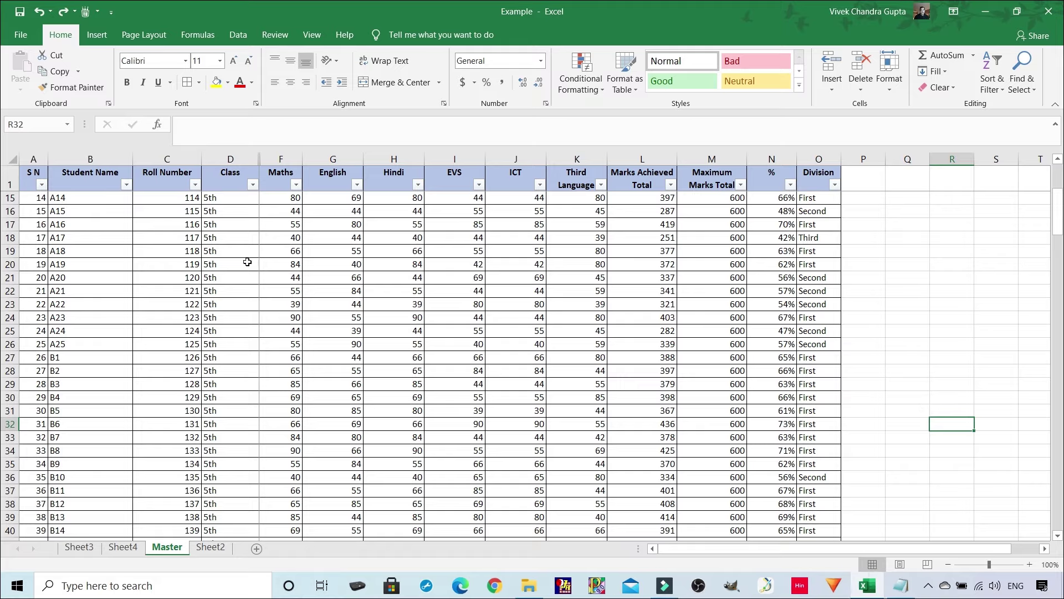
click(11, 158)
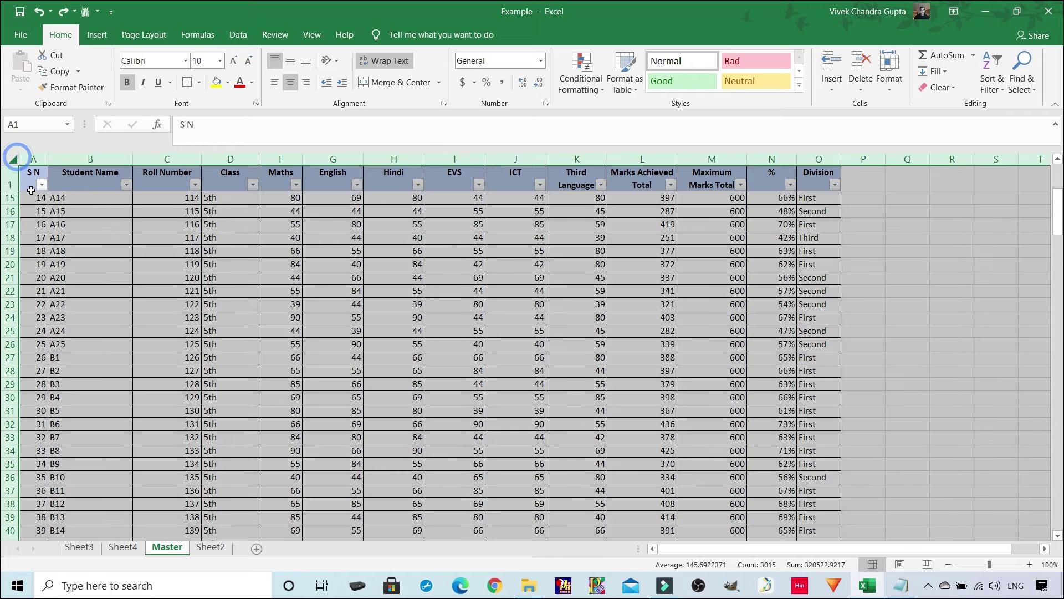
click(84, 183)
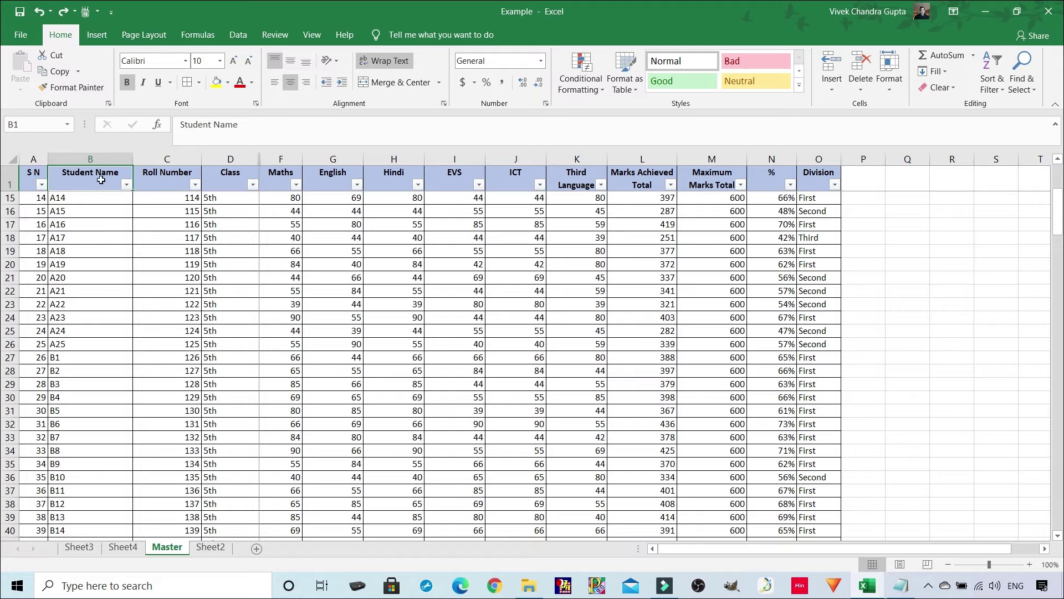
drag(100, 180, 88, 519)
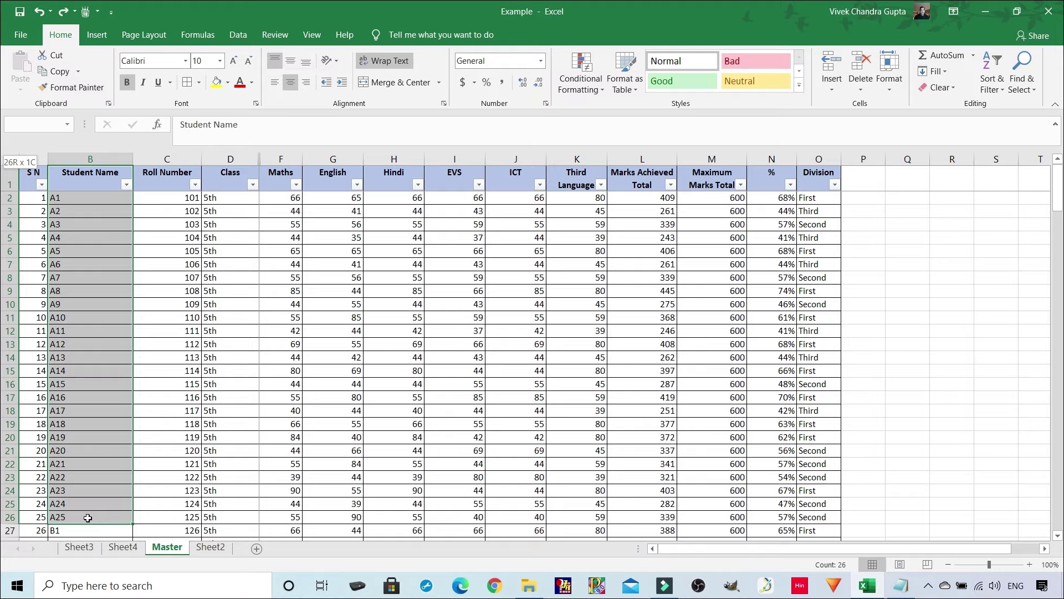
drag(87, 518, 87, 517)
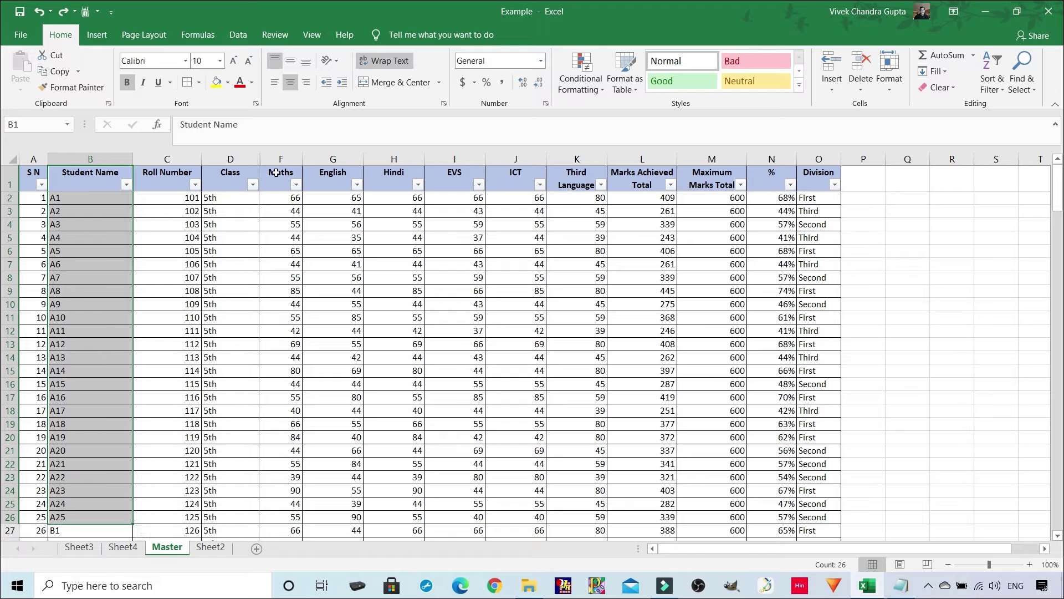
key(shift+Right)
key(shift+Right)
key(shift+Right)
key(shift+Up)
key(shift+Up)
key(shift+Up)
key(shift+Up)
key(shift+Up)
key(shift+Up)
key(shift+Up)
key(shift+Up)
key(shift+Up)
key(shift+Up)
key(shift+Up)
key(shift+Up)
key(shift+Up)
key(shift+Up)
key(shift+Up)
key(shift+Up)
key(shift+Up)
key(shift+Up)
key(shift+Up)
key(shift+Up)
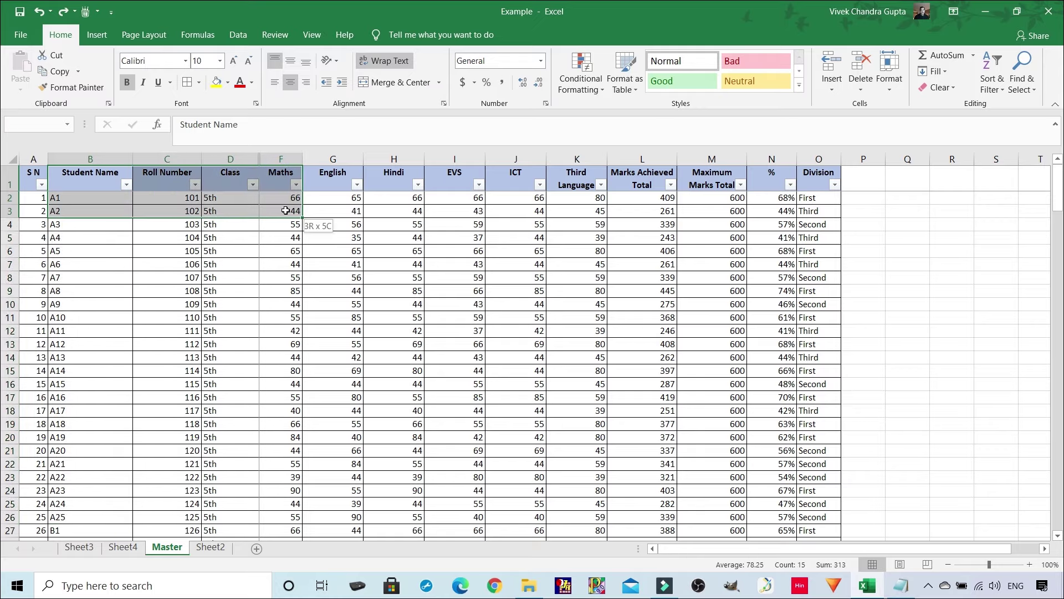
Select the Student Name and Maths columns together, from the header row through row 26 (B1:B26 and F1:F26)
drag(105, 181, 106, 515)
drag(277, 178, 300, 516)
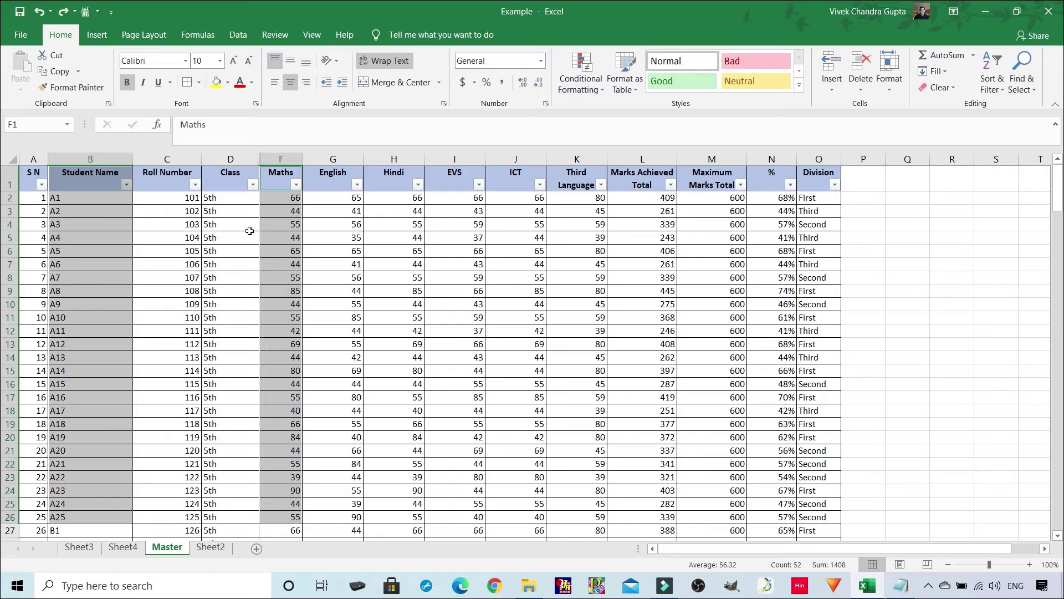
click(81, 180)
drag(81, 179, 84, 517)
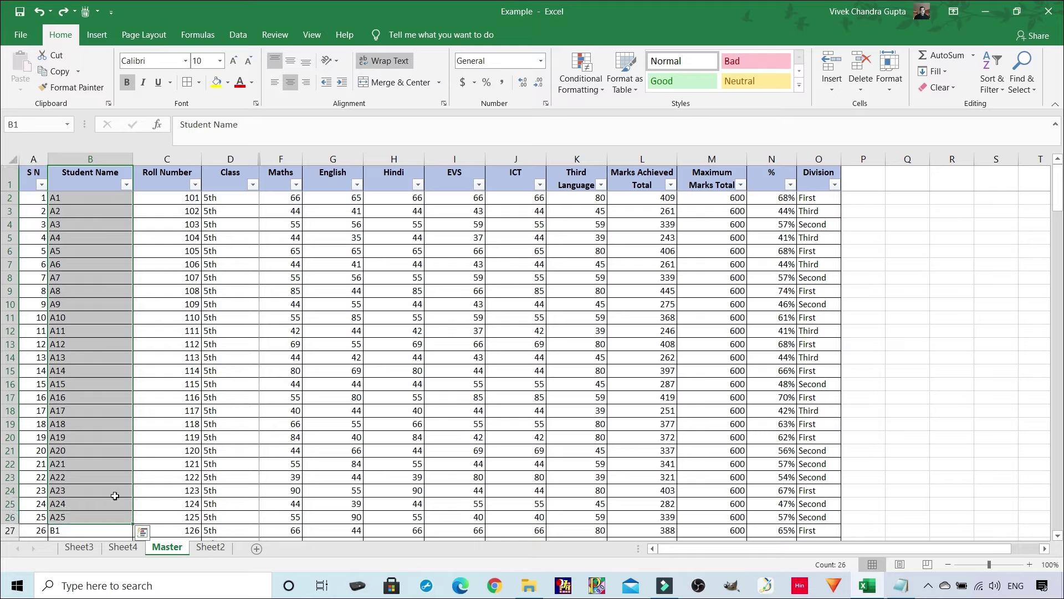
drag(280, 175, 291, 515)
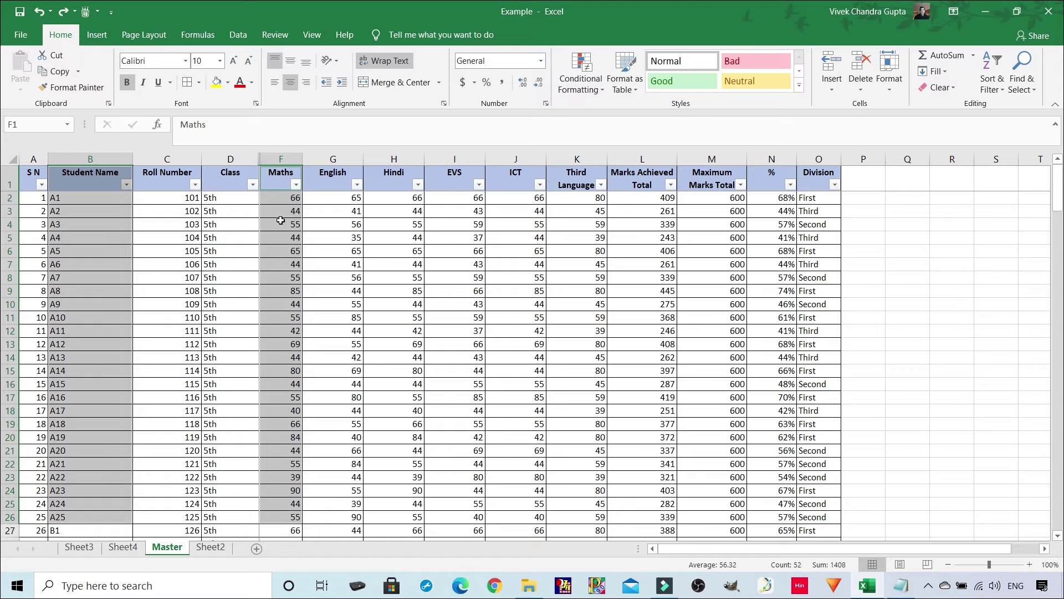
Open the full set of column chart options for the selected data and shift the Insert Chart dialog slightly downward
click(102, 37)
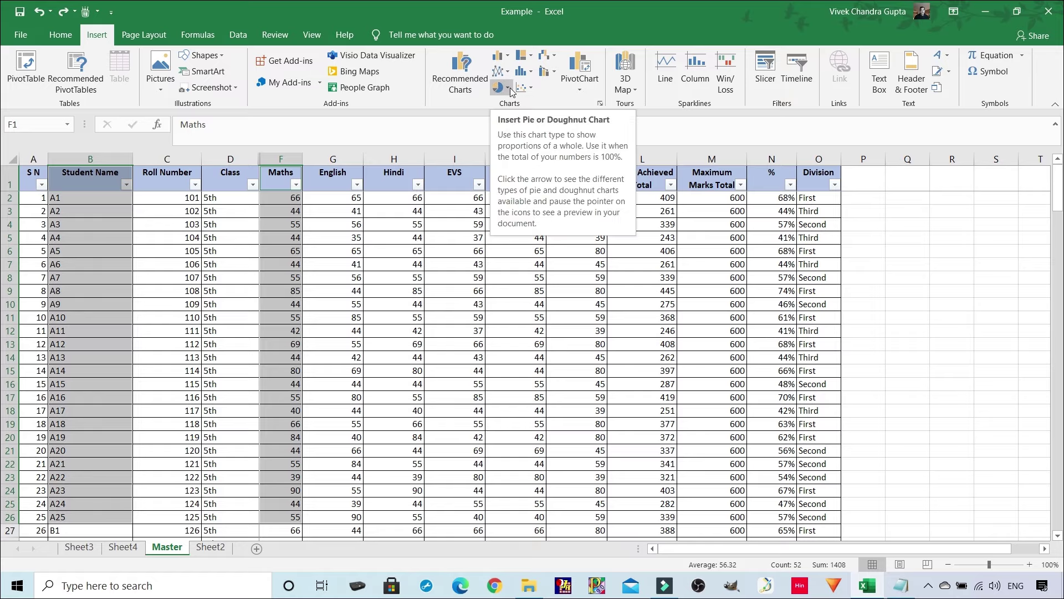
click(509, 62)
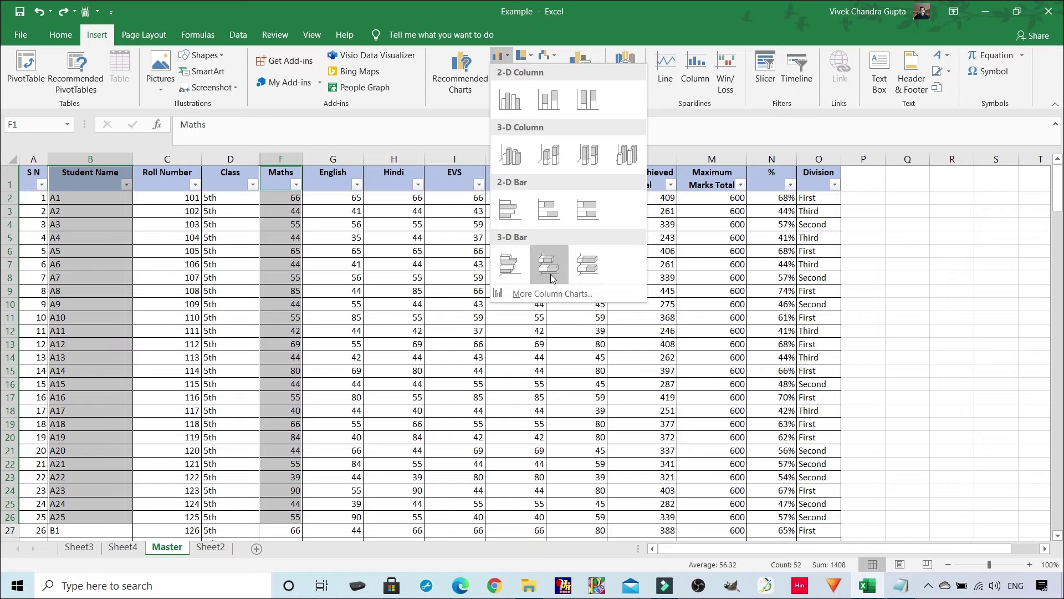
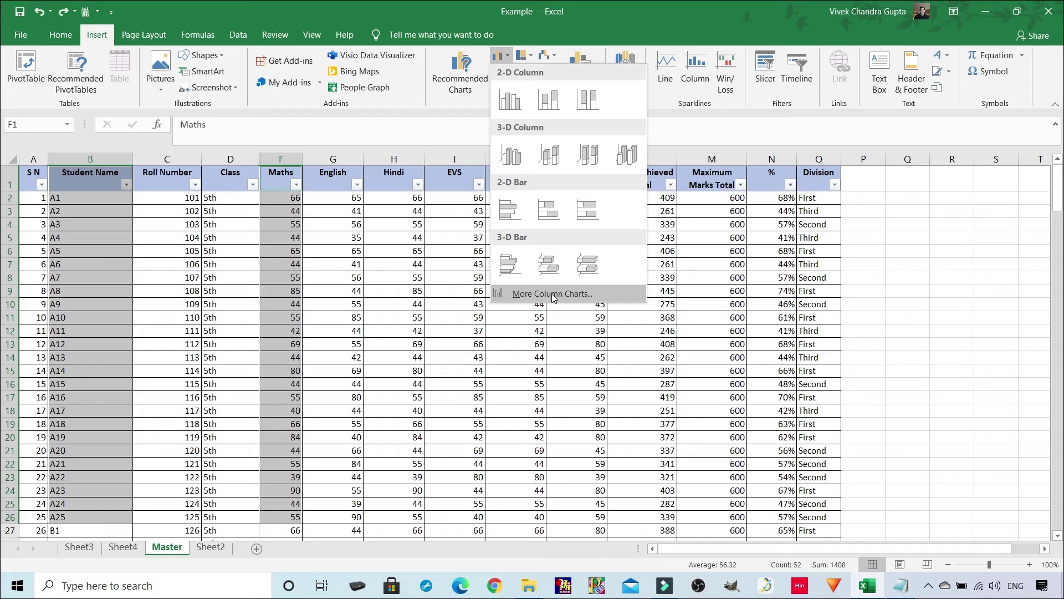
click(552, 294)
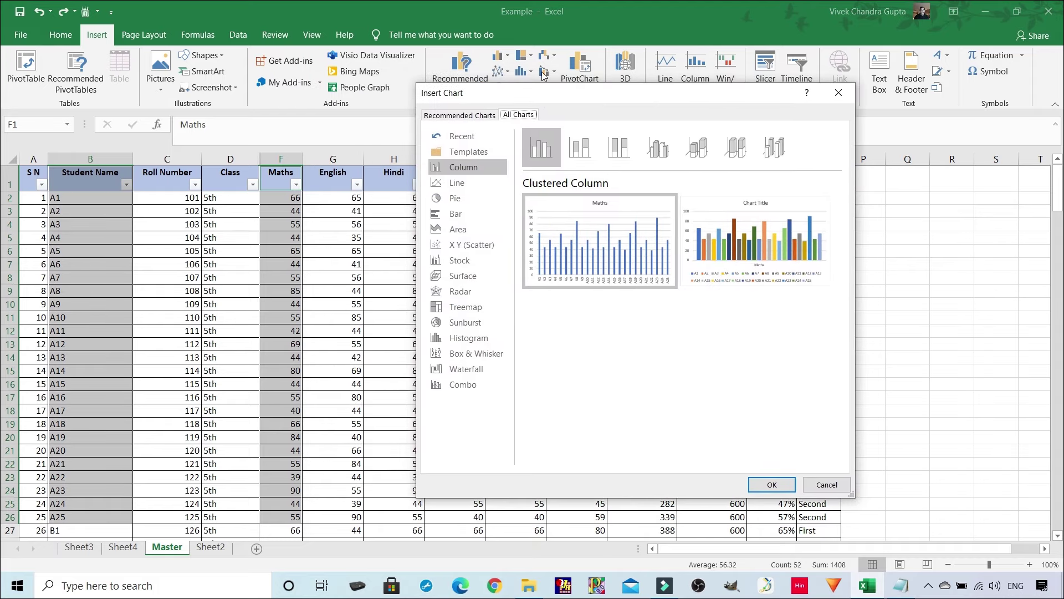
drag(555, 94, 561, 139)
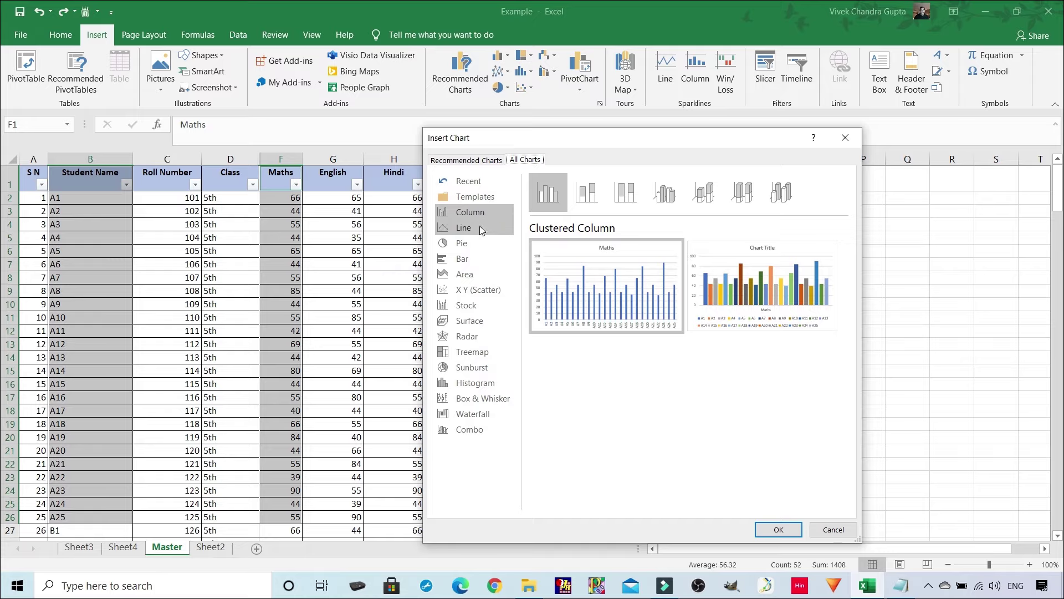
Preview the Column, Line, Pie, Bar, Area, Scatter, Stock, Surface and Radar chart types for the selected data
mouse_move(633, 292)
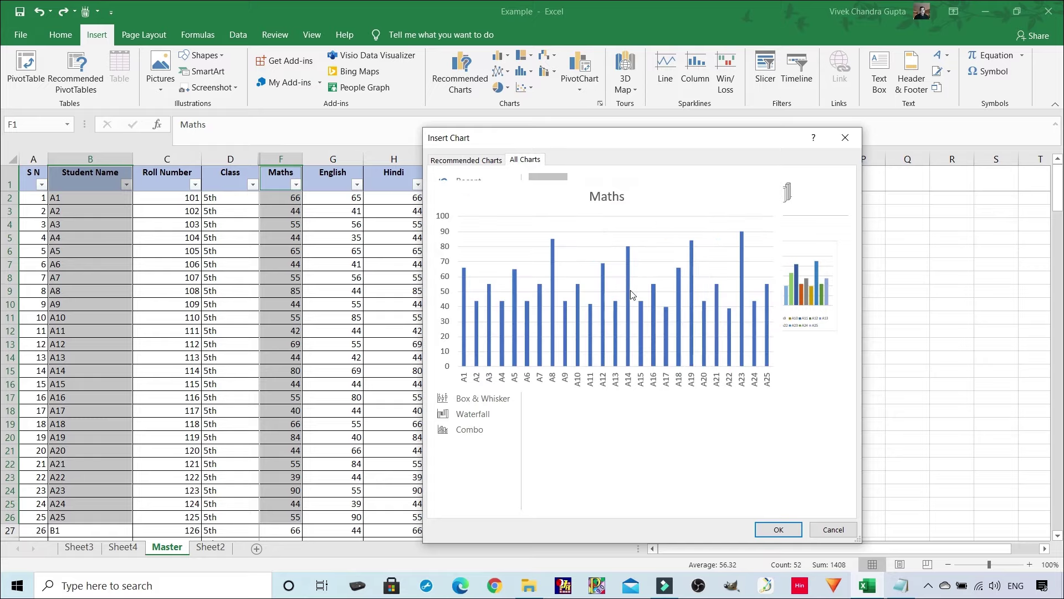
click(463, 227)
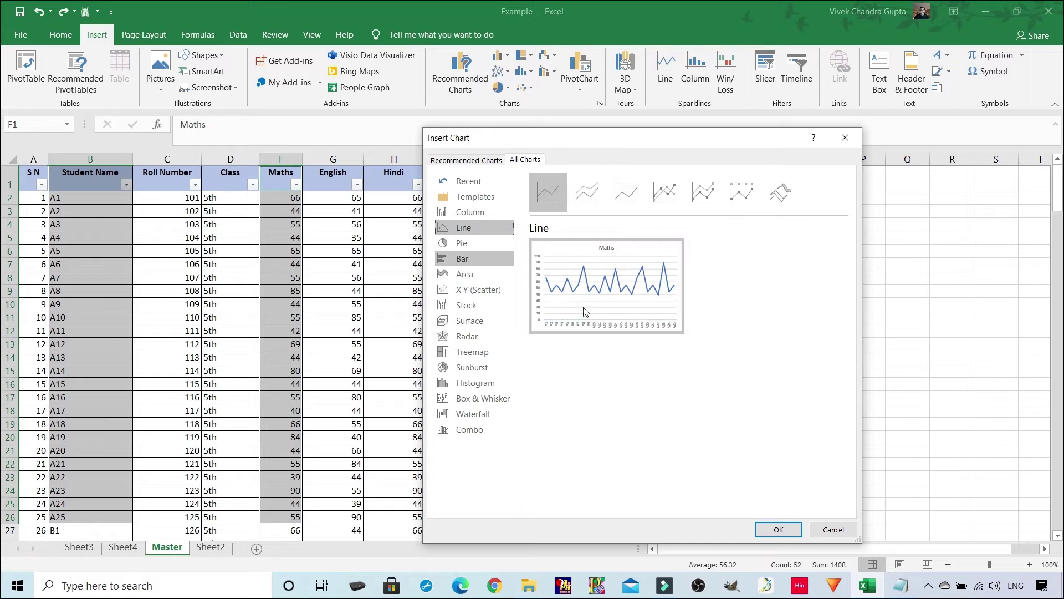
mouse_move(676, 302)
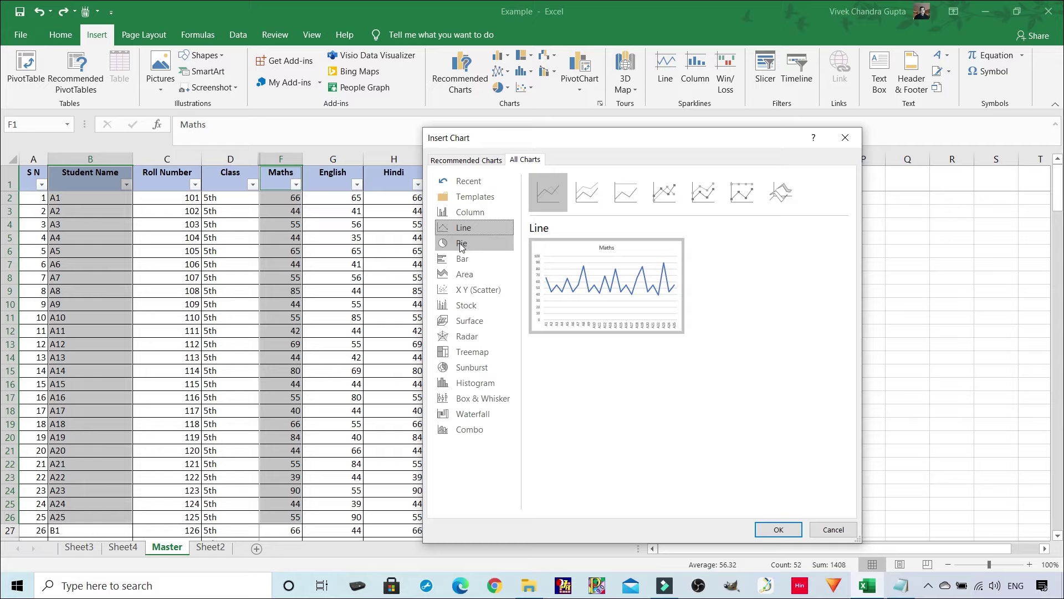
click(463, 246)
click(462, 258)
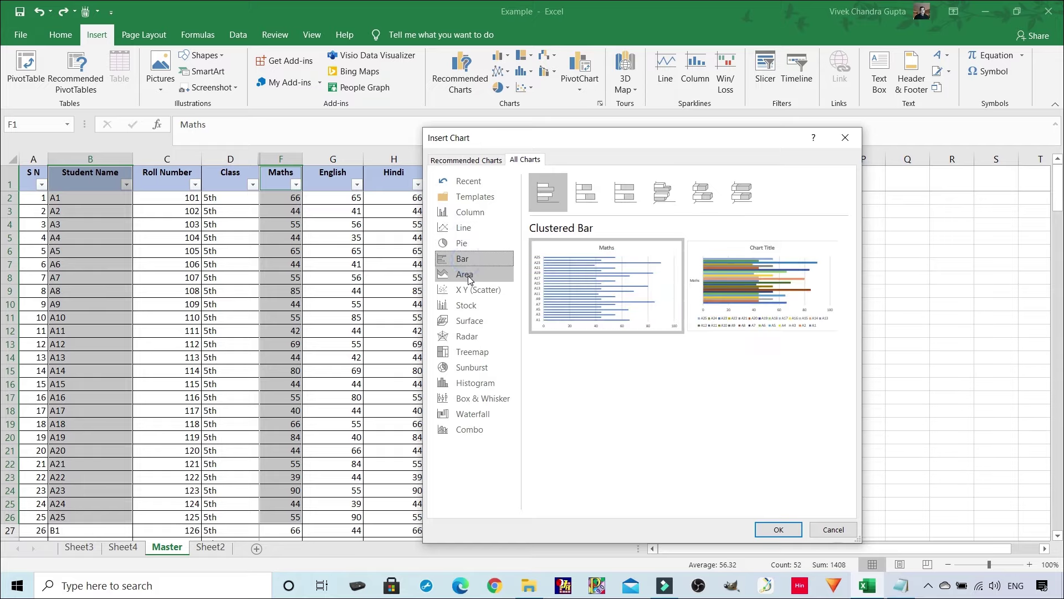
click(466, 274)
click(472, 291)
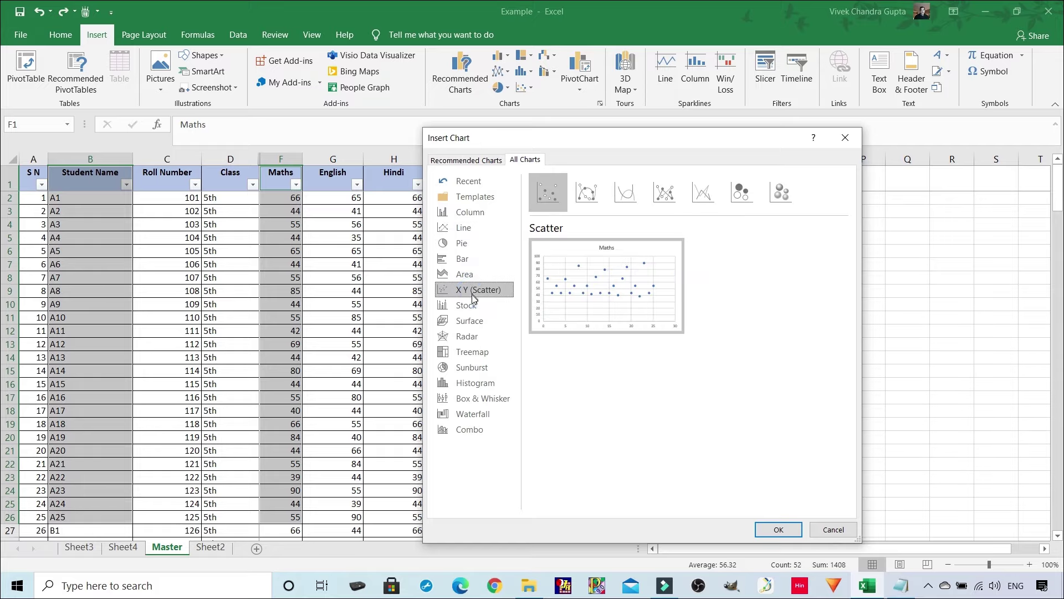
click(476, 306)
click(476, 321)
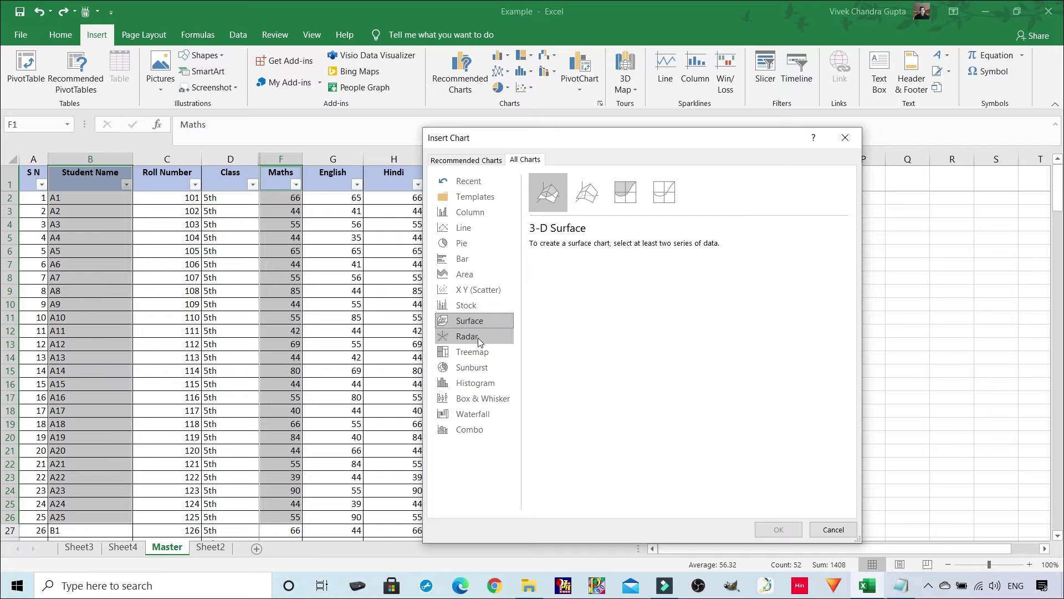
click(478, 336)
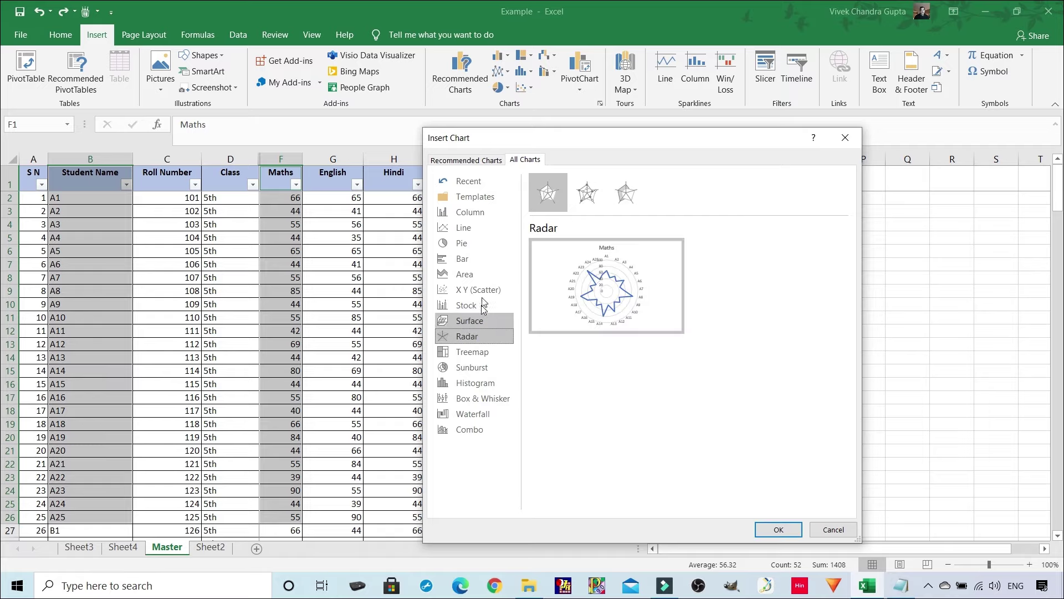
Insert a Clustered Column chart using the single-series Maths layout with students along the horizontal axis
click(475, 215)
mouse_move(656, 288)
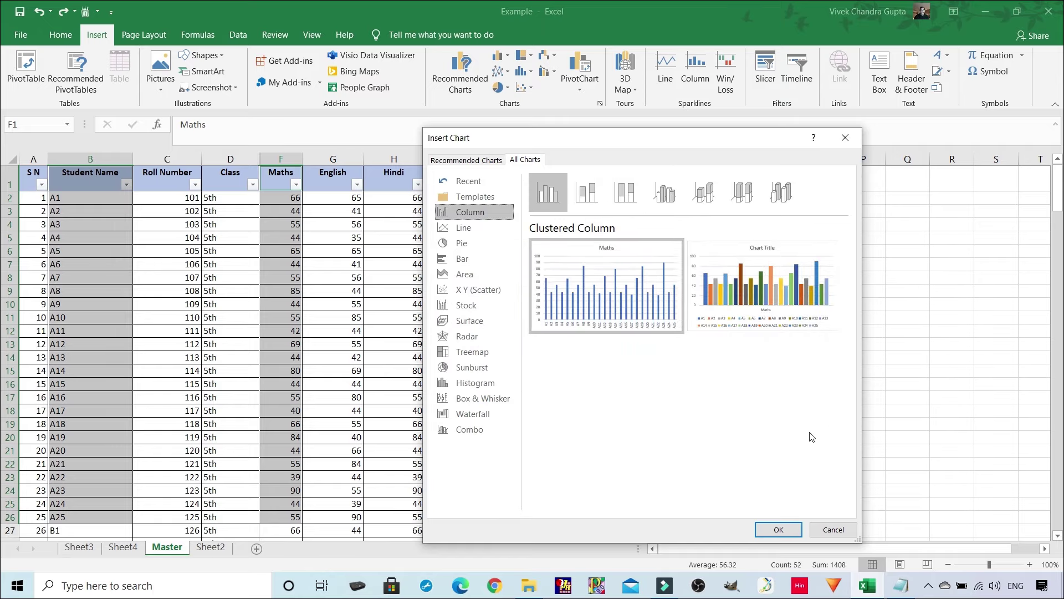
mouse_move(747, 283)
click(747, 283)
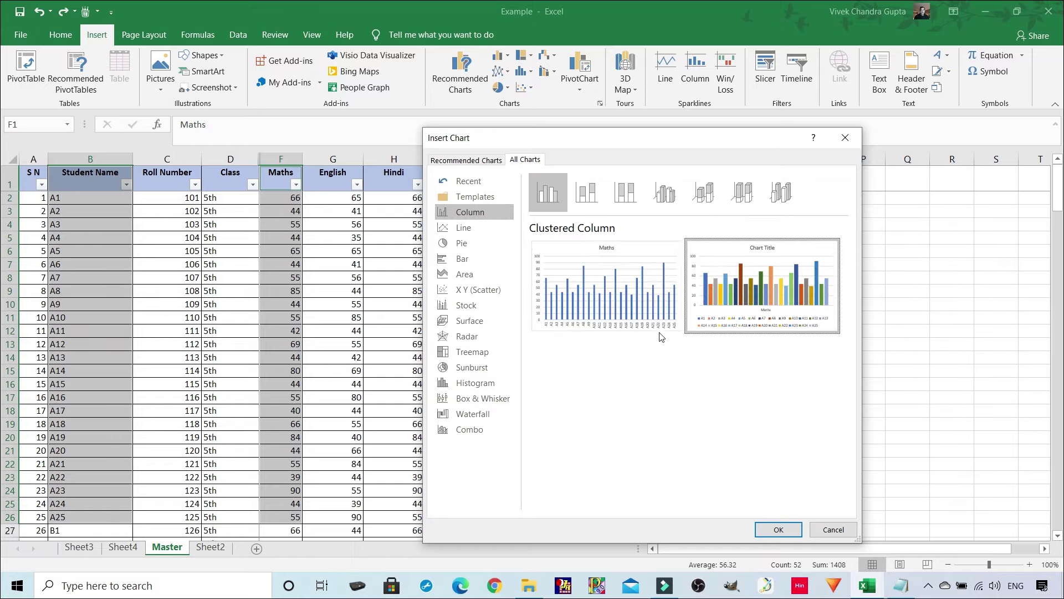
click(631, 298)
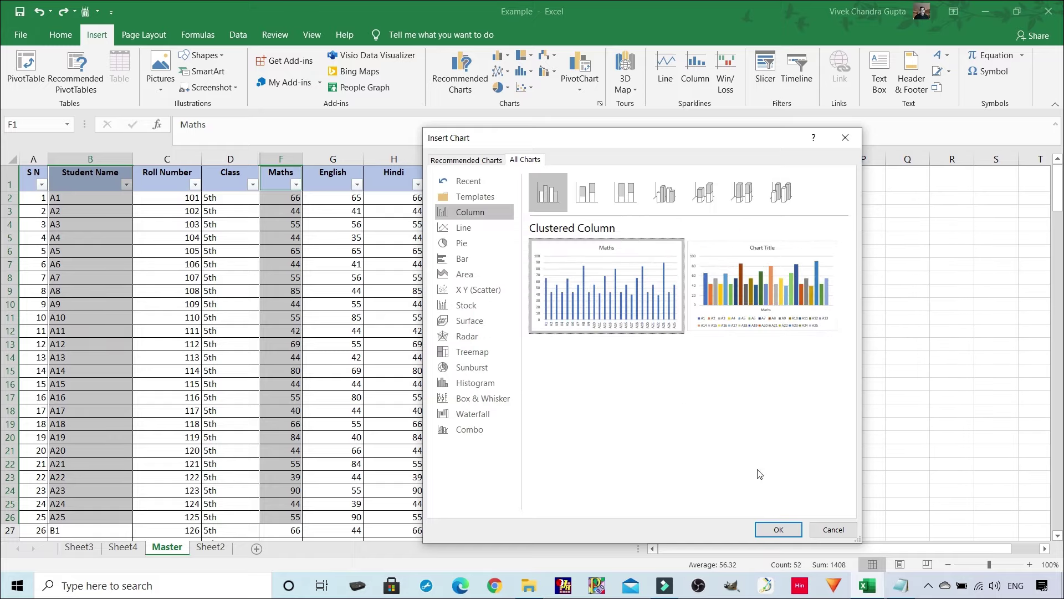
click(775, 530)
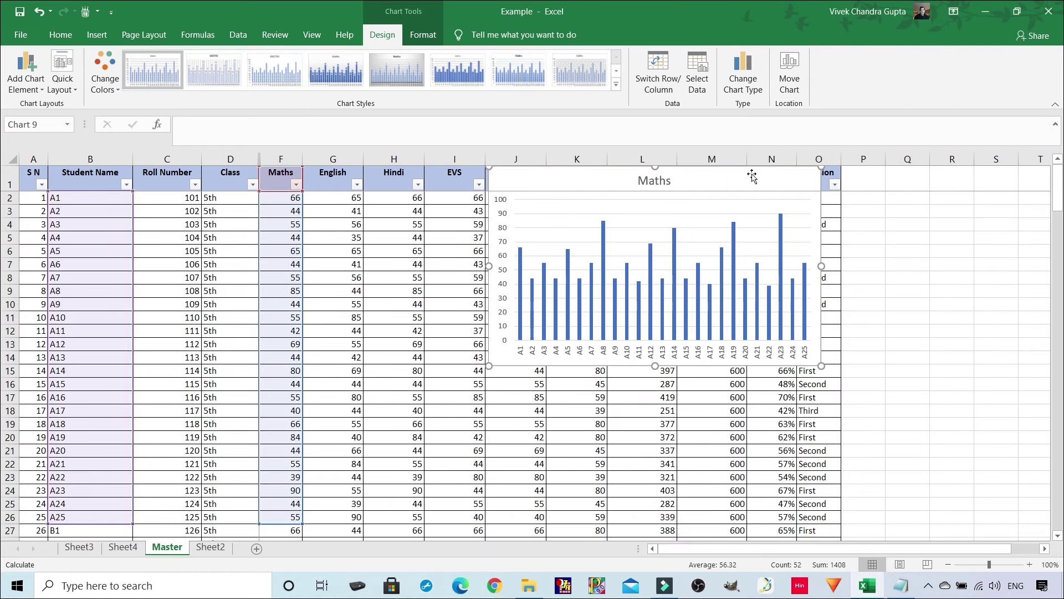
Move the Maths chart beside the Maths column and enlarge it to span about columns G to Q, rows 4 to 19
drag(750, 185, 585, 243)
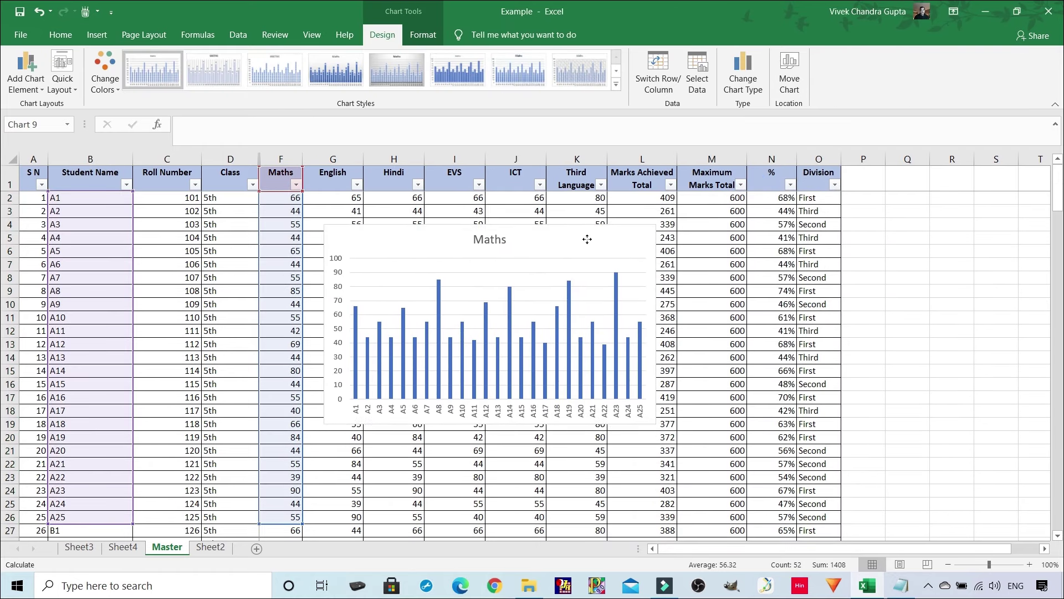
drag(657, 425, 832, 428)
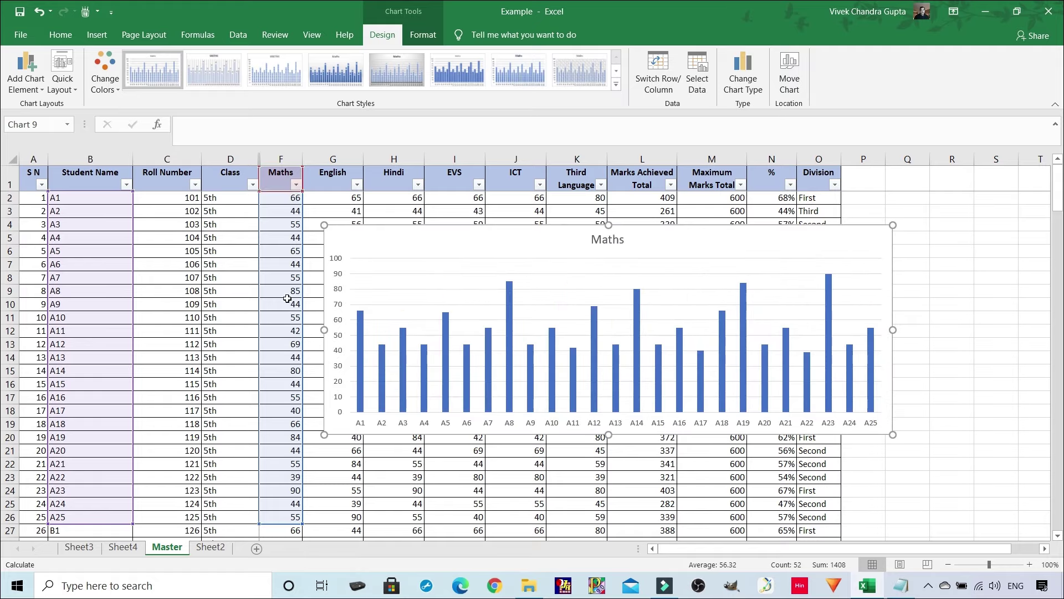
mouse_move(787, 333)
click(986, 355)
click(878, 249)
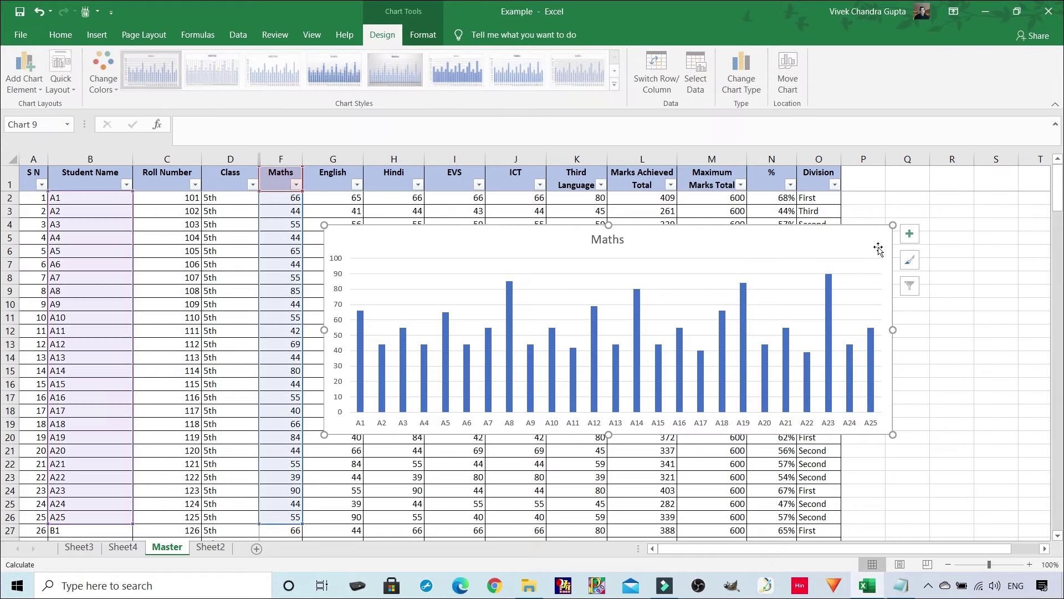
click(976, 274)
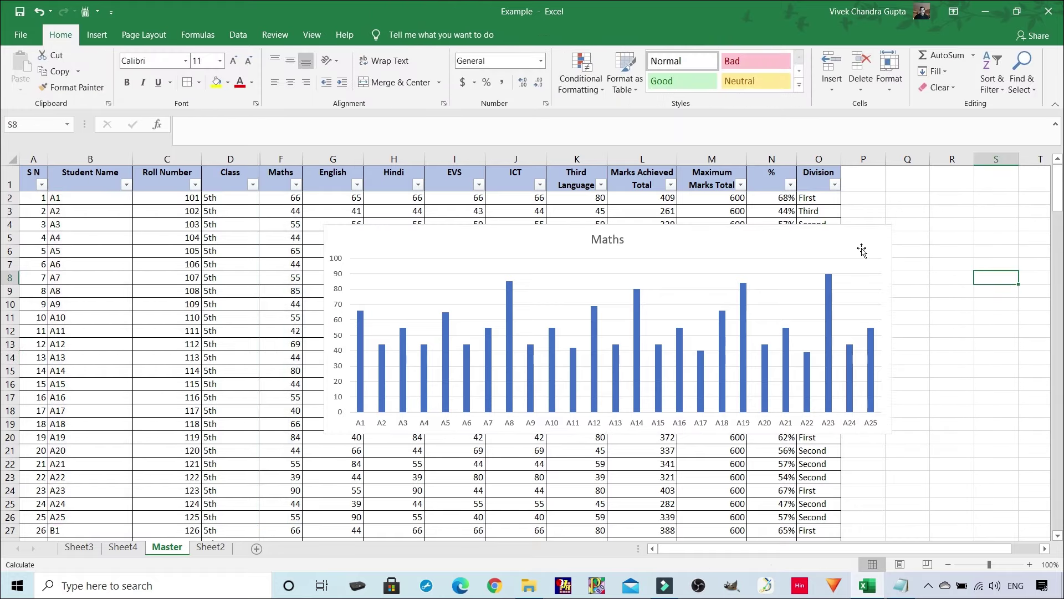
click(978, 253)
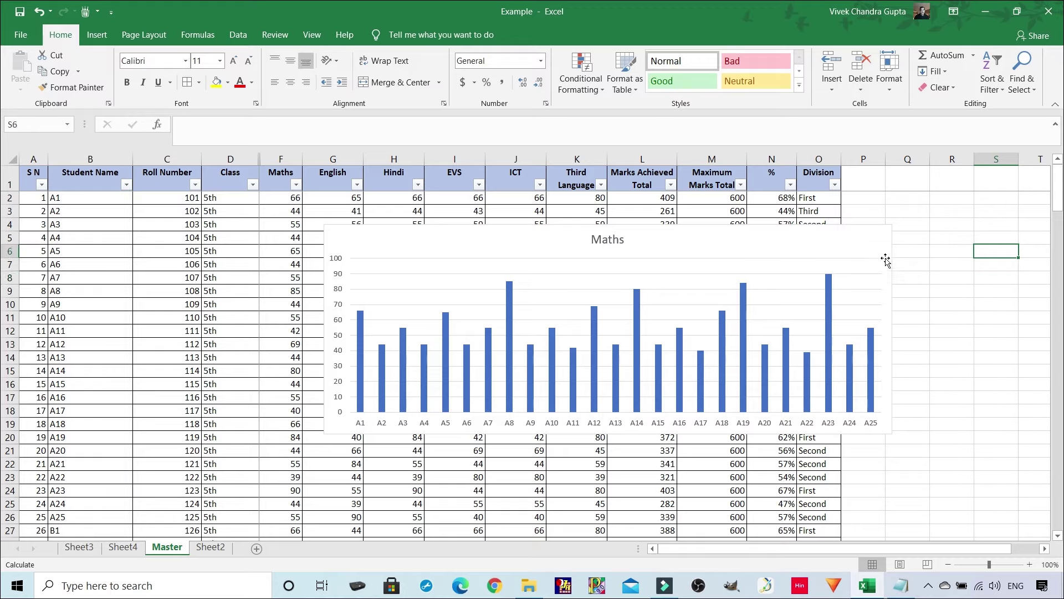
Add data labels to the Maths chart's columns and show the label position options
click(869, 241)
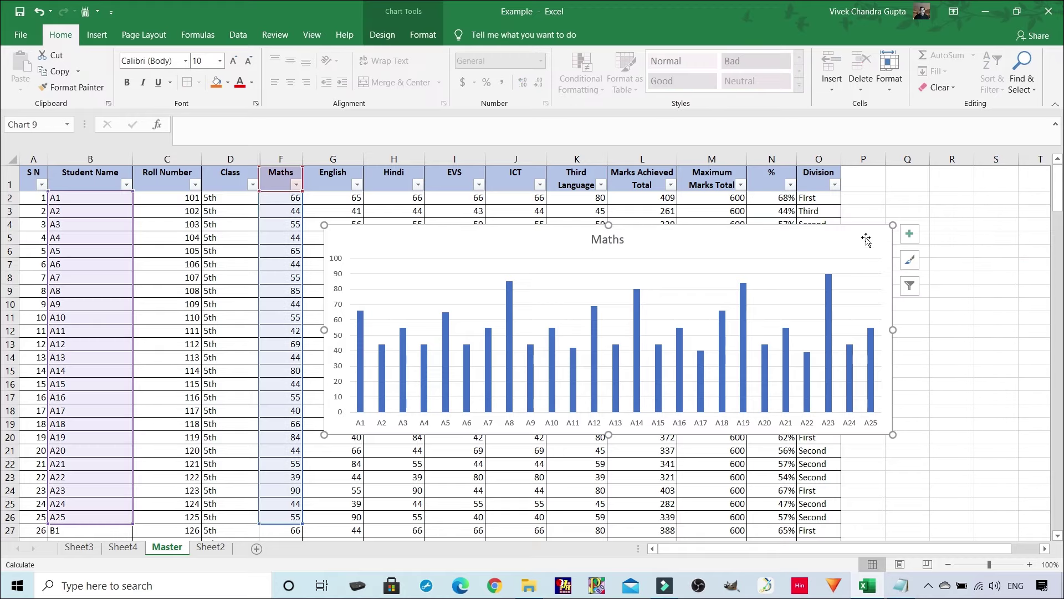
click(913, 235)
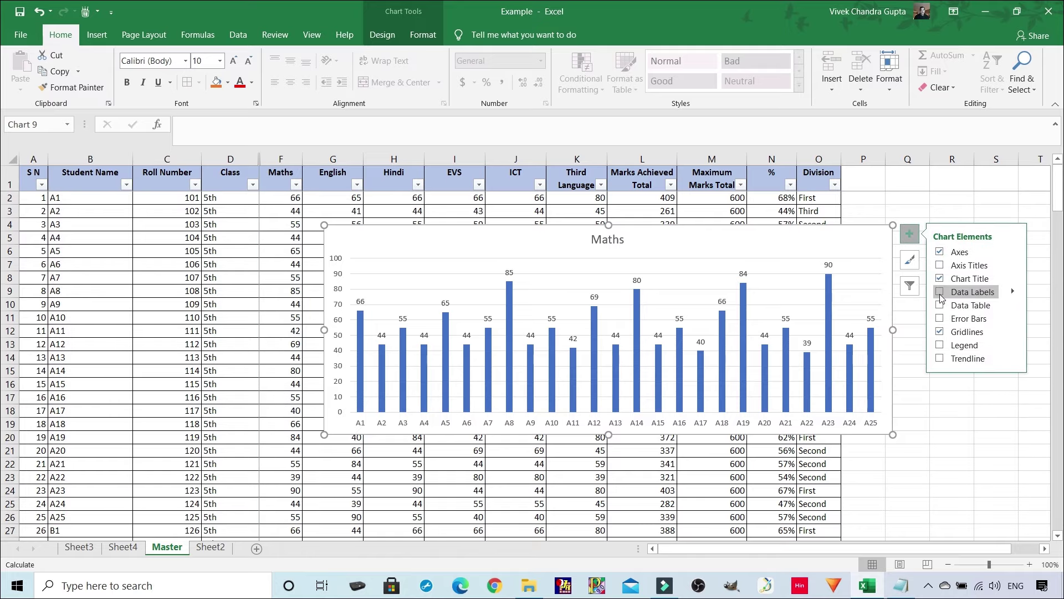
click(941, 299)
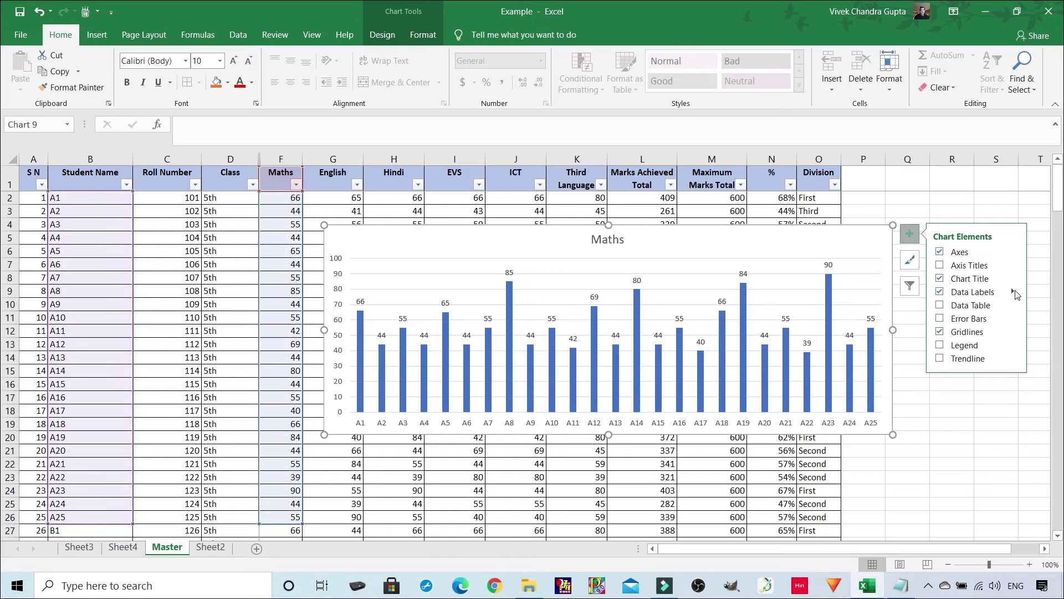
mouse_move(1014, 294)
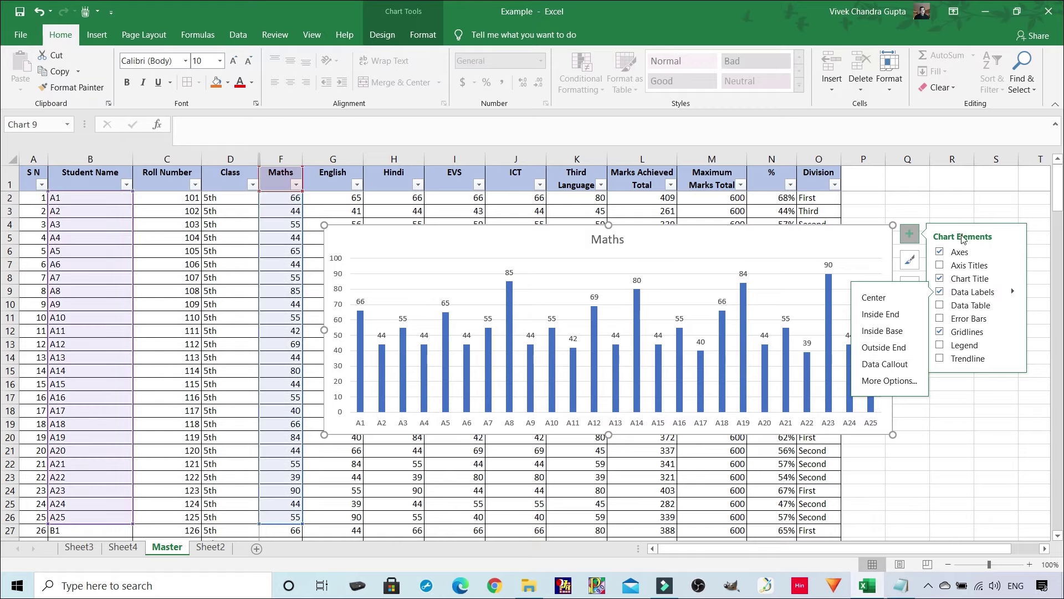
Try axis titles on the Maths chart and turn them off again
click(940, 267)
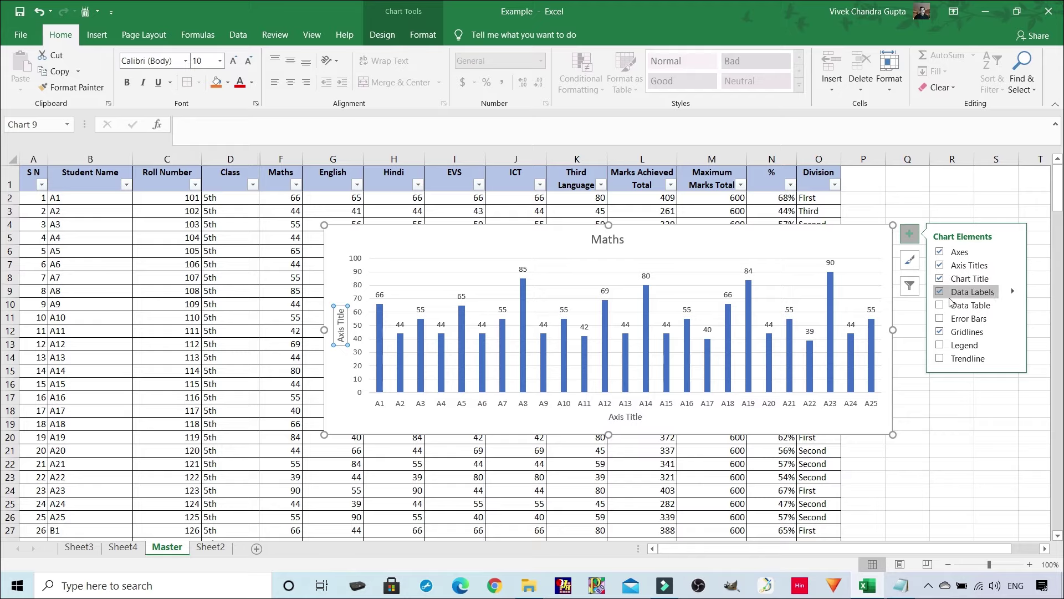
click(940, 267)
click(940, 267)
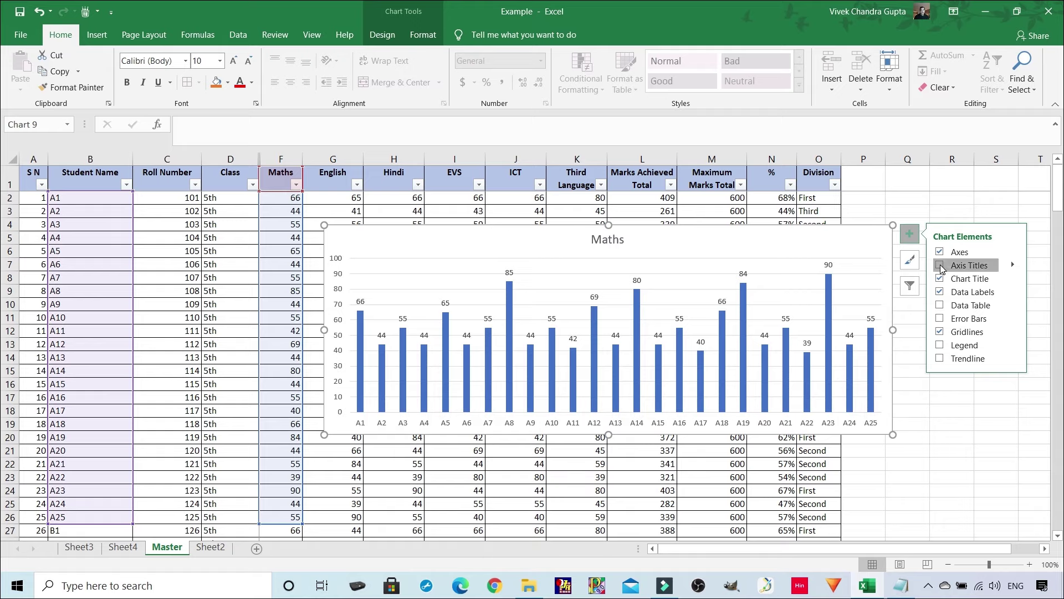
Add axis titles to the Maths chart and name the horizontal axis title Student Name
click(1014, 266)
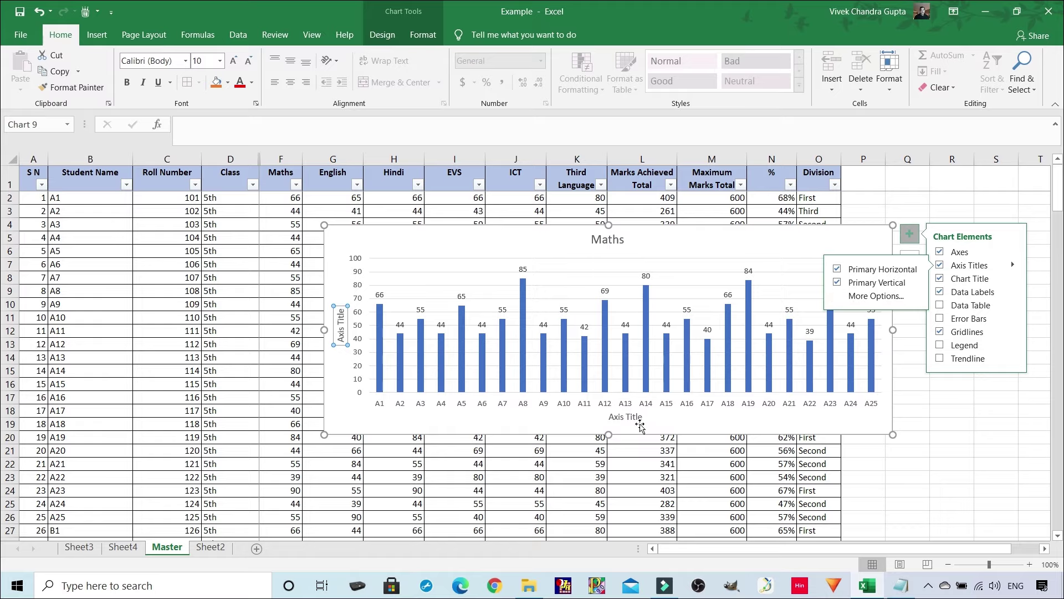
click(625, 417)
drag(610, 417, 644, 417)
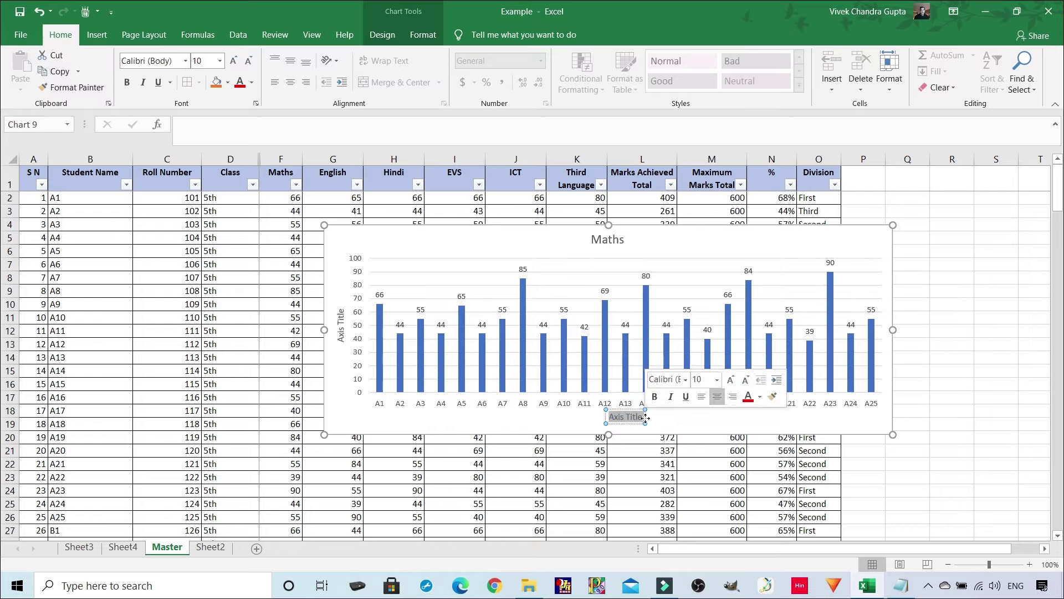
text(Stud)
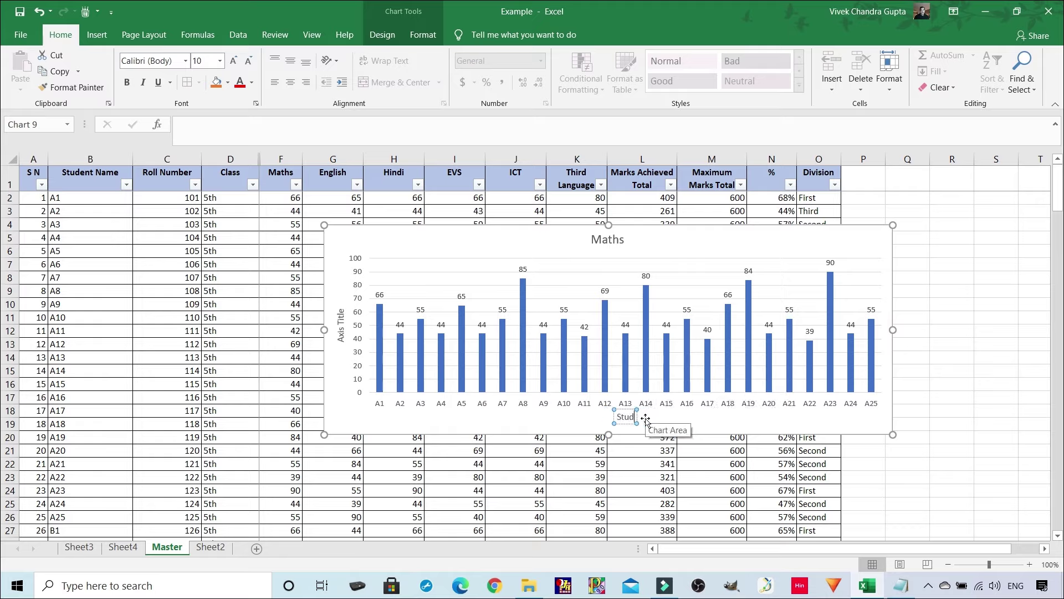
text(ent Name)
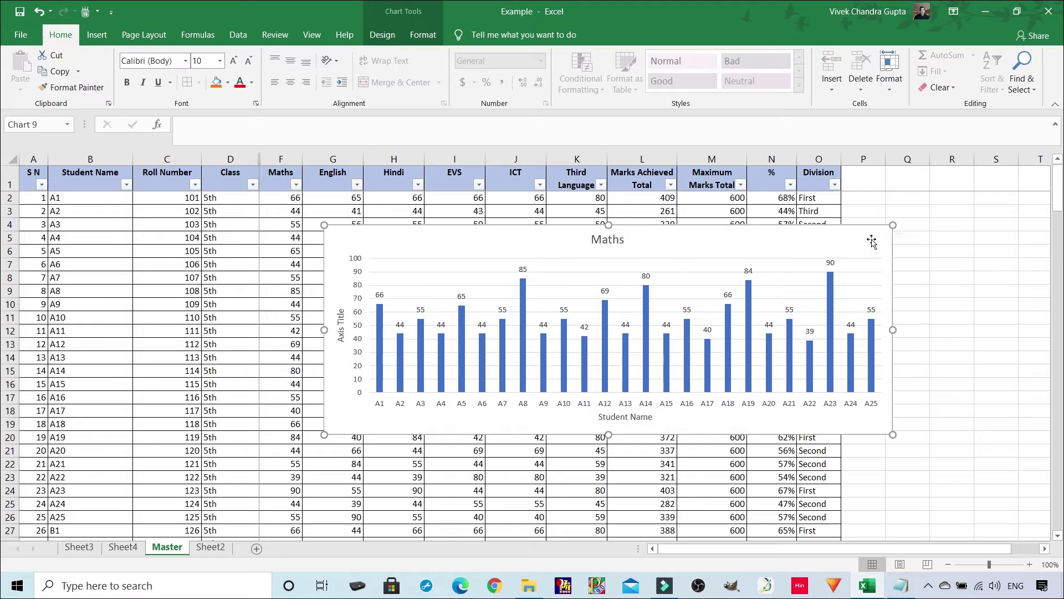
click(886, 246)
Add a data table beneath the Maths chart's columns and make the chart slightly wider and shorter
click(910, 234)
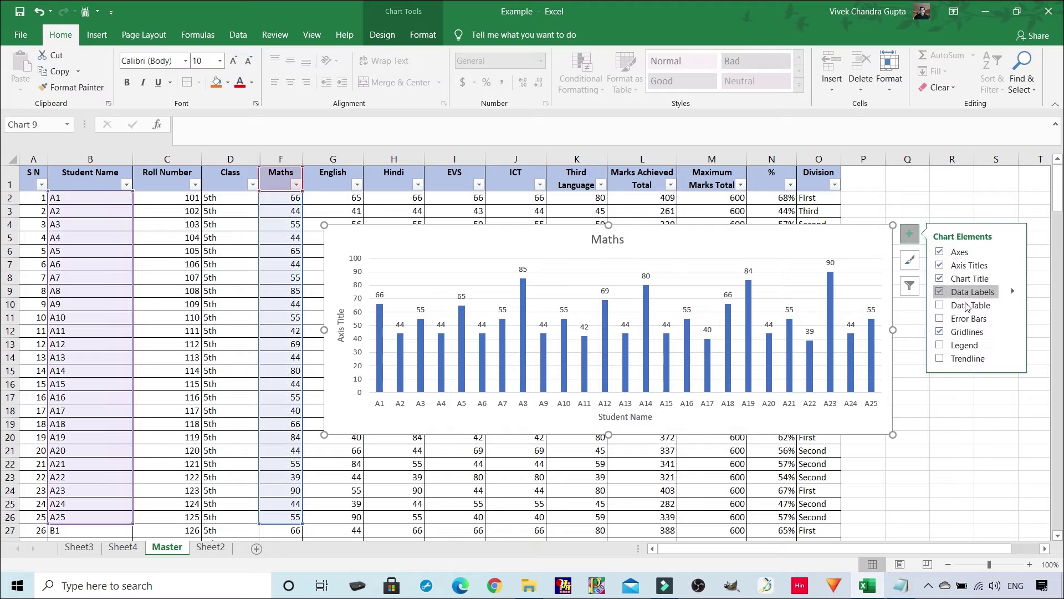
click(939, 306)
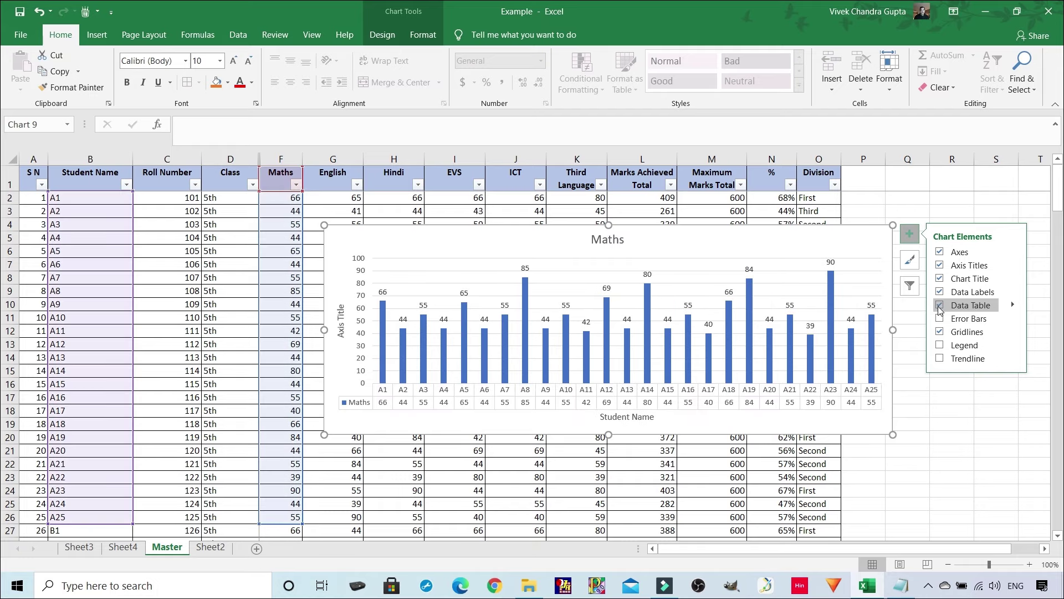
mouse_move(893, 435)
mouse_down()
mouse_move(896, 444)
mouse_move(897, 432)
mouse_up()
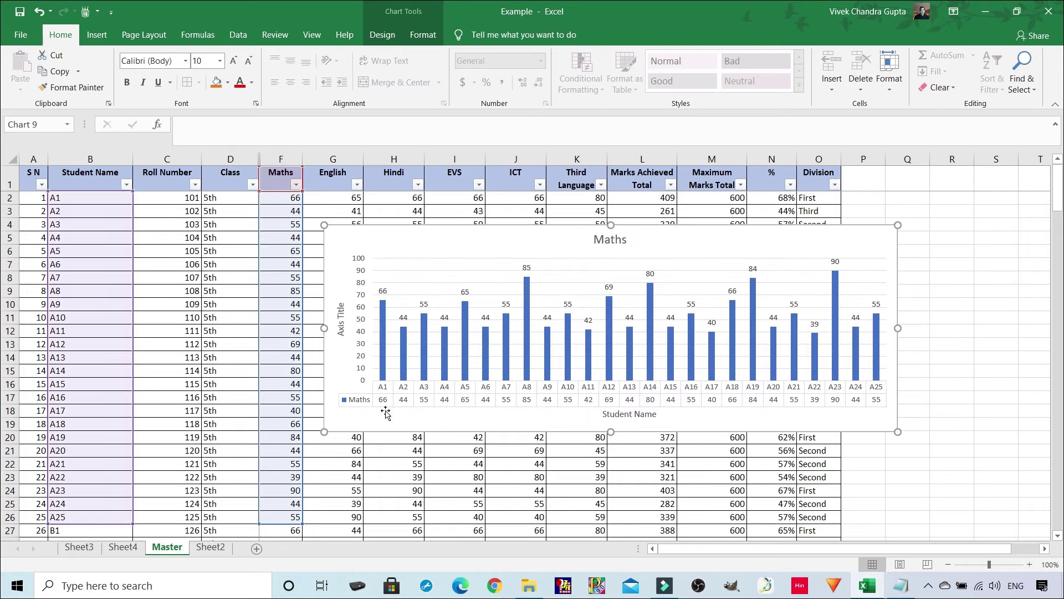
Try hiding the Maths chart's title, data labels and data table, turning each one back on
click(885, 247)
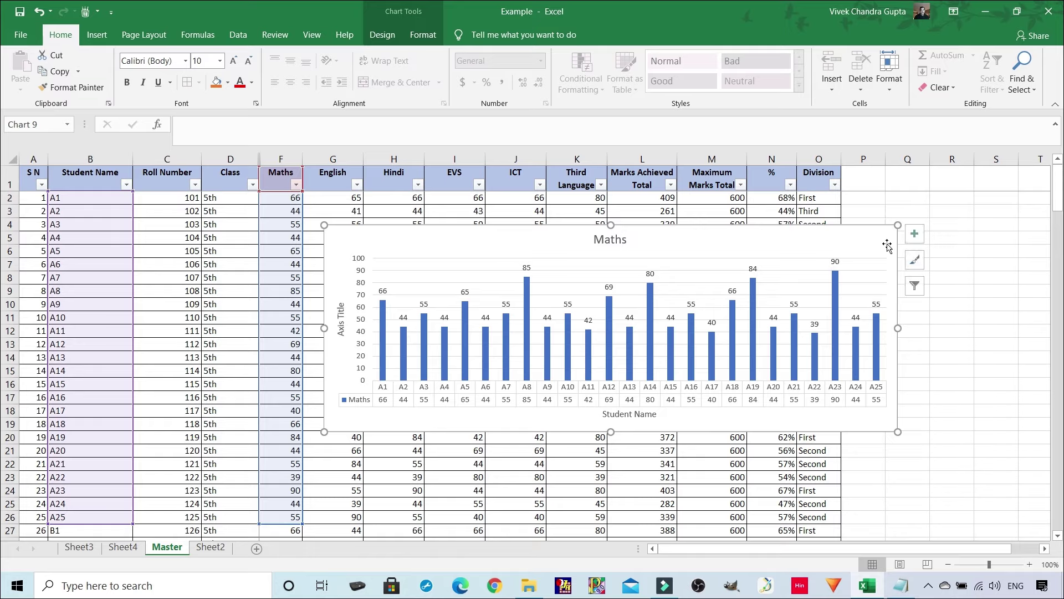
click(914, 233)
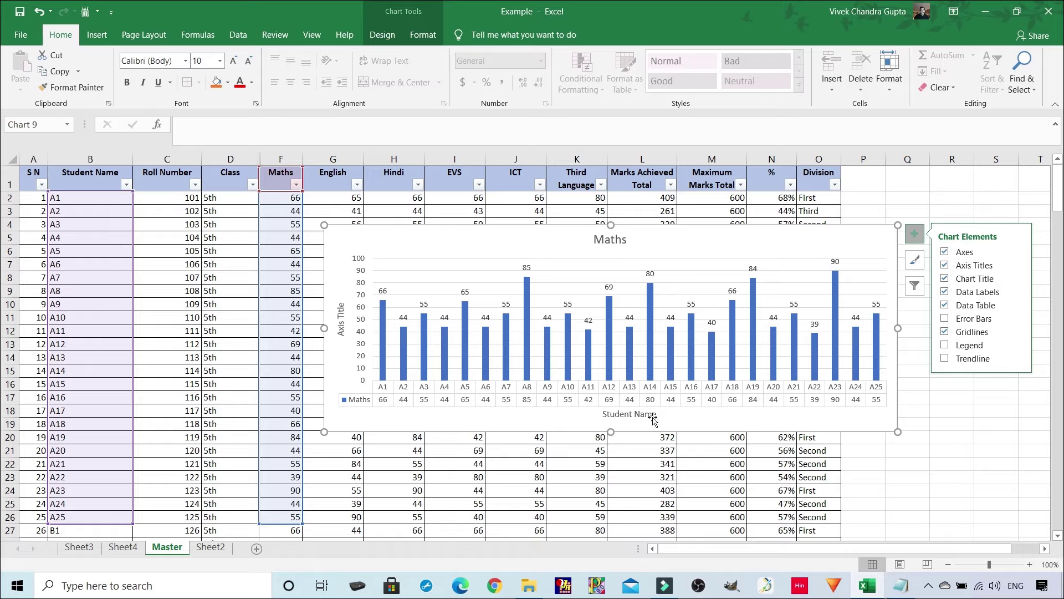
click(976, 280)
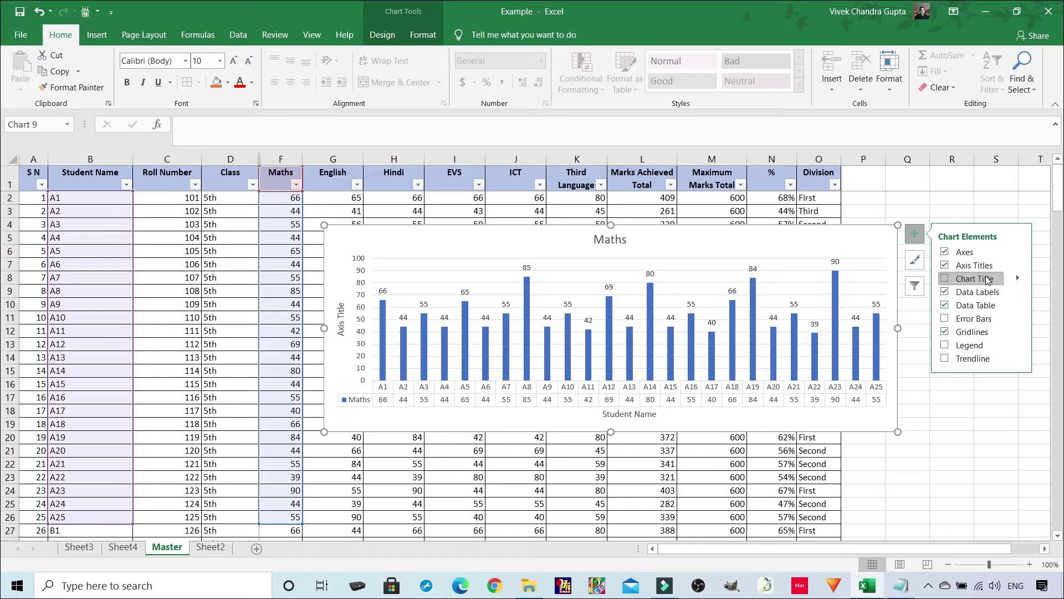
click(947, 283)
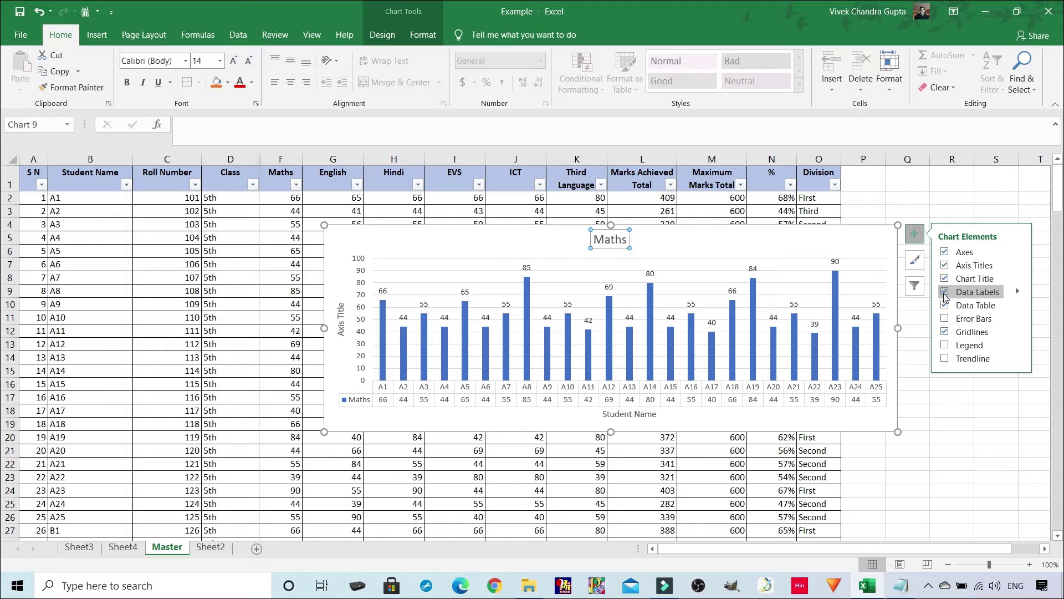
click(946, 294)
click(946, 295)
click(945, 305)
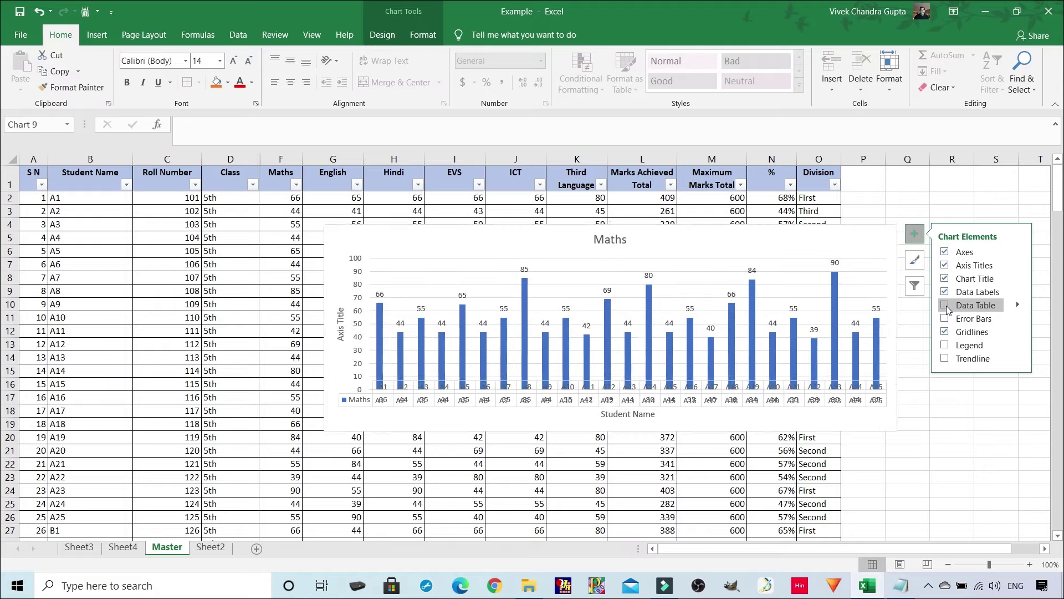
click(945, 306)
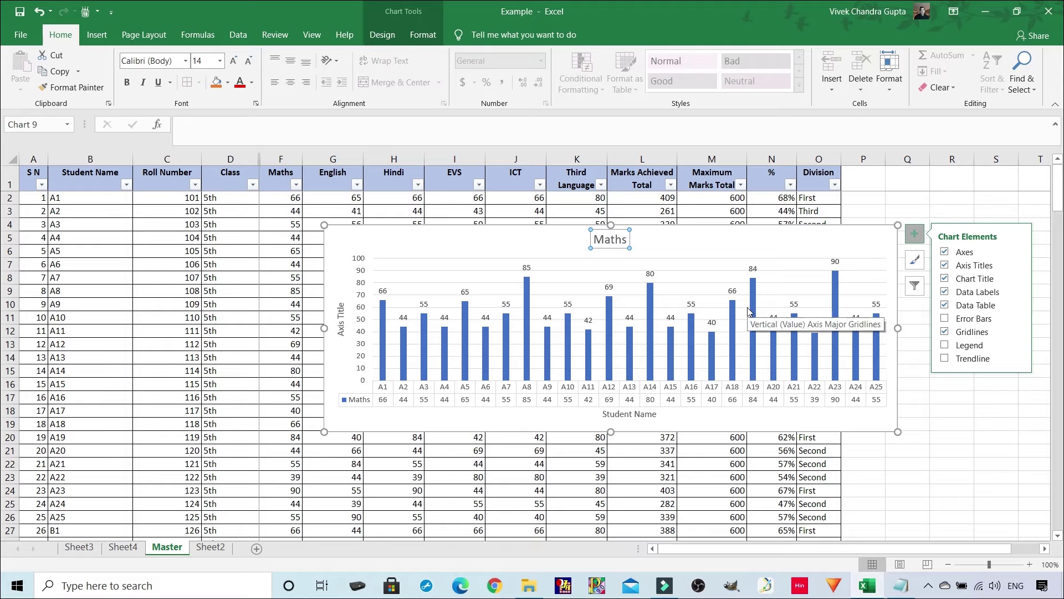
click(917, 196)
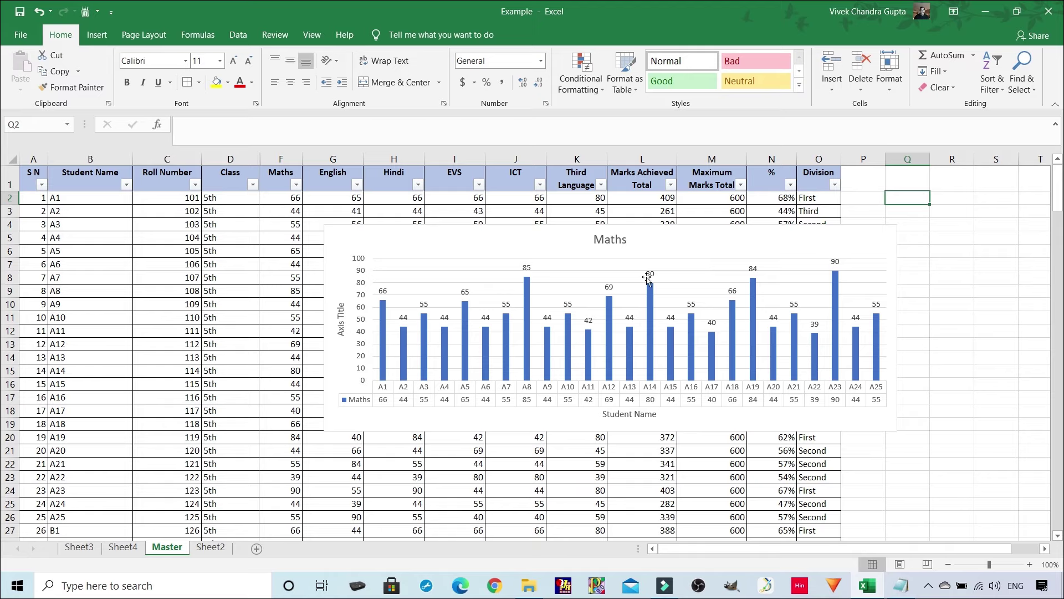
Set the chart title's font to 20th Century and change its text to Maths Score
click(618, 242)
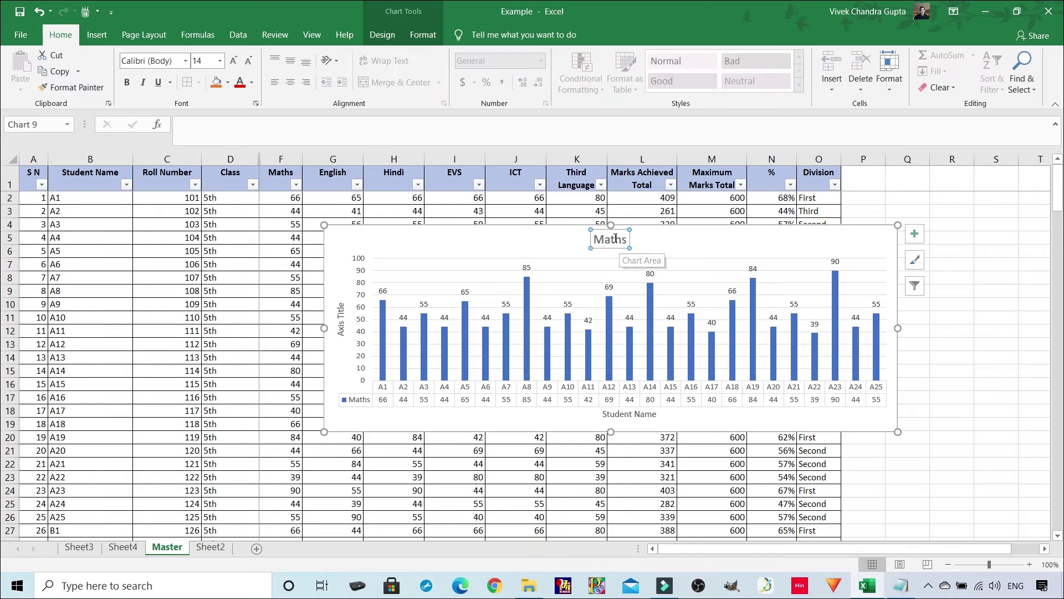
click(185, 60)
click(177, 144)
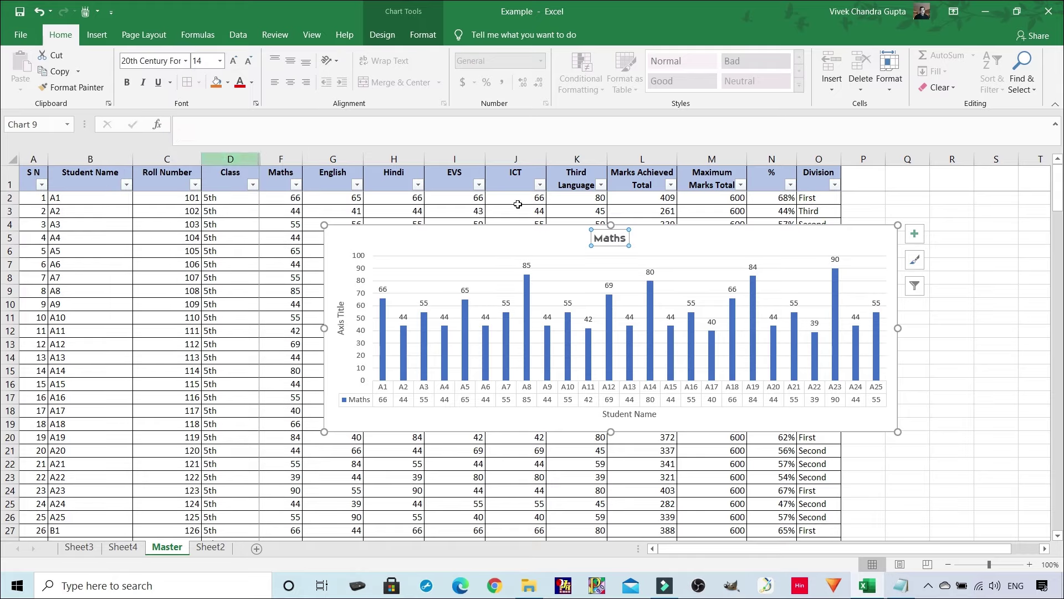
click(625, 239)
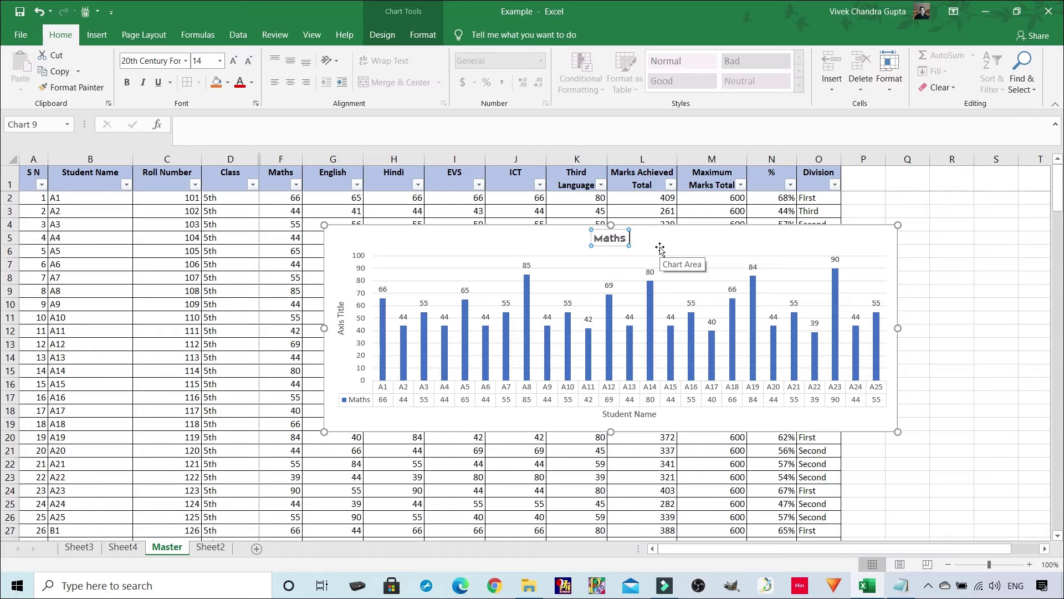
text(Score)
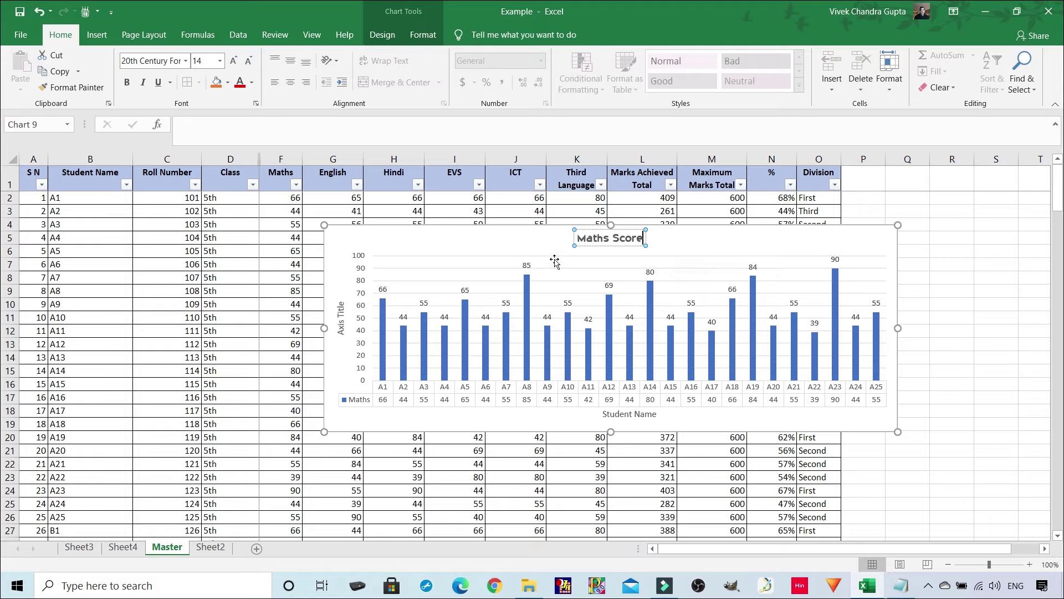
click(520, 244)
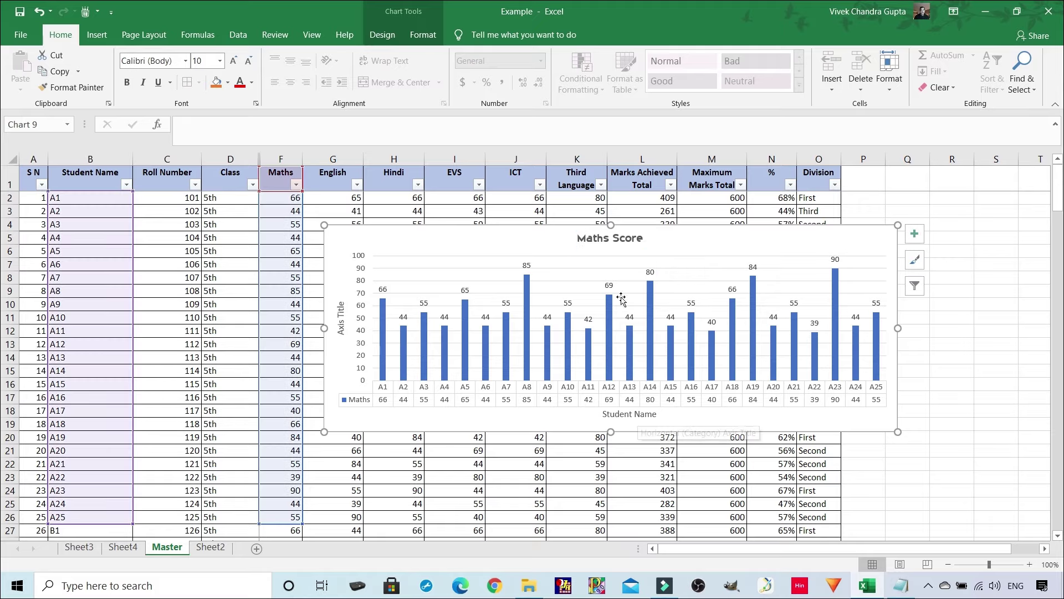
Make the Student Name axis title bold and set its font size to 14
click(635, 416)
click(640, 415)
click(626, 420)
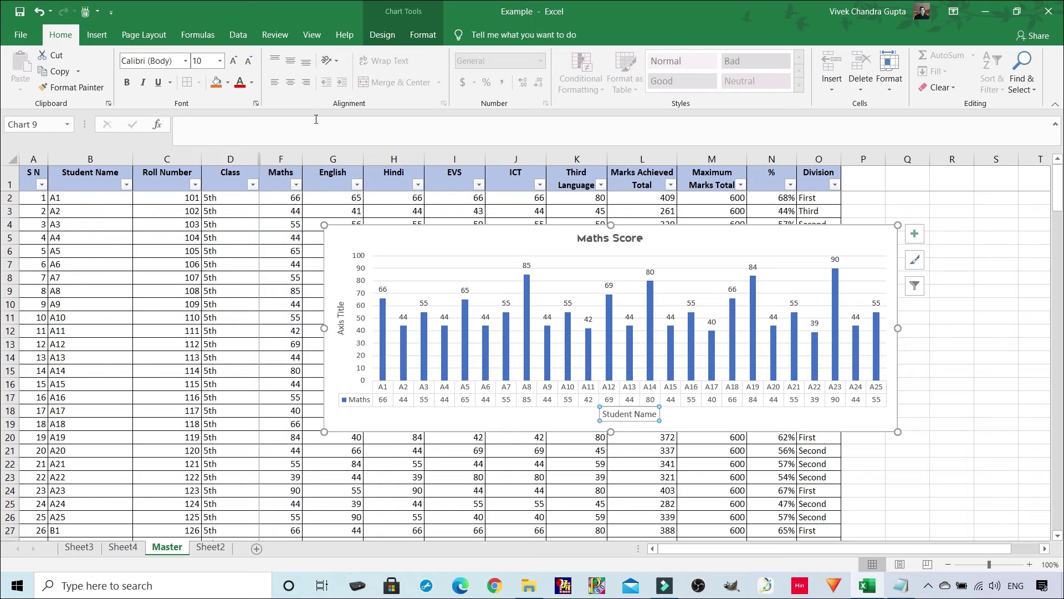
click(127, 84)
click(221, 61)
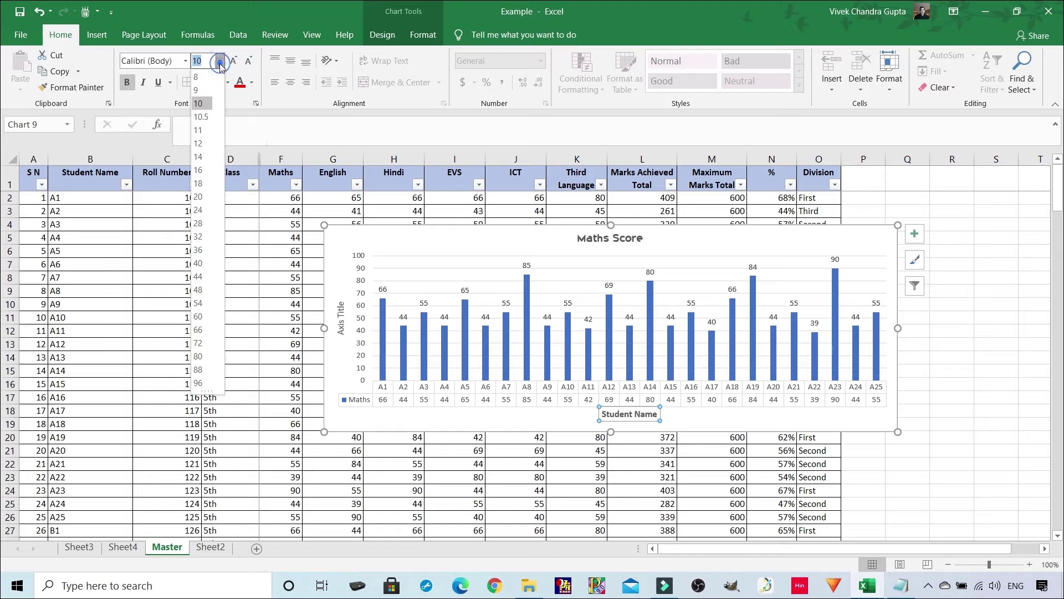
click(201, 156)
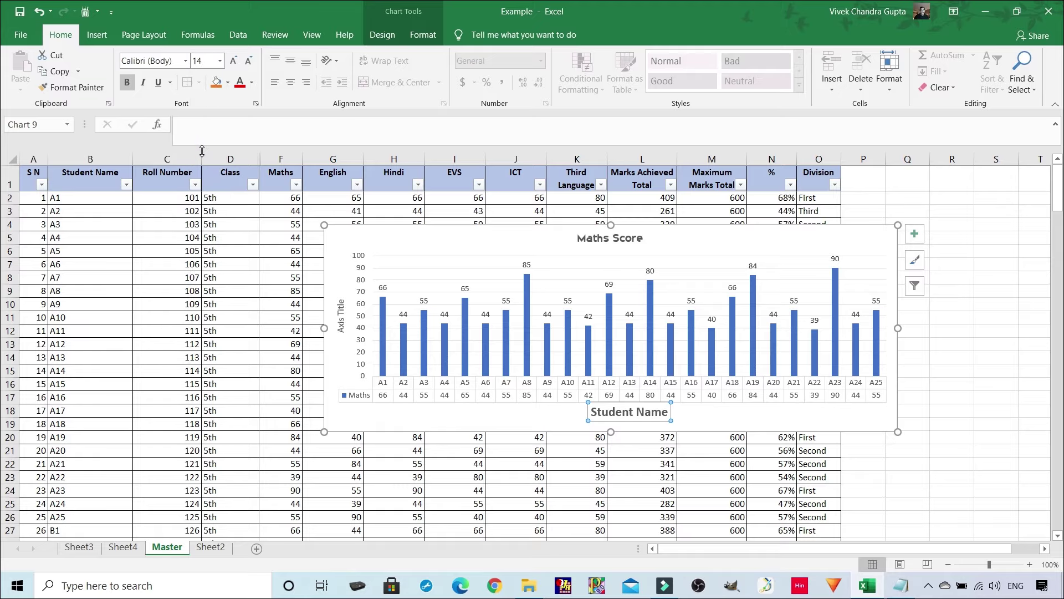
Make the vertical axis title bold and red
click(344, 317)
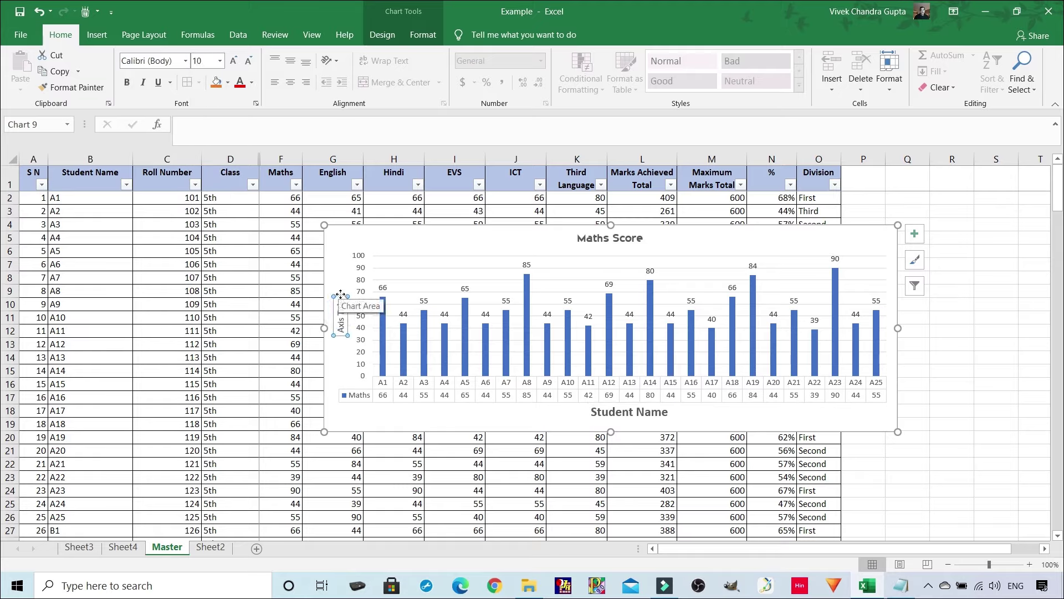
click(127, 83)
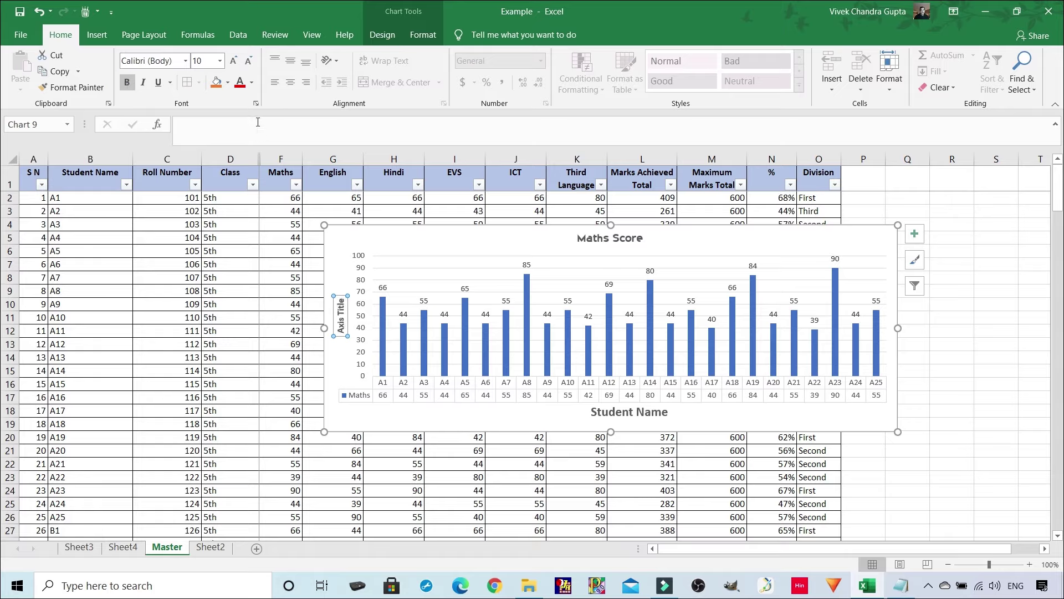
click(240, 83)
Replace the vertical axis title's placeholder text with Score
click(344, 323)
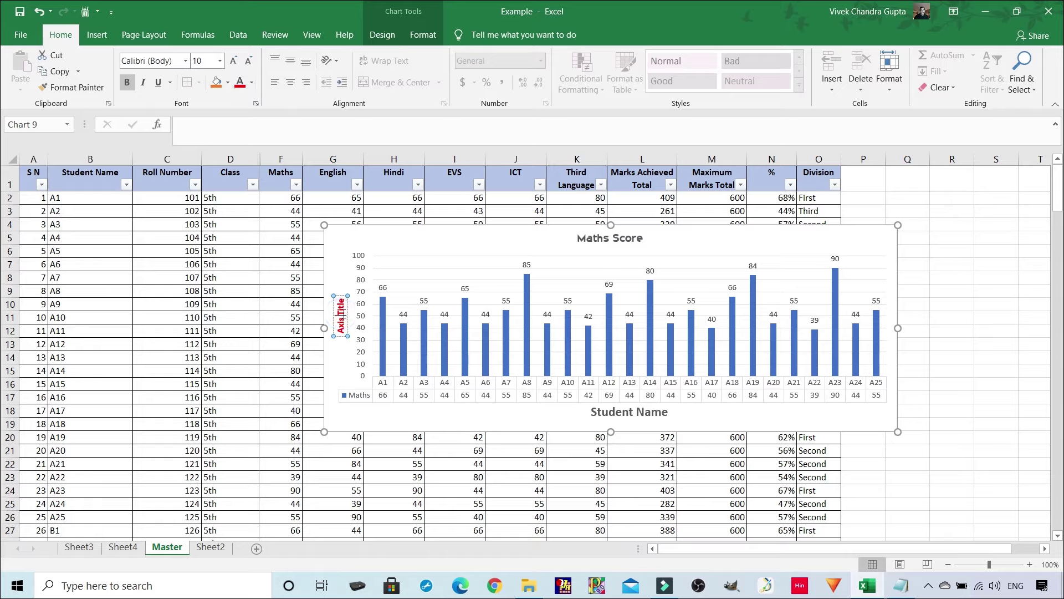
key(BackSpace)
key(BackSpace)
key(BackSpace)
key(BackSpace)
key(BackSpace)
key(Delete)
key(Delete)
key(Delete)
key(Delete)
key(Delete)
text(Score)
Colour the Maths Score chart title light blue and the Student Name axis title light green
click(624, 239)
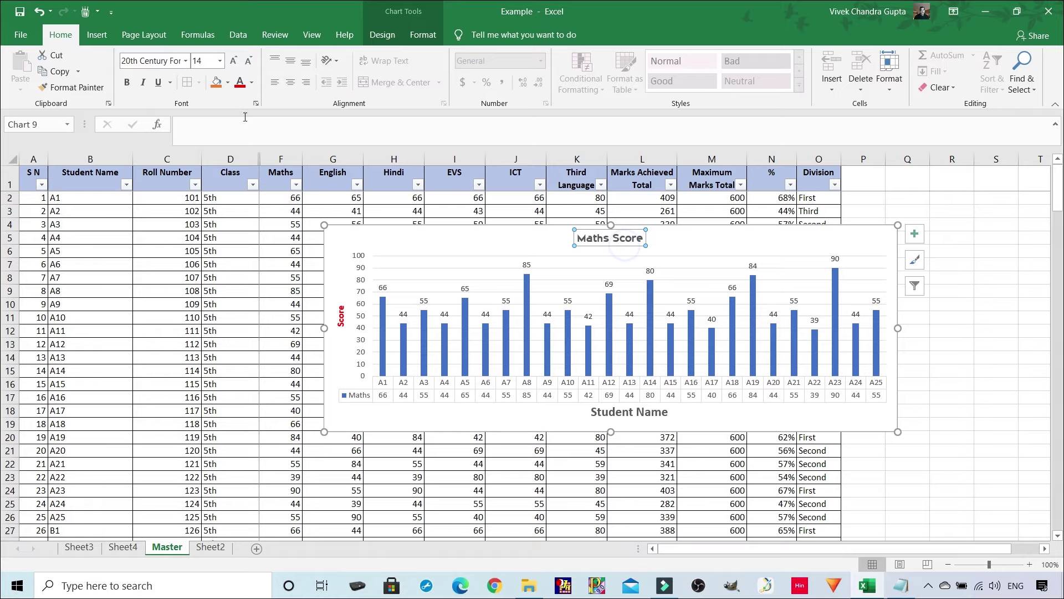
click(252, 82)
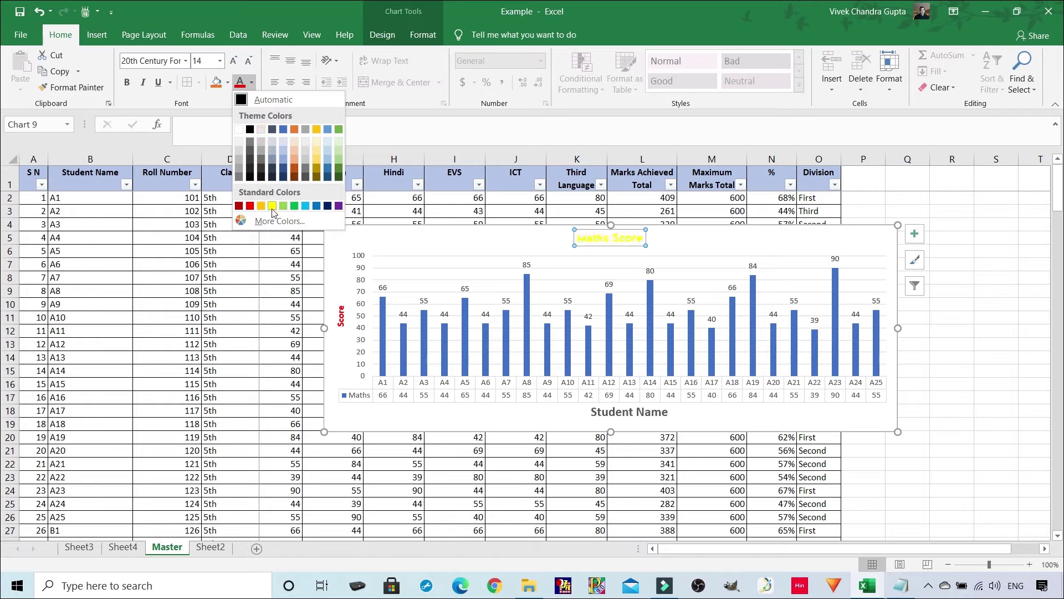
click(304, 207)
click(604, 412)
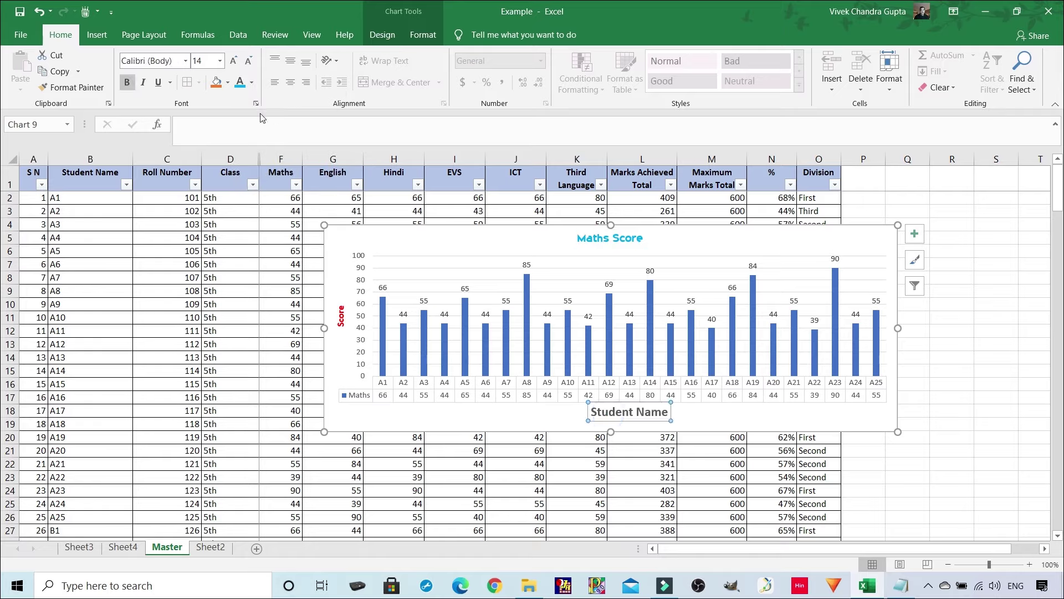
click(252, 82)
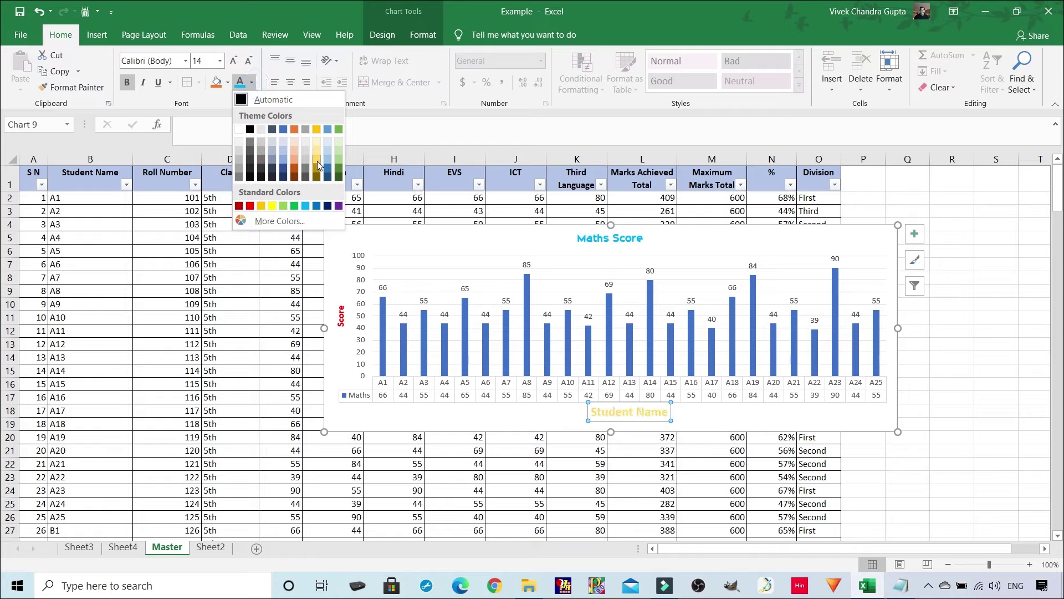
click(284, 206)
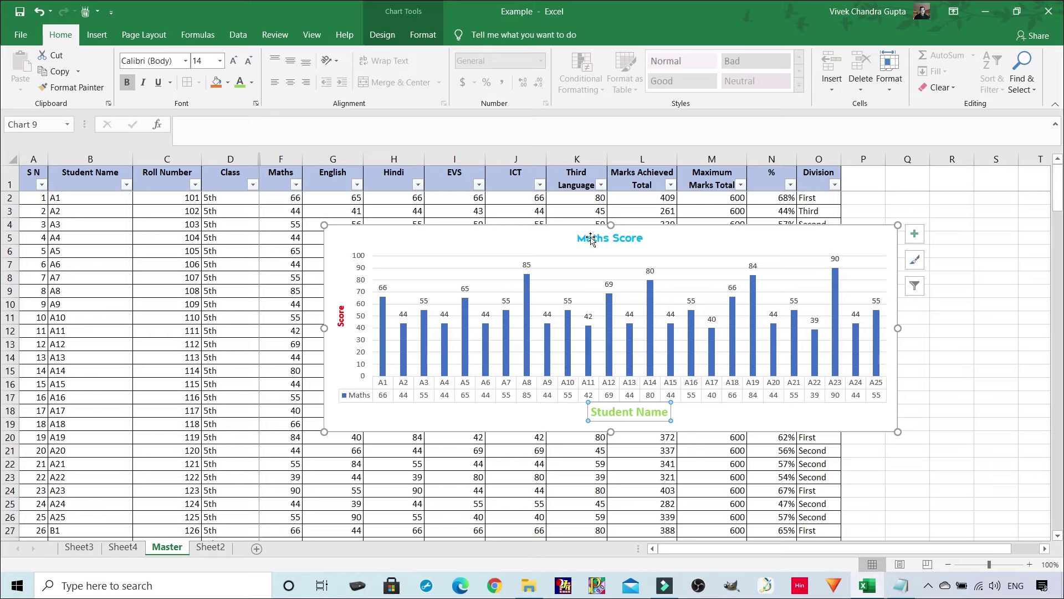
Enlarge the Maths chart to span about columns G to Q, rows 2 to 23
drag(326, 226, 298, 186)
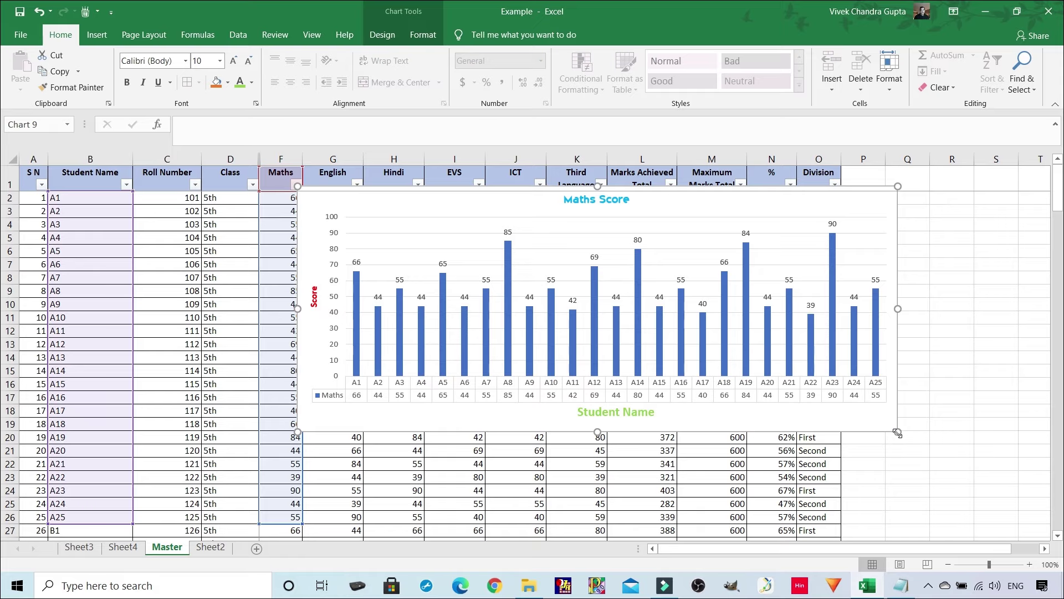
drag(898, 432, 932, 482)
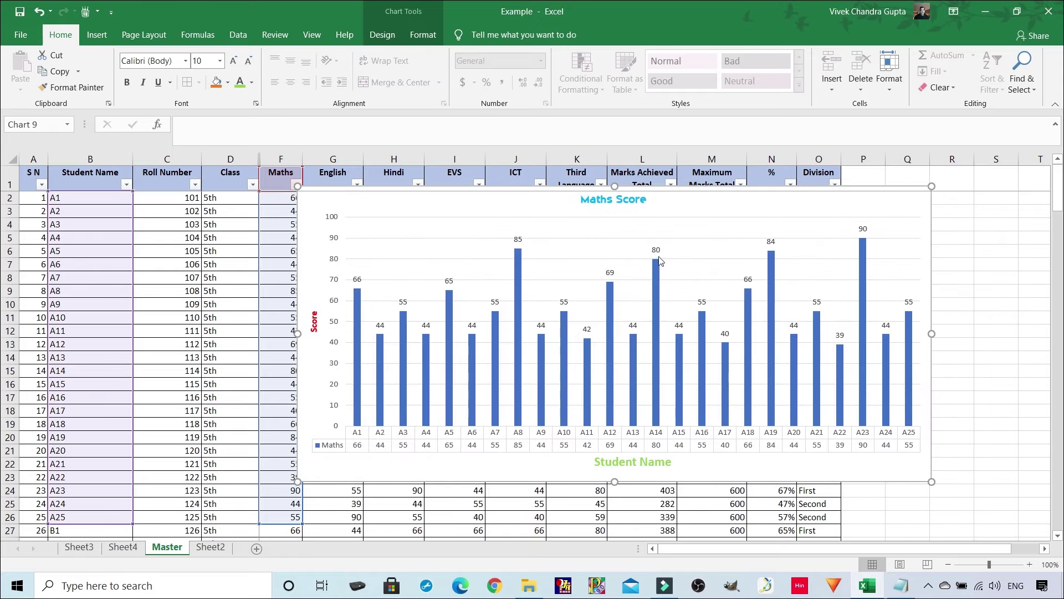
Format the Maths chart's data labels as bold, size 10 and red
click(655, 249)
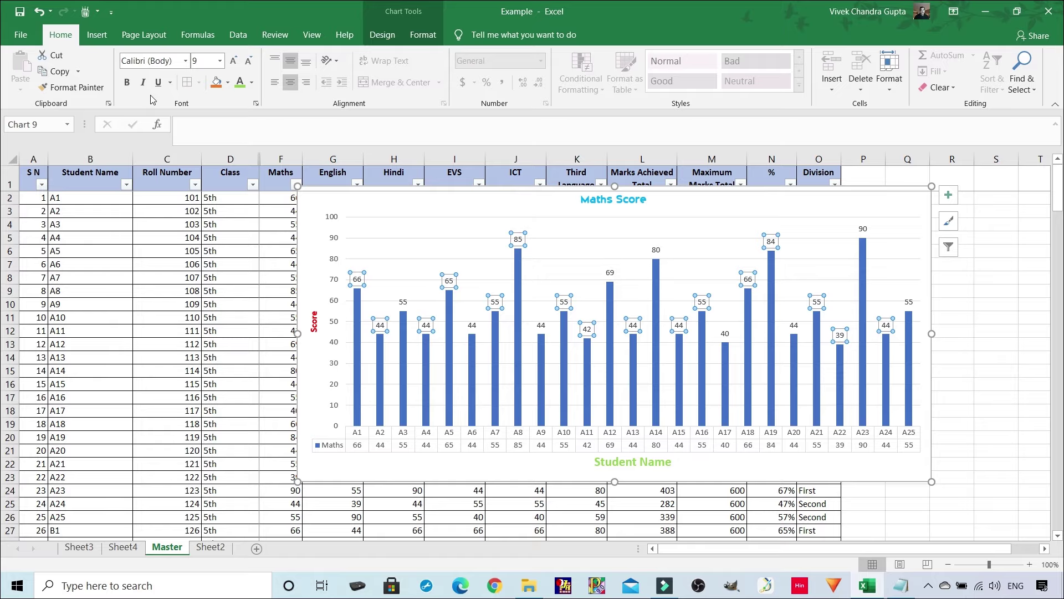
click(128, 82)
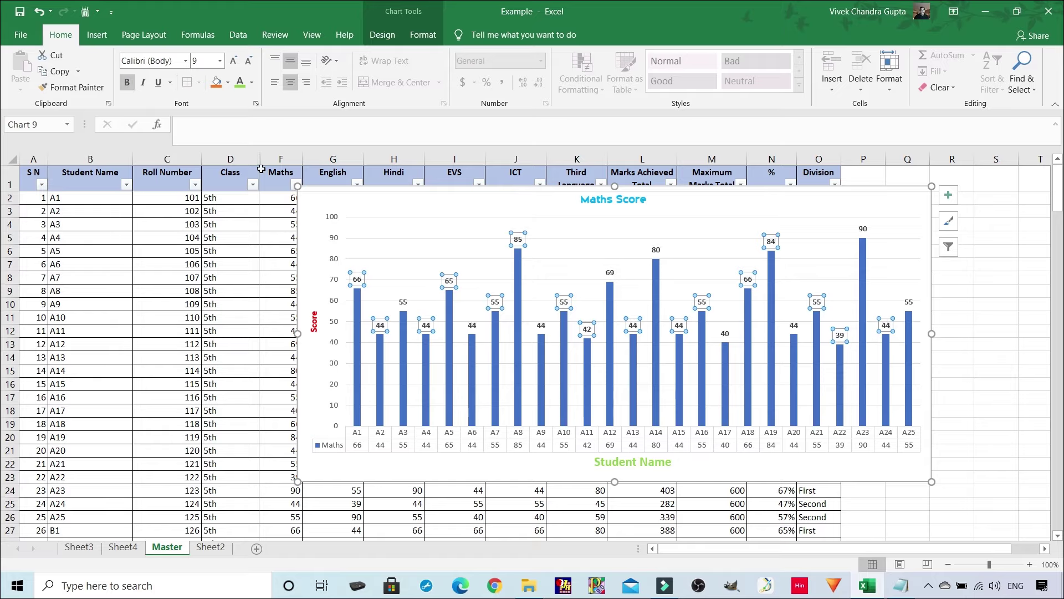
click(220, 61)
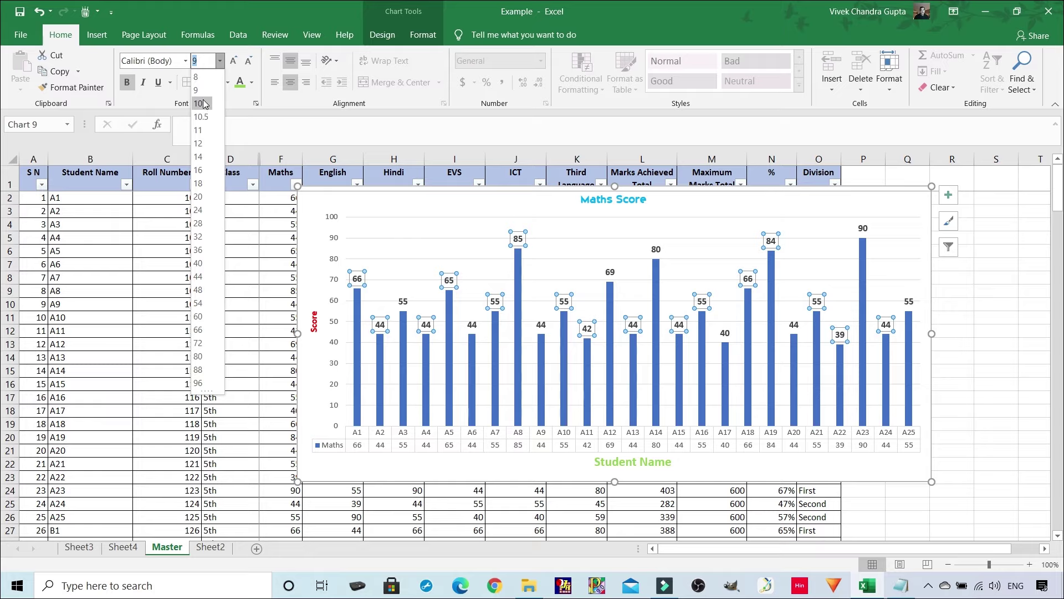
click(203, 104)
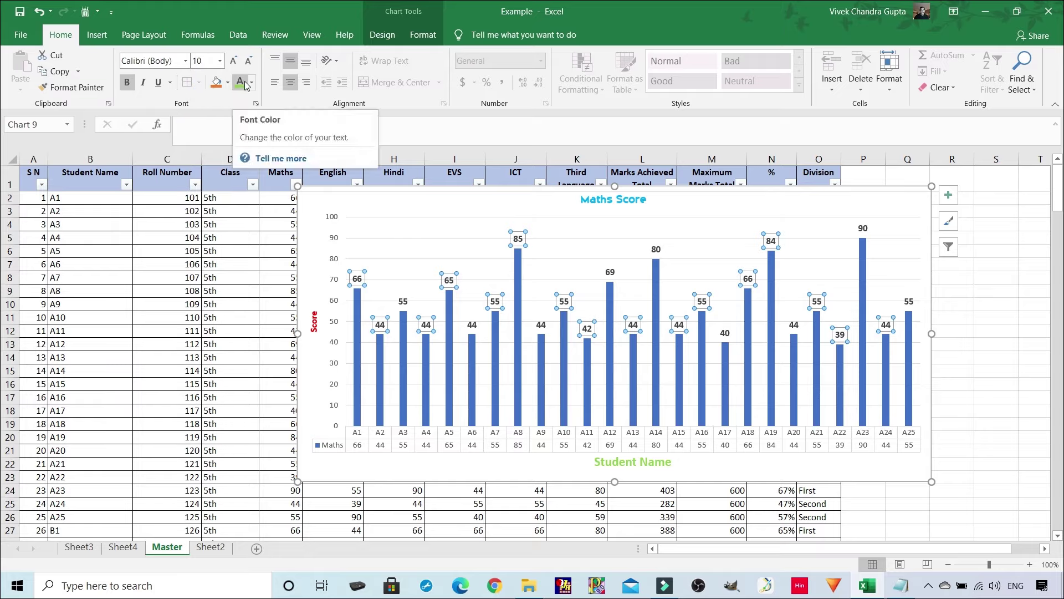
click(252, 84)
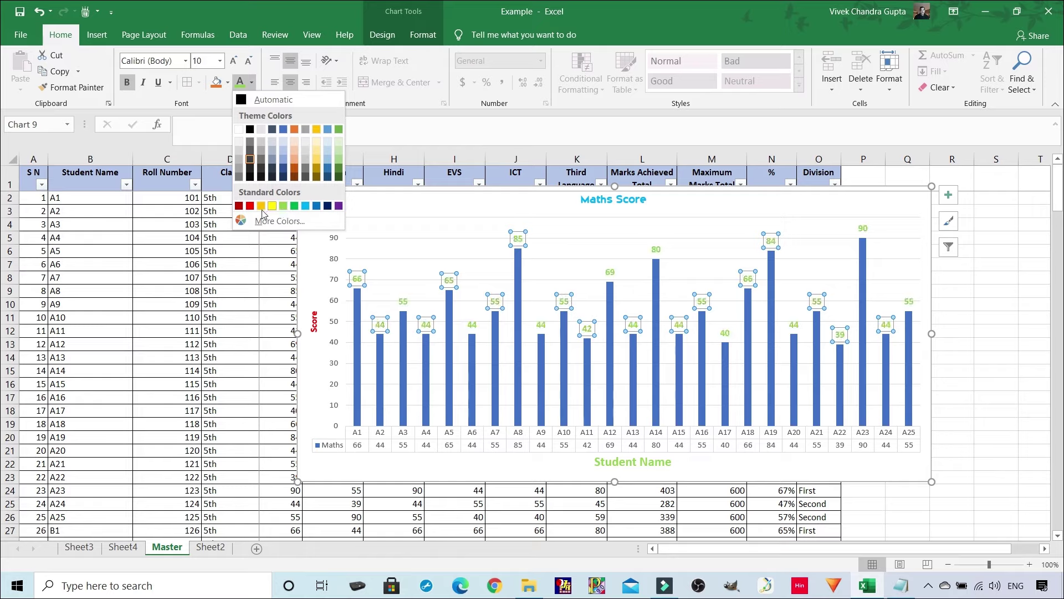
click(250, 206)
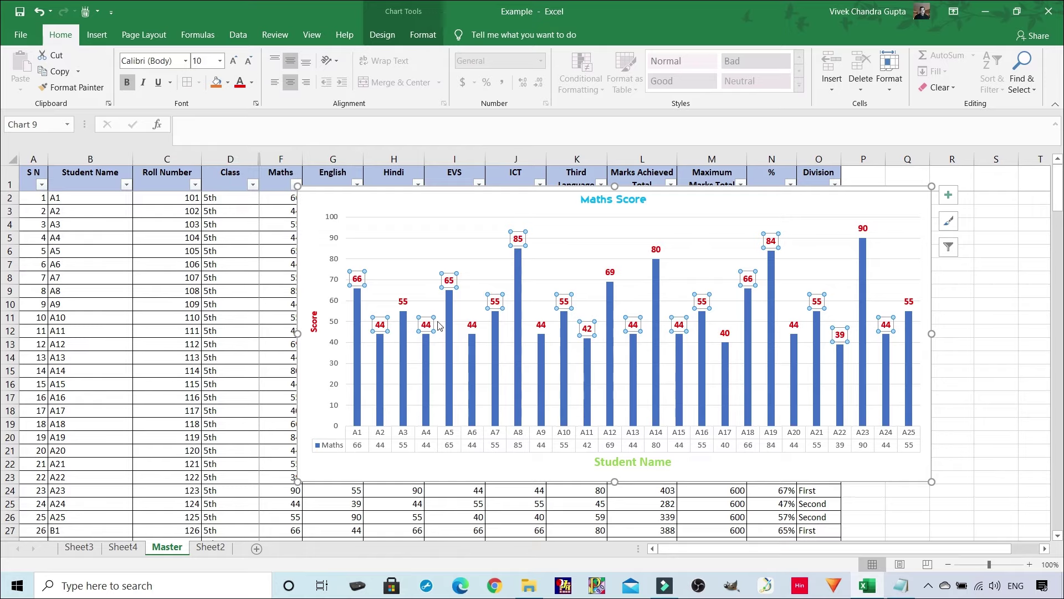
Enlarge the Maths chart to span about columns D to Q, rows 1 to 23, and delete its horizontal gridlines
drag(298, 187, 194, 169)
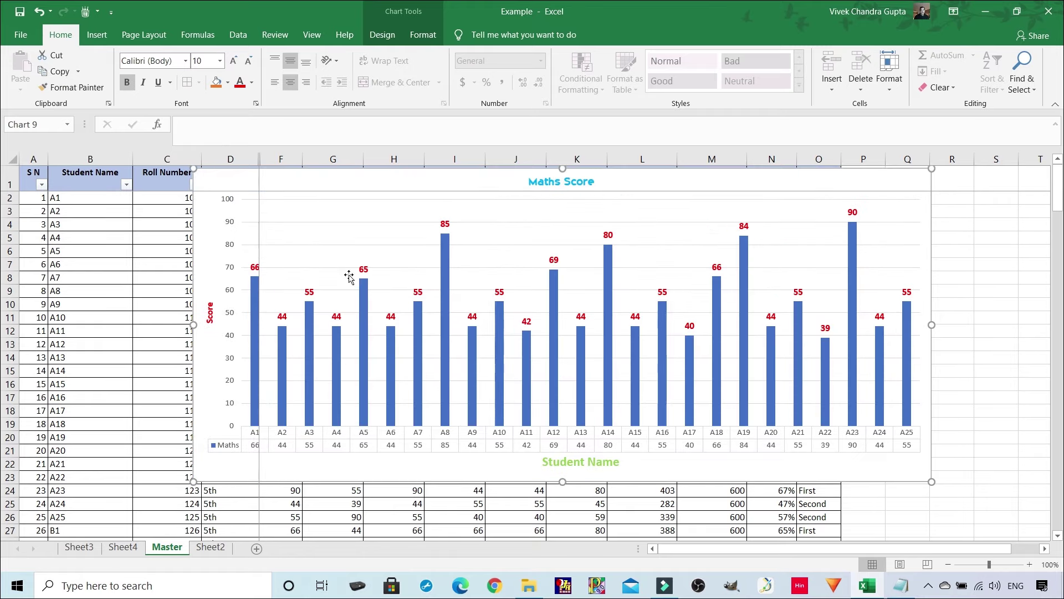
click(1009, 244)
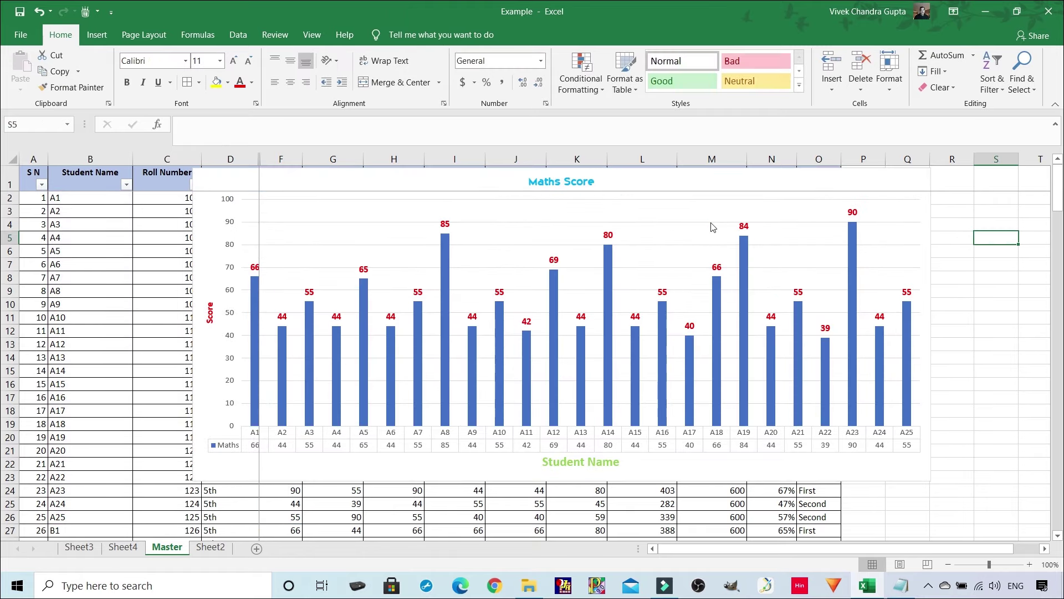
click(709, 224)
click(707, 224)
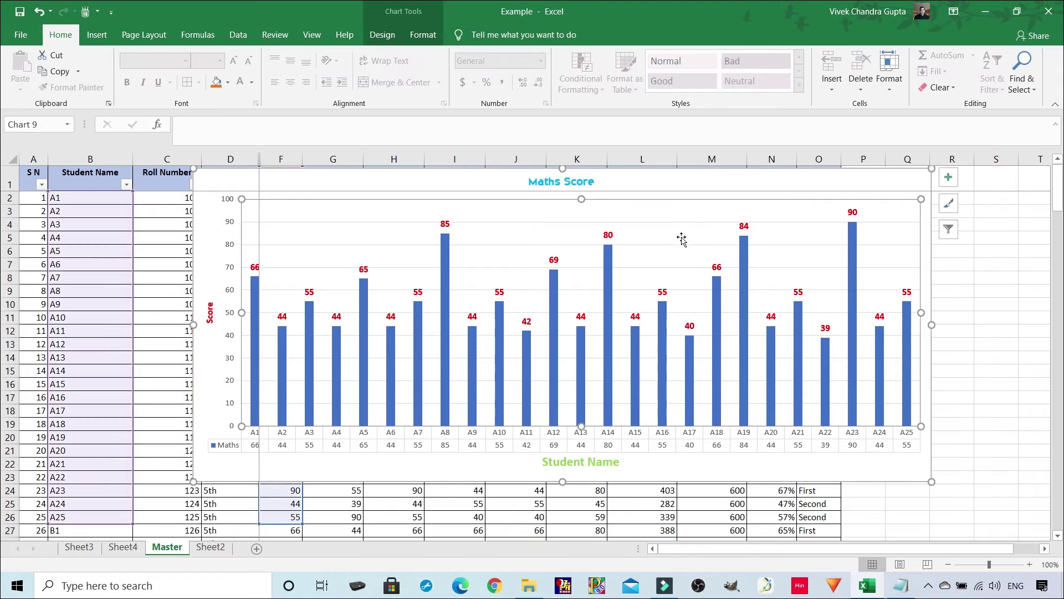
click(686, 225)
click(682, 244)
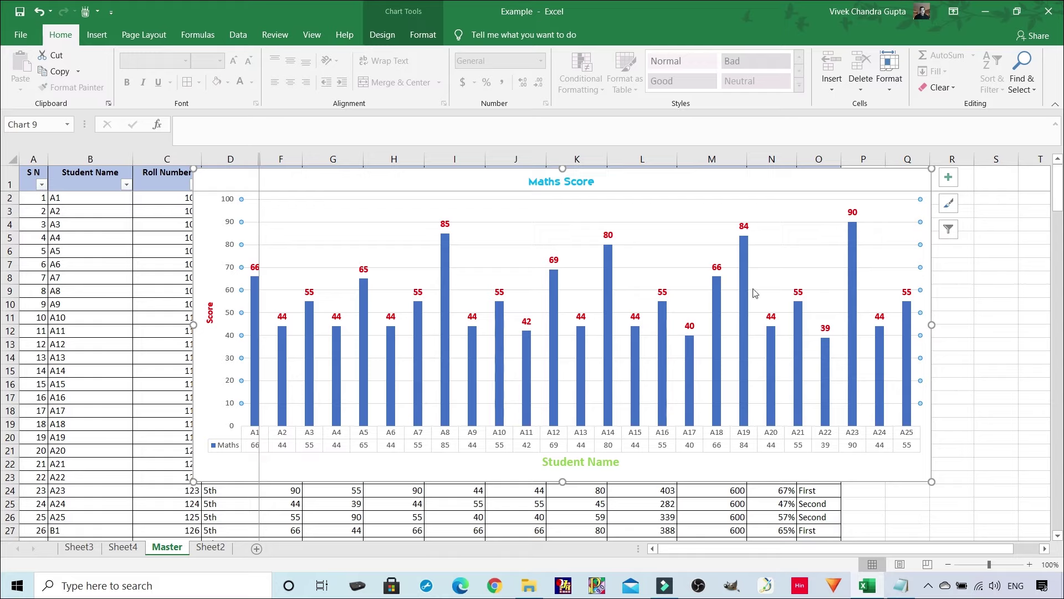
click(988, 304)
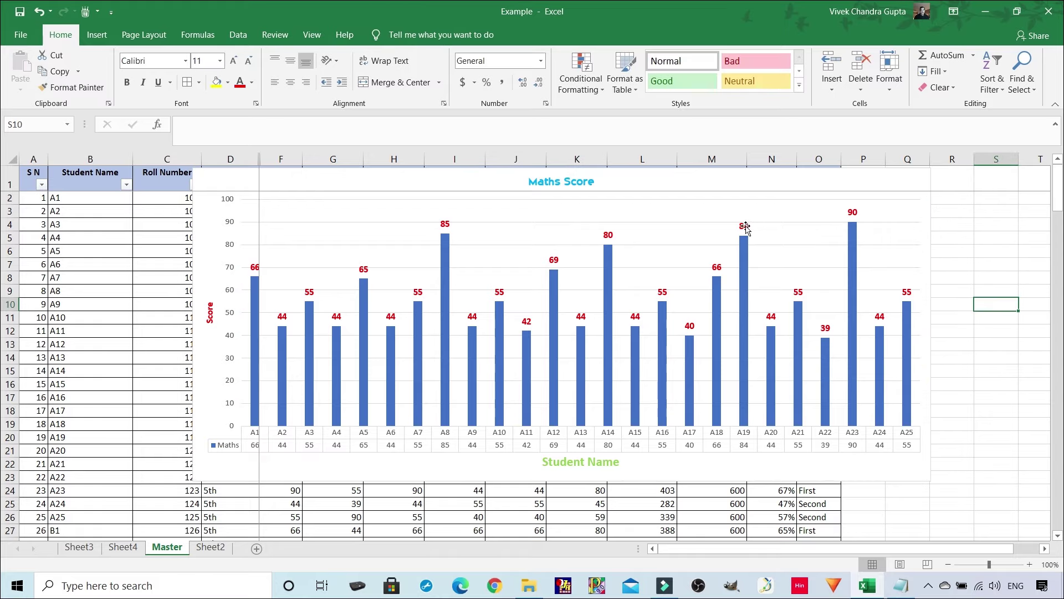
click(681, 225)
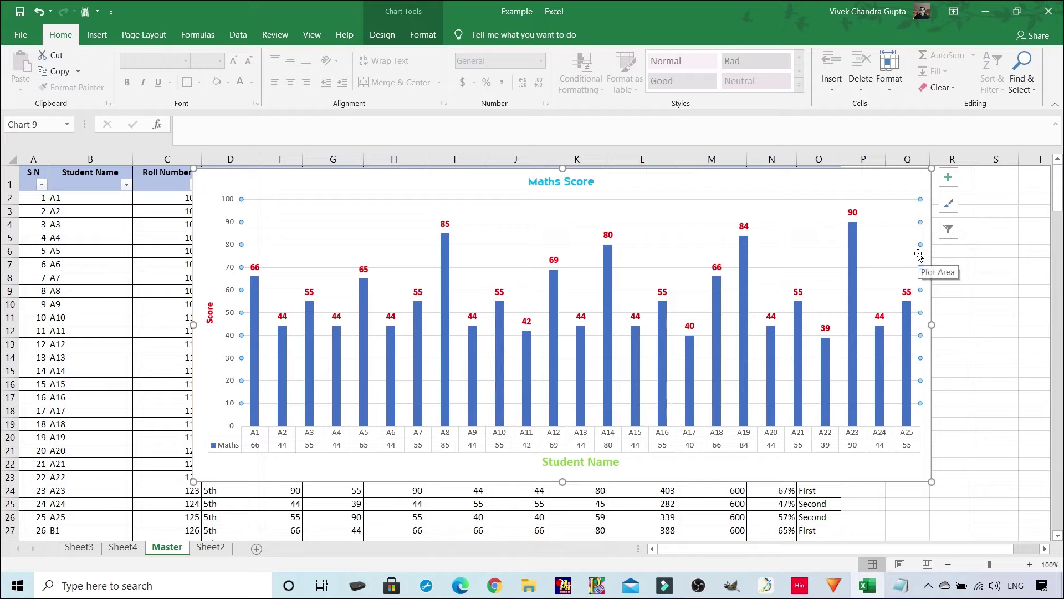
key(Escape)
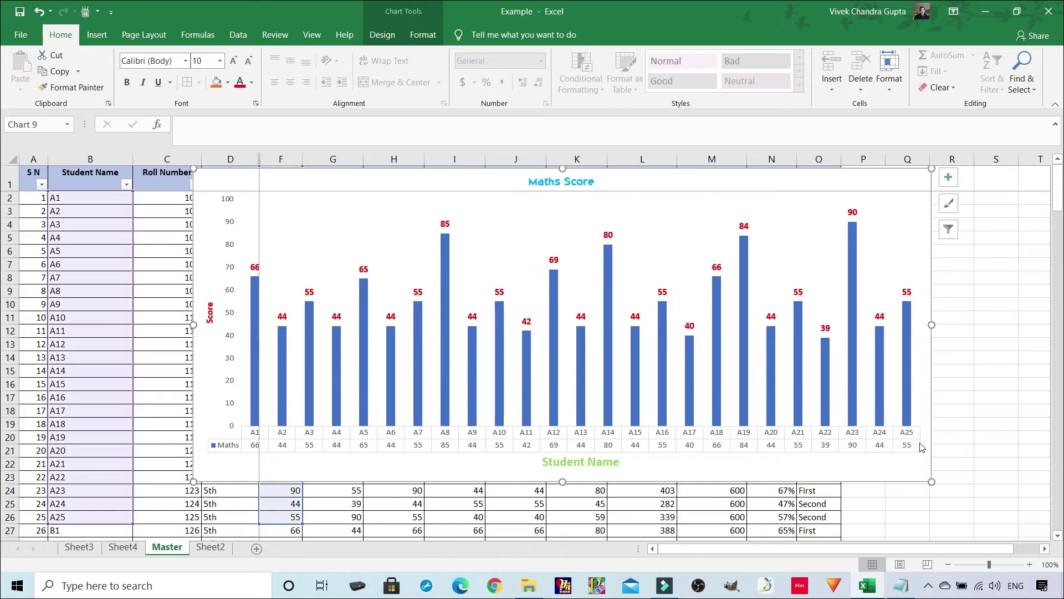
Make the text of the chart's data table bold
click(751, 443)
click(783, 447)
click(776, 447)
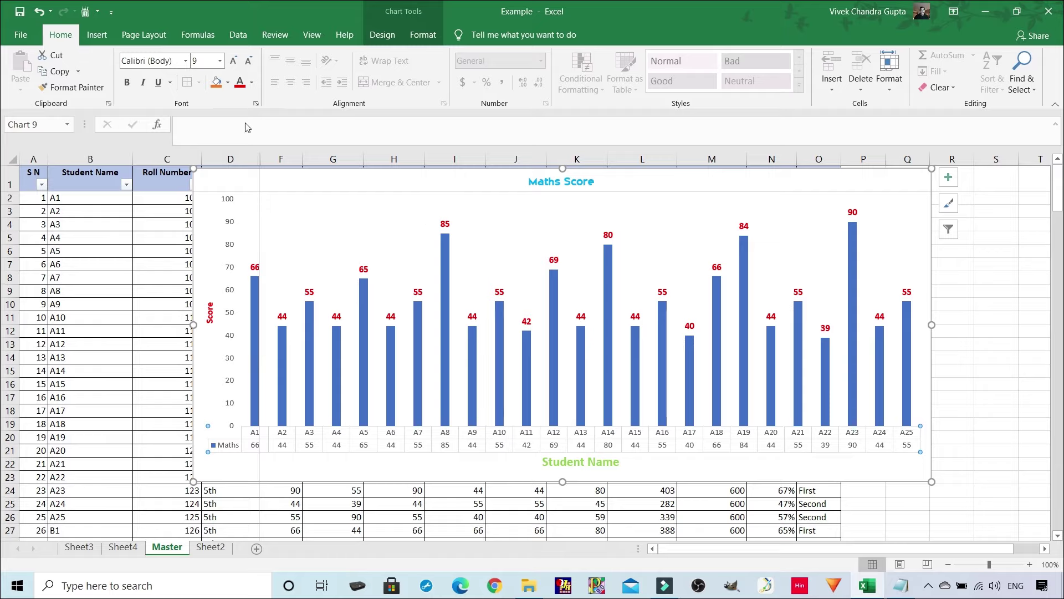
click(127, 83)
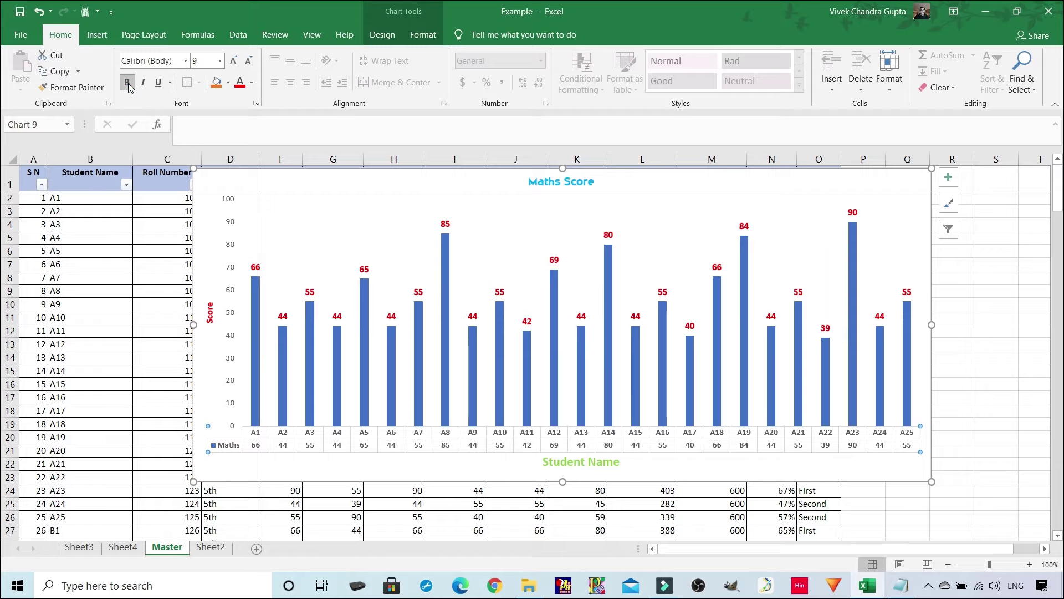
click(216, 82)
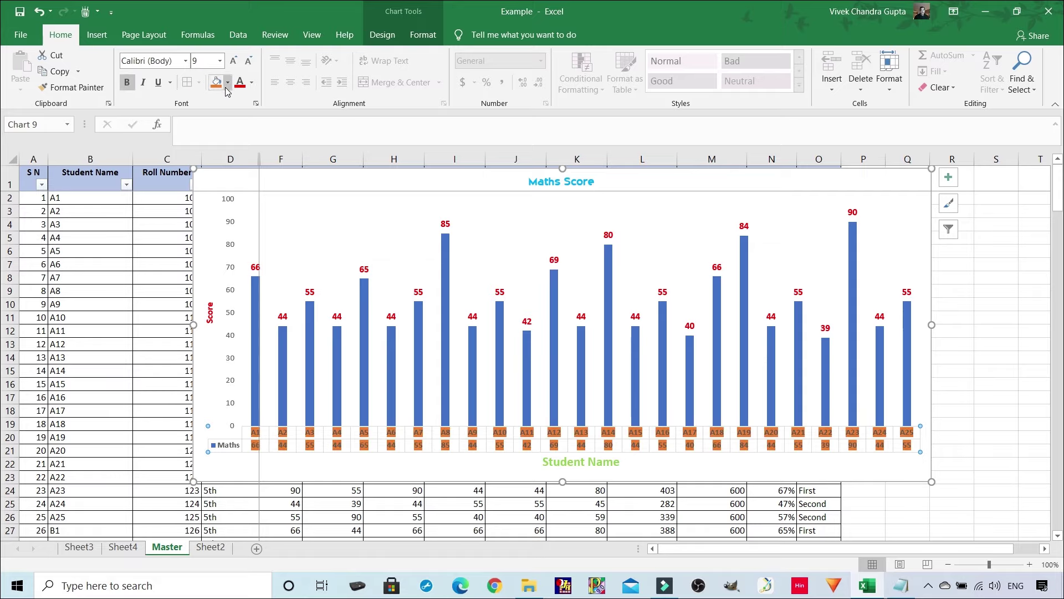
click(228, 82)
click(221, 100)
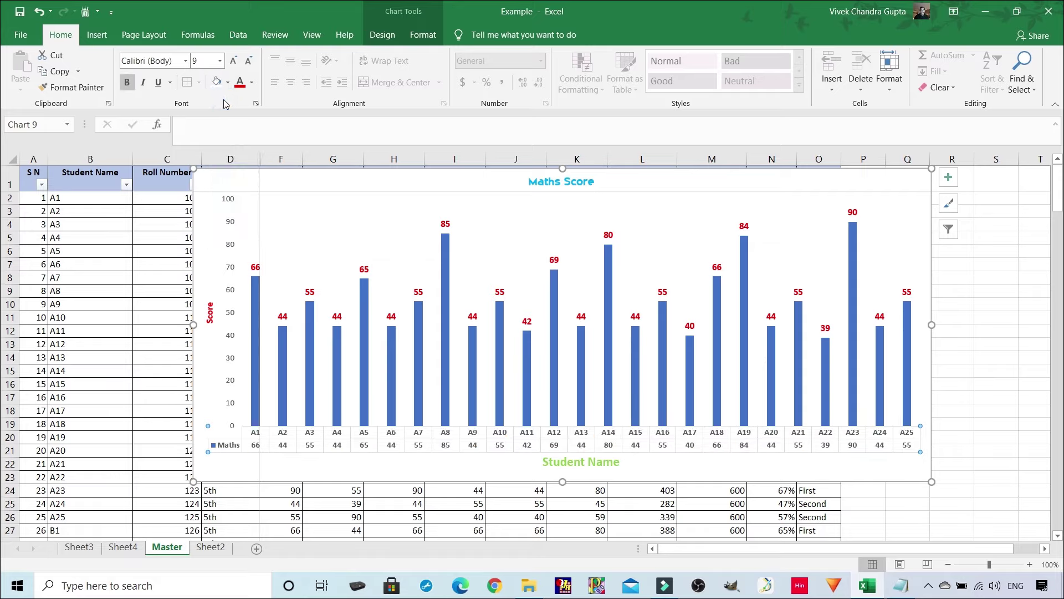
click(227, 82)
click(253, 220)
Move the chart down to cover about rows 3 to 26, and give the chart area a blue 1½ pt outline
drag(934, 185, 917, 223)
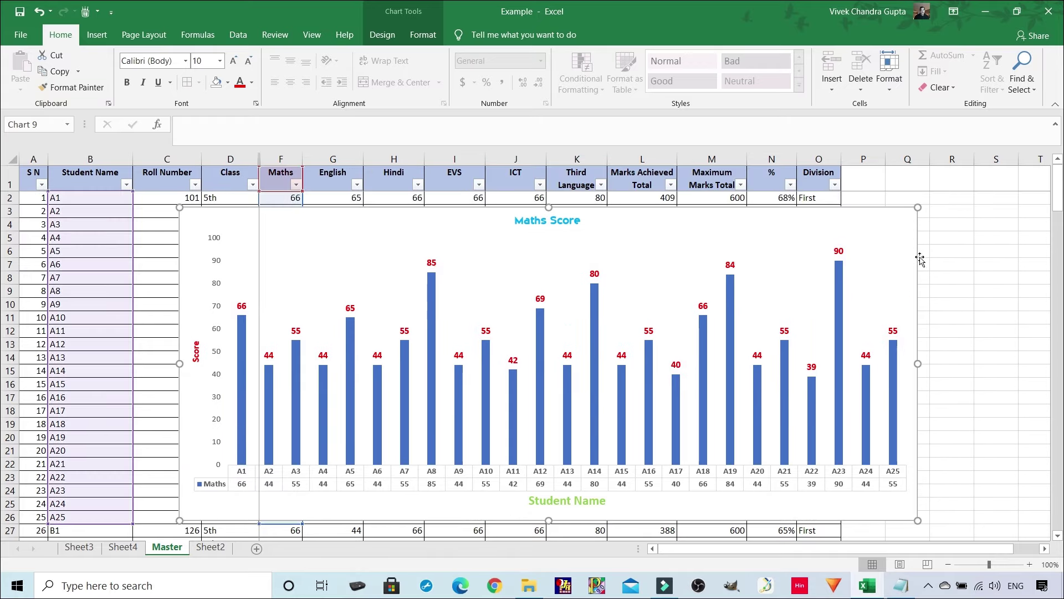
right_click(899, 224)
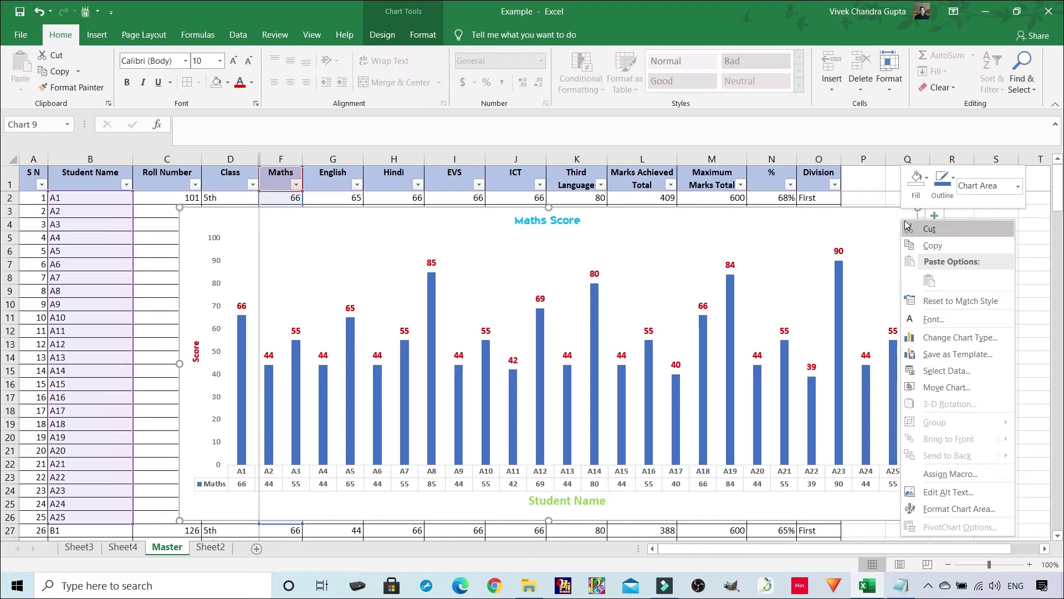
click(954, 188)
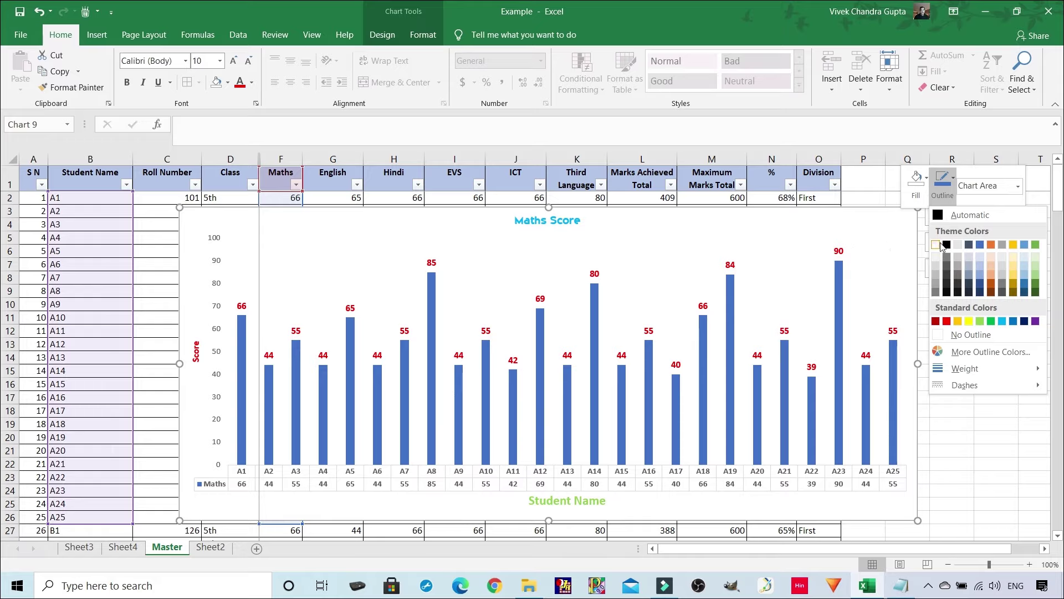
click(954, 179)
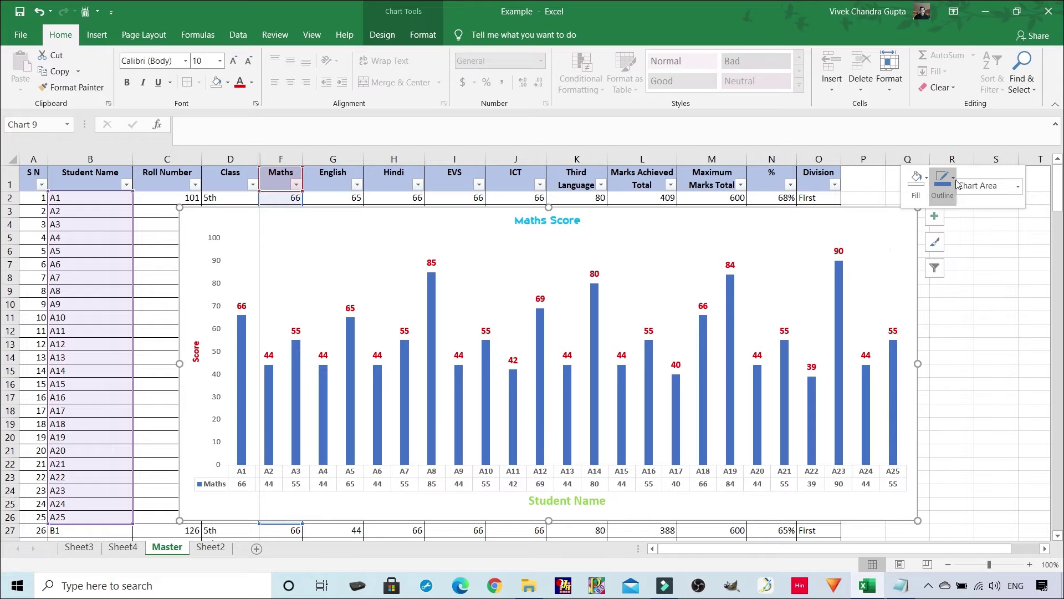
click(954, 179)
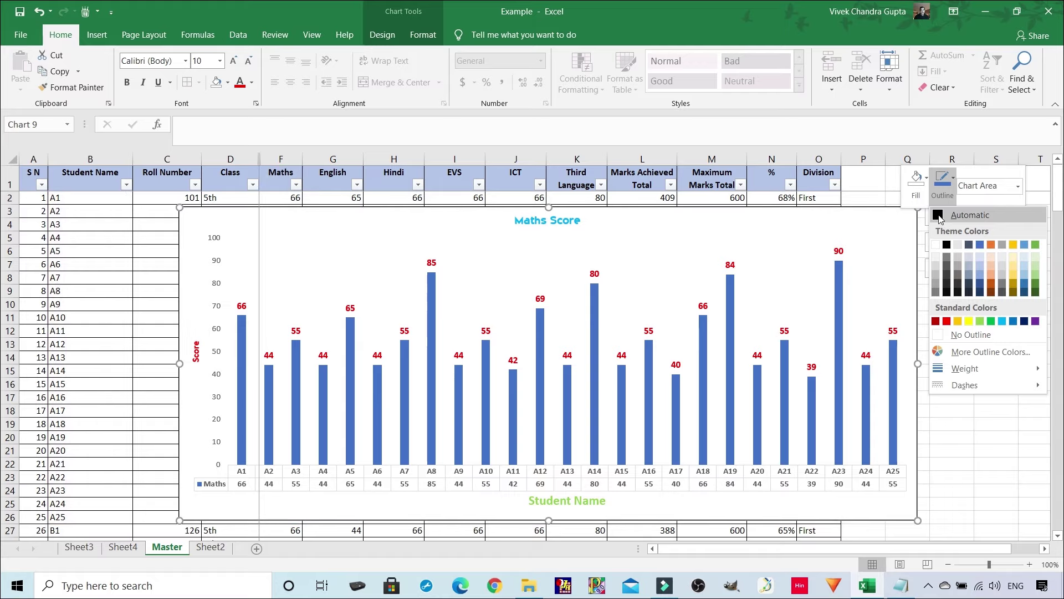
click(948, 215)
click(954, 180)
mouse_move(955, 372)
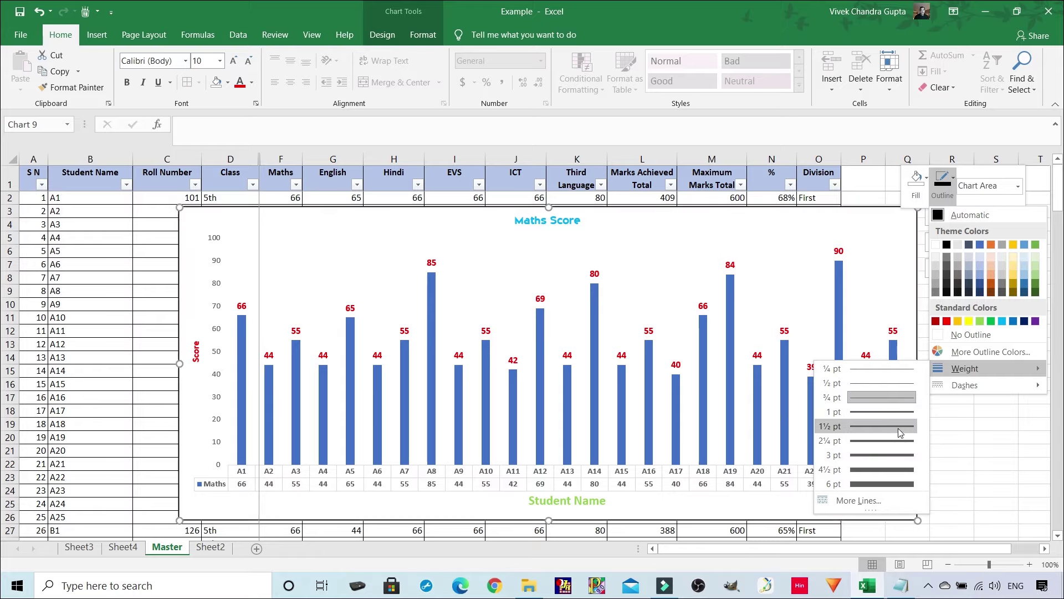
click(900, 428)
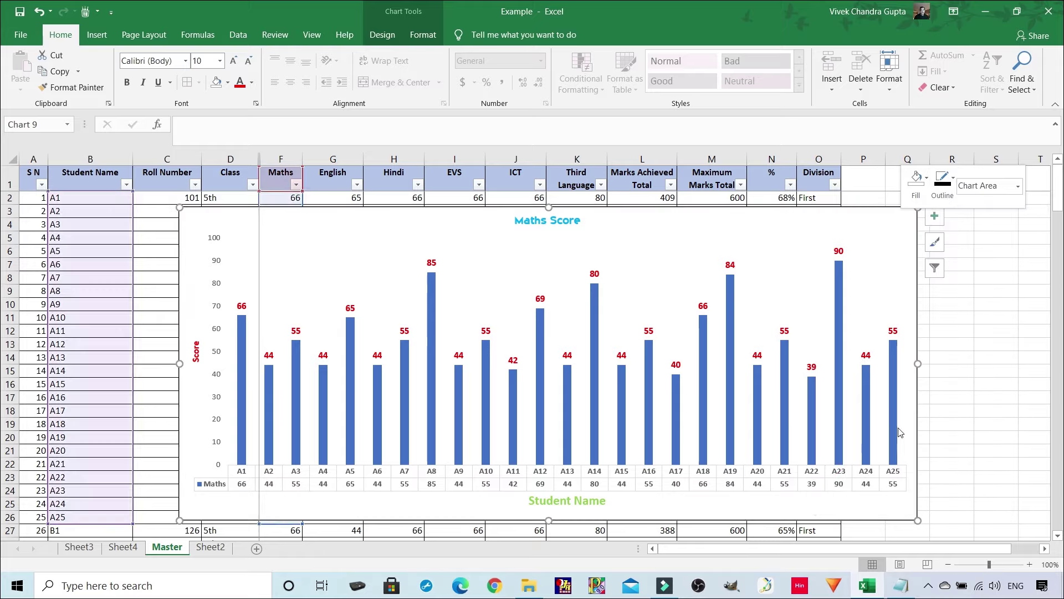
click(955, 191)
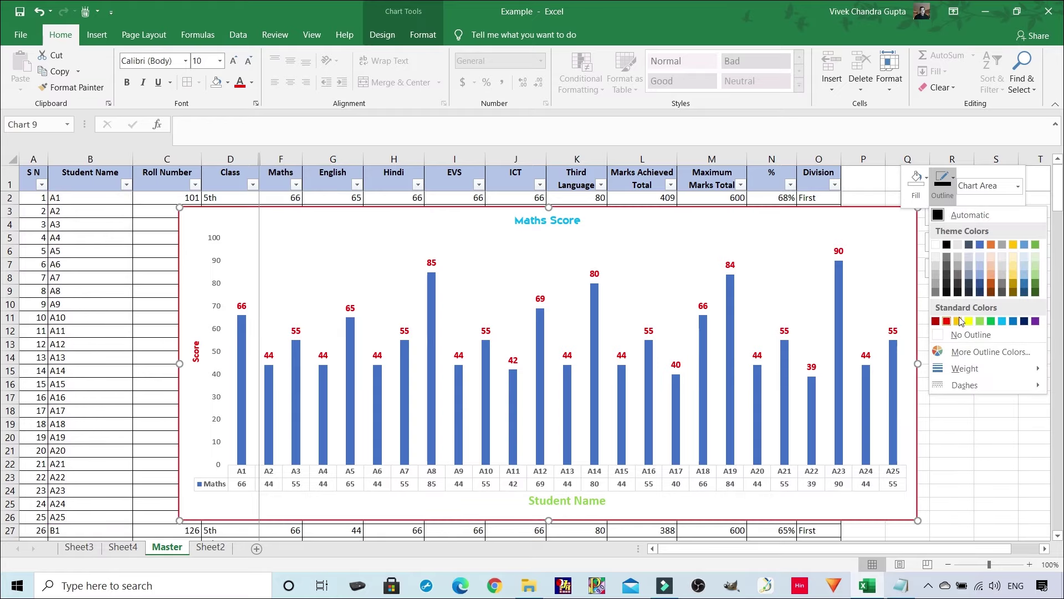
click(1022, 286)
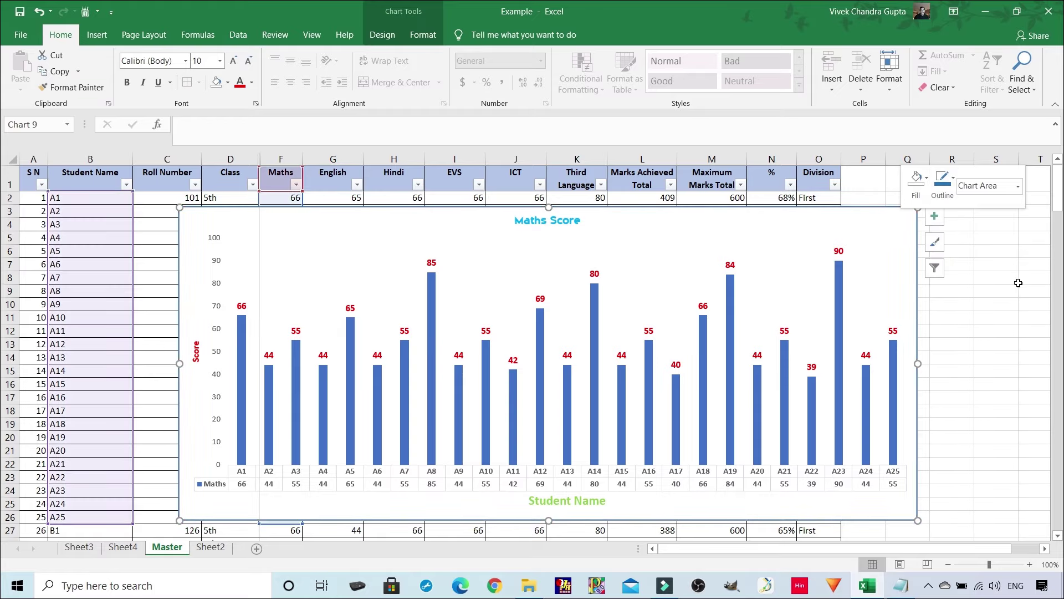
Fill the chart area with the lightest gold theme colour
right_click(901, 238)
click(928, 196)
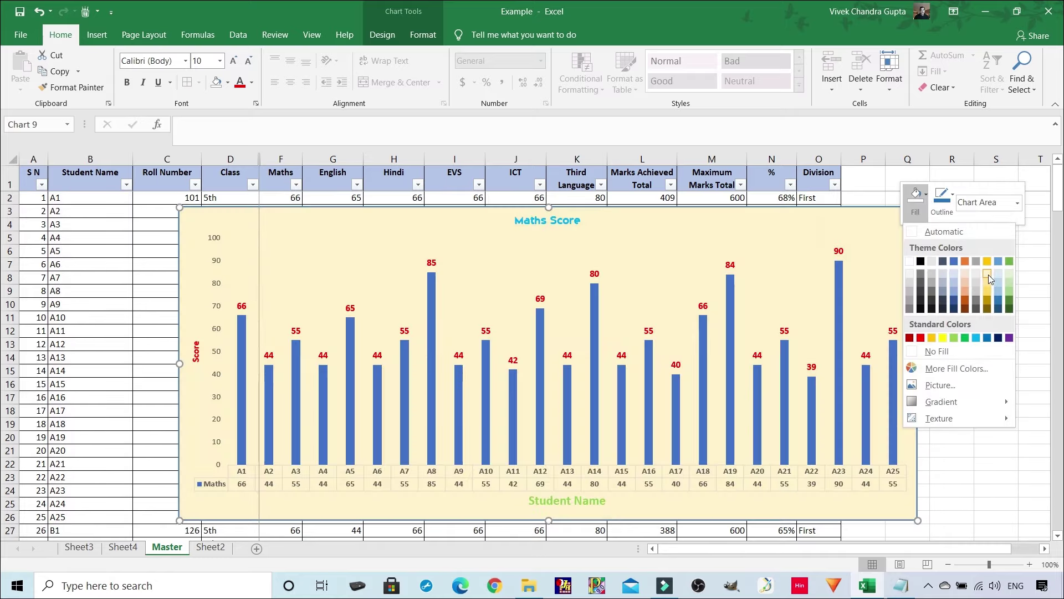
click(989, 275)
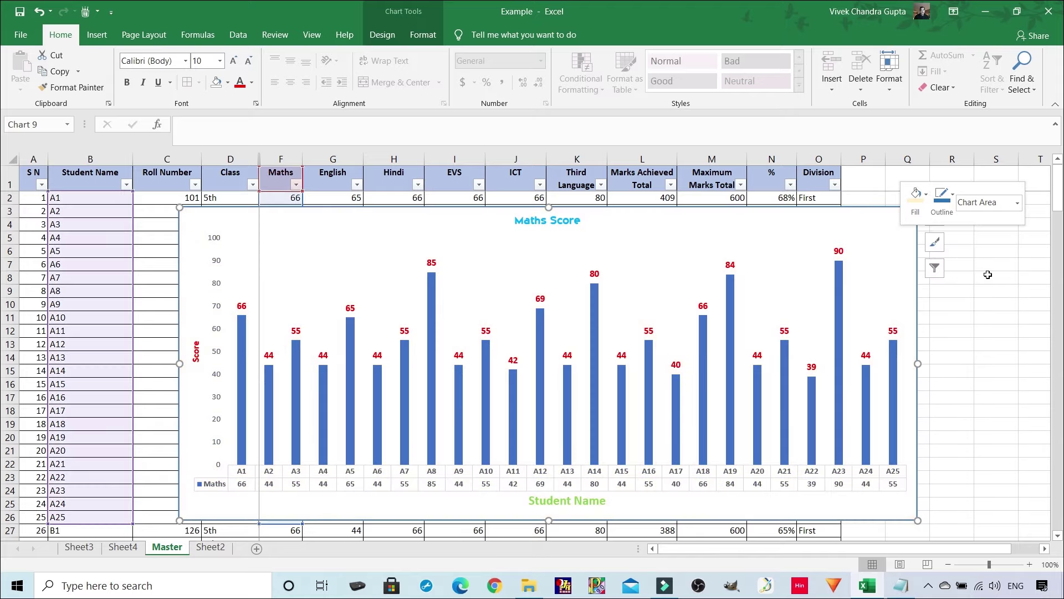
click(971, 308)
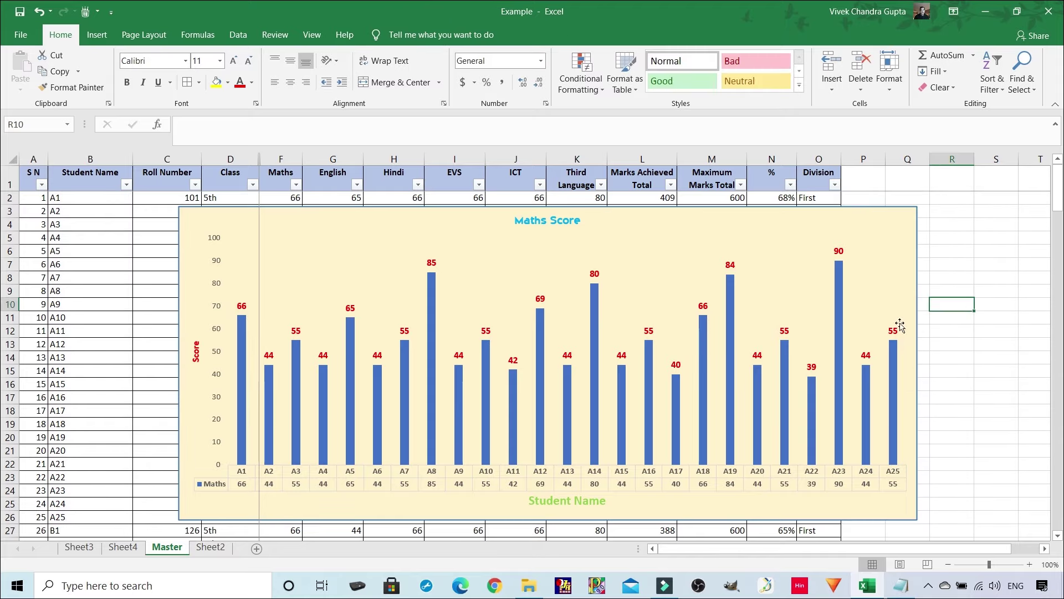
Make the vertical axis's number labels bold, and deselect the chart
click(217, 237)
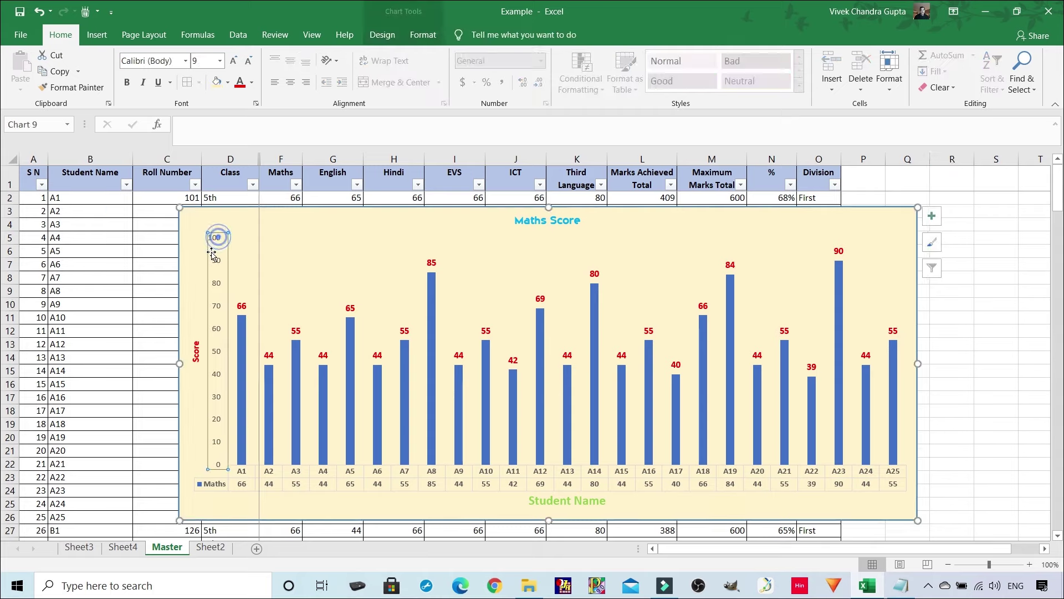
click(127, 83)
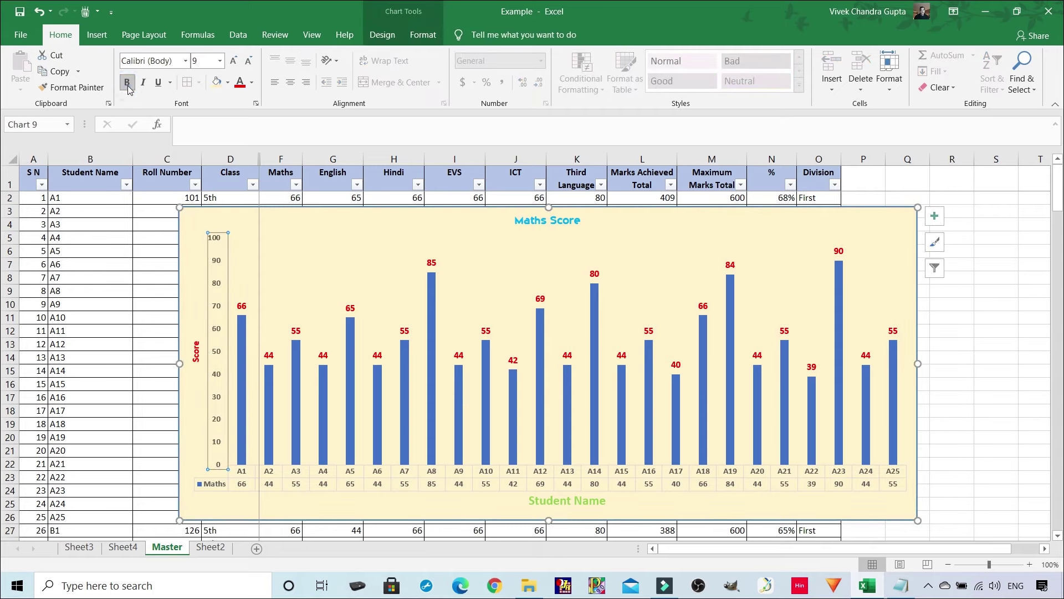
click(969, 303)
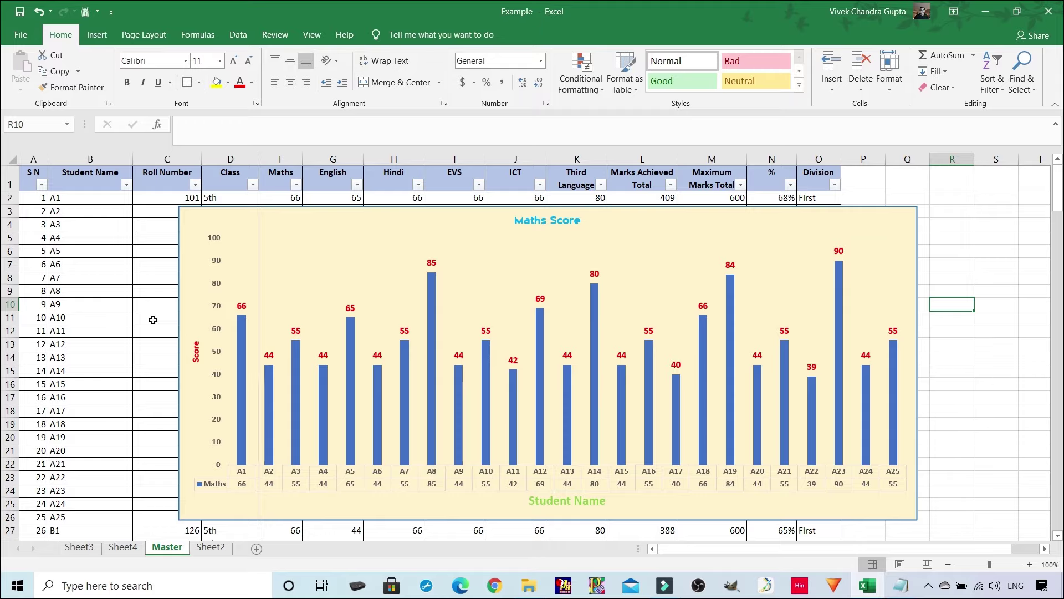
click(101, 159)
click(281, 159)
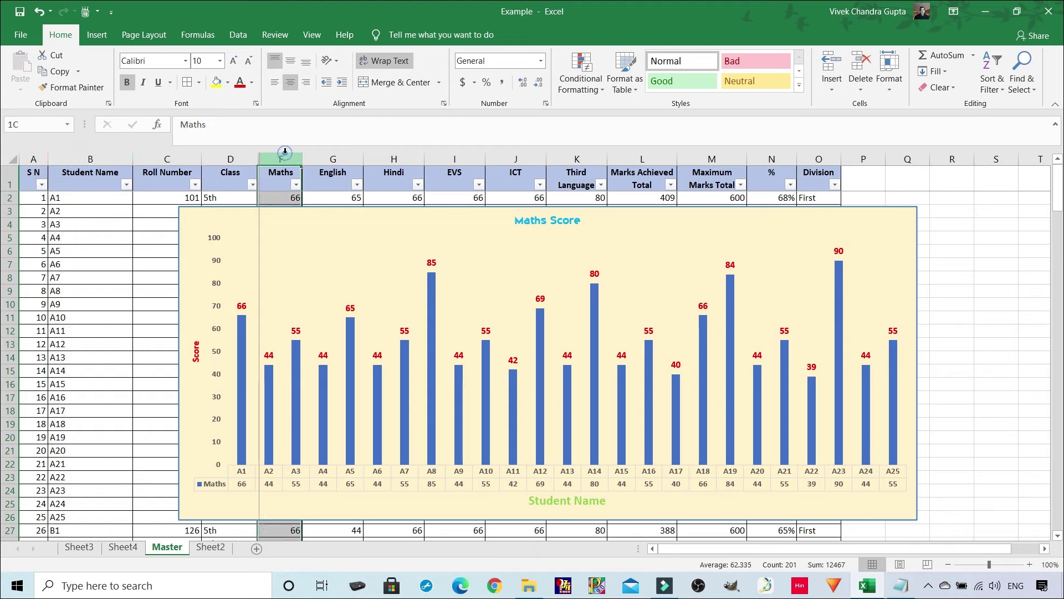
right_click(510, 256)
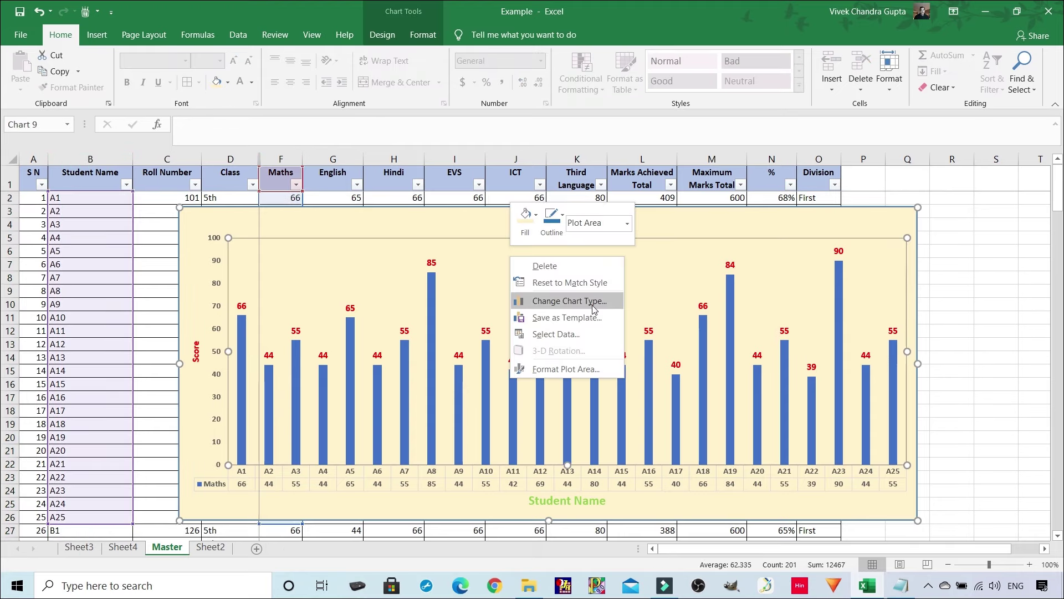
click(879, 244)
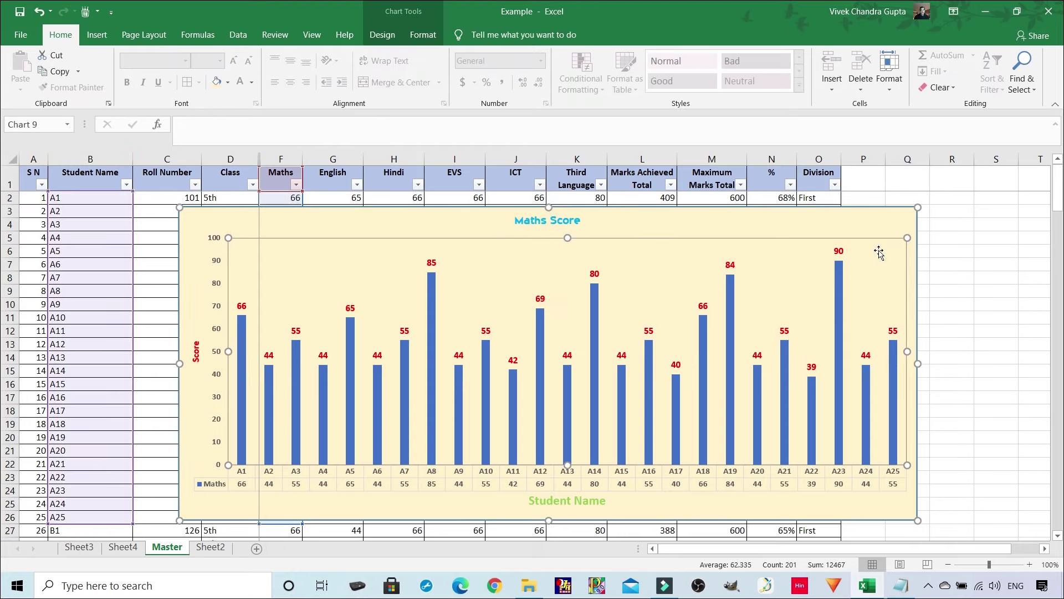
Change the Maths Score chart's type from clustered column to a basic Line chart
right_click(670, 261)
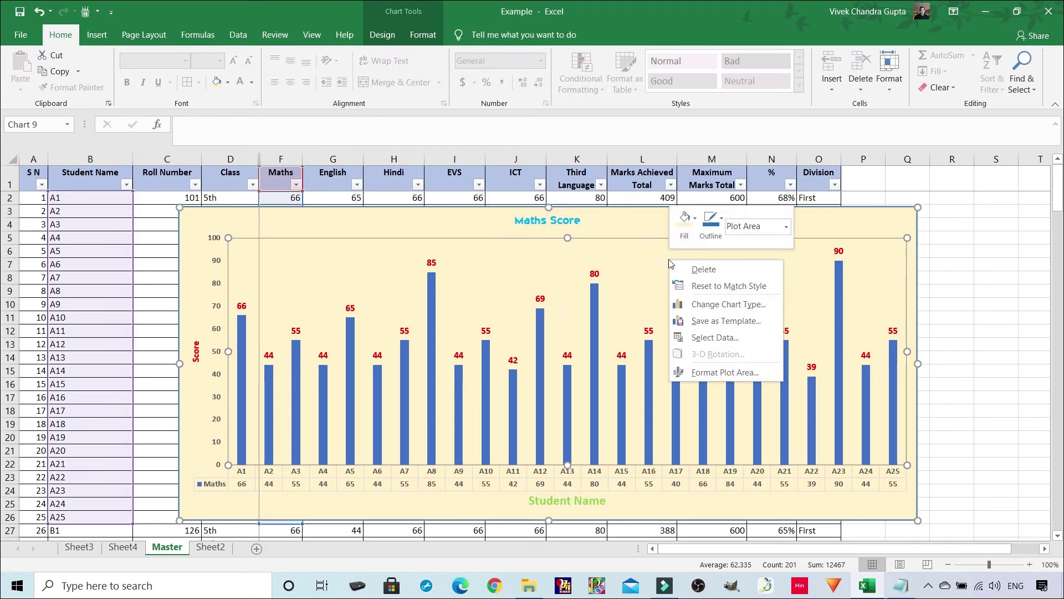
click(694, 305)
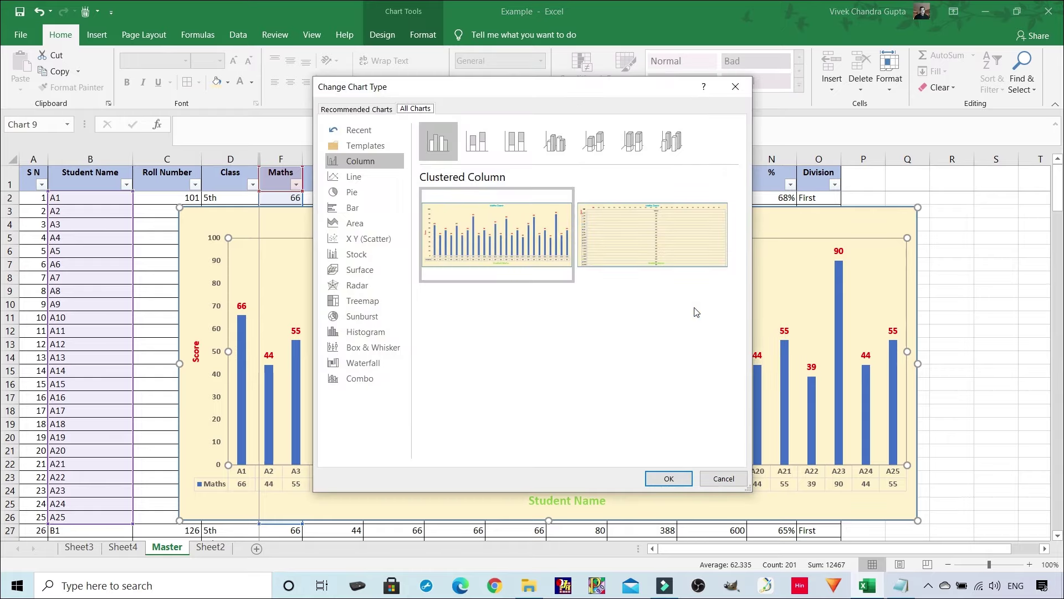
click(381, 177)
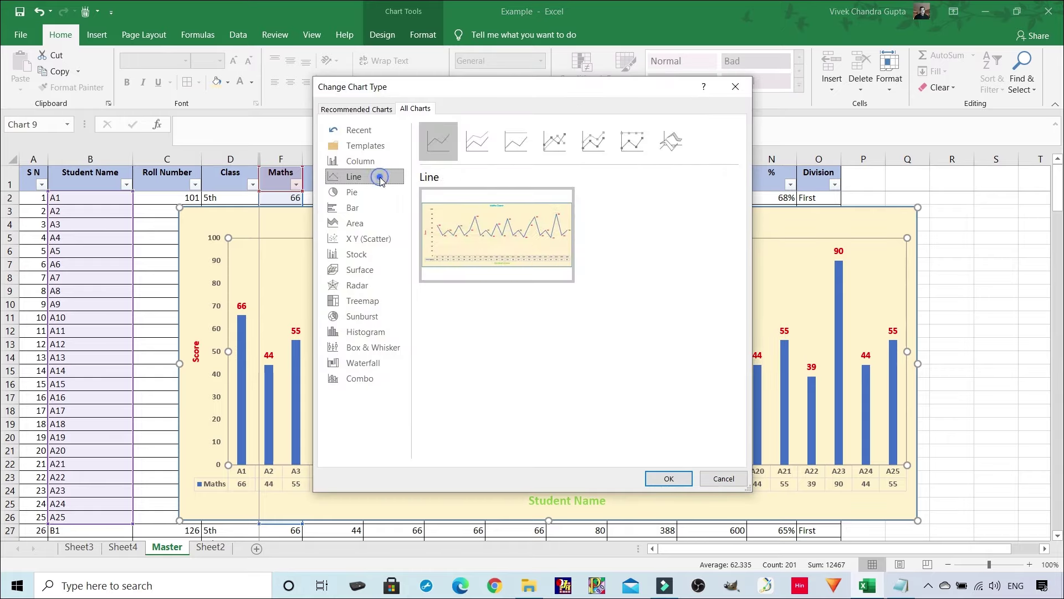
click(668, 479)
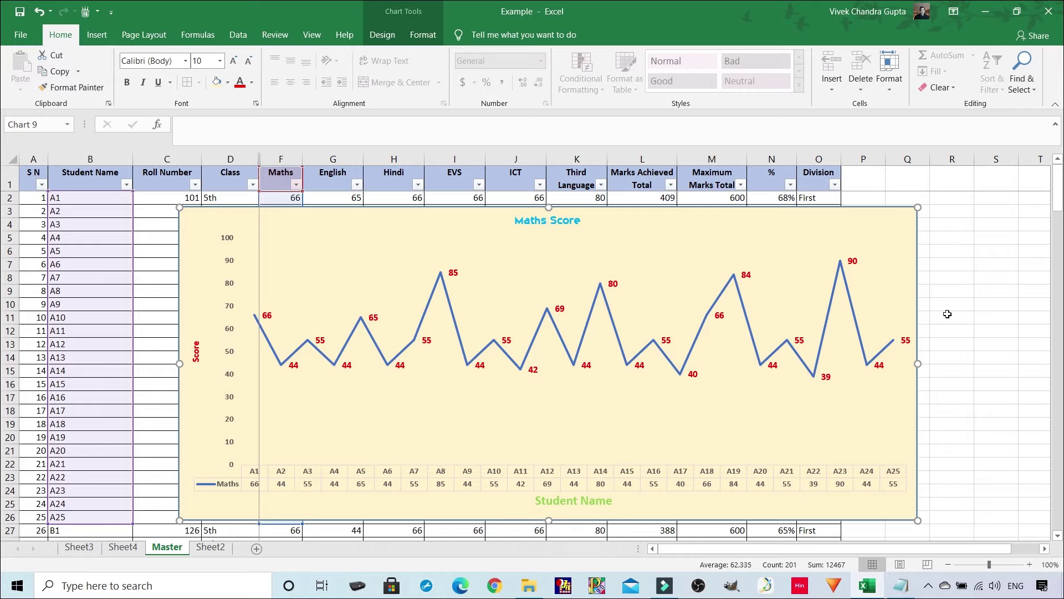
Change the Maths Score chart's type to 3-D Stacked Column, looking at the bar and 3-D clustered column previews on the way
right_click(503, 271)
click(537, 310)
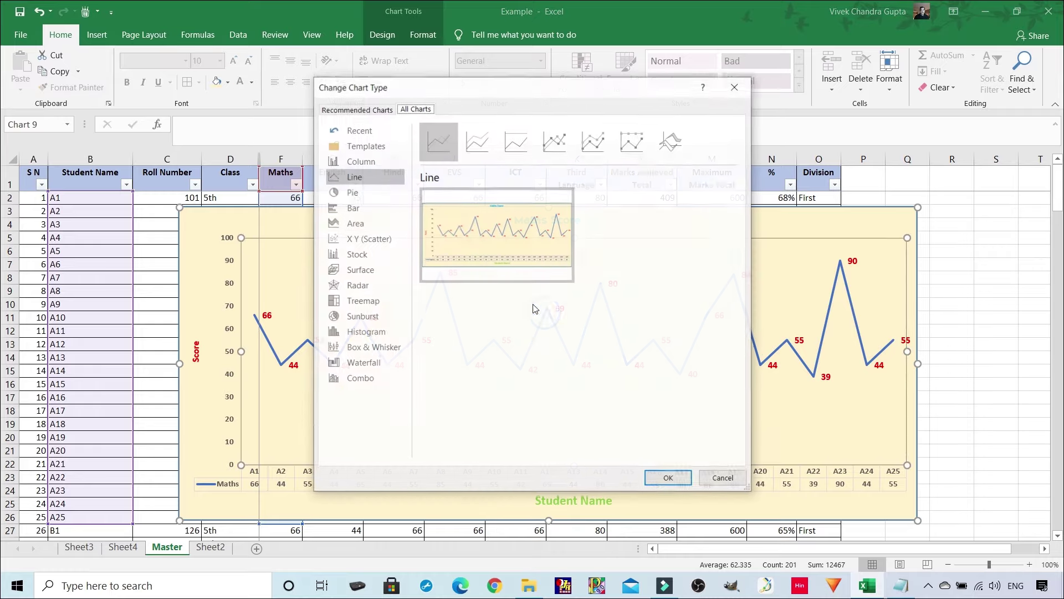
click(365, 194)
click(366, 208)
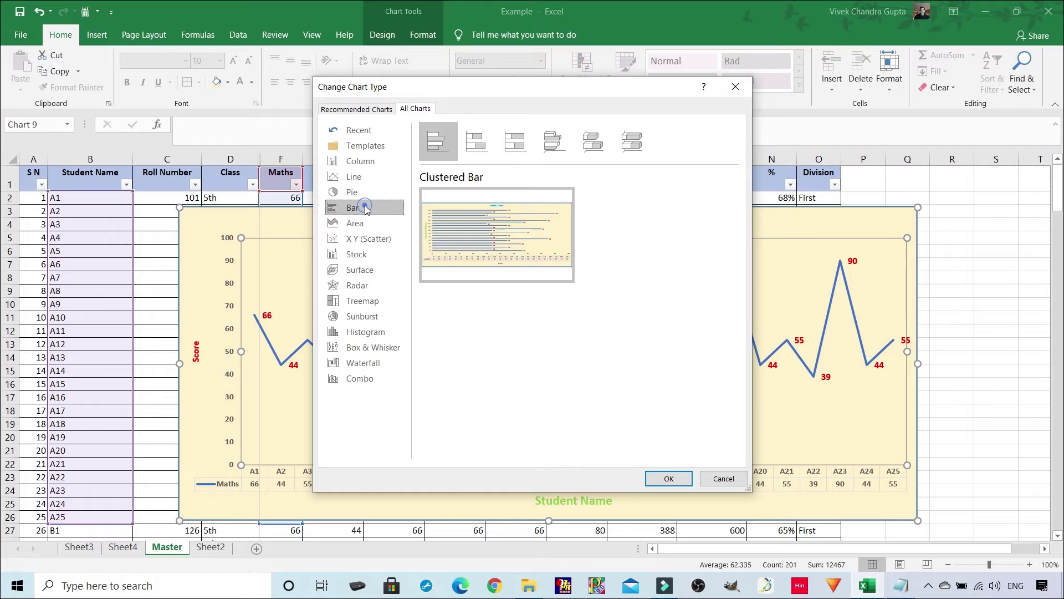
click(360, 161)
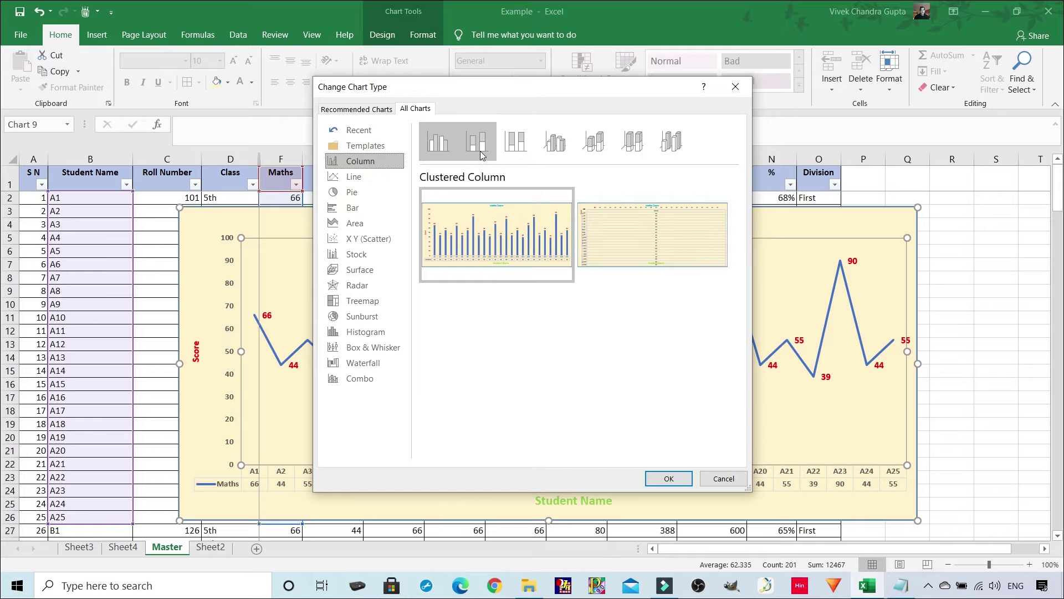
click(563, 151)
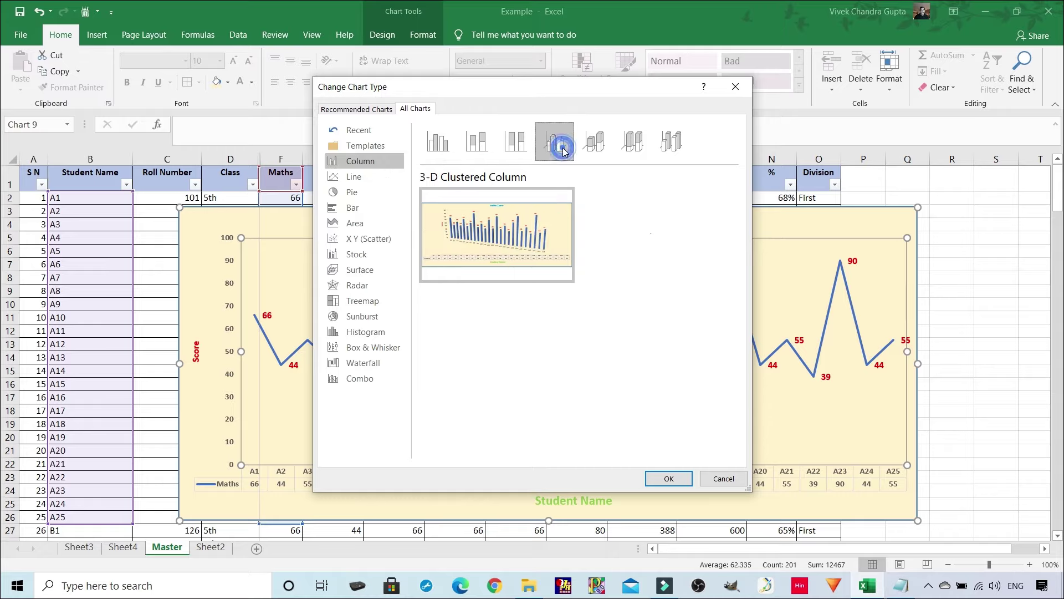
click(594, 142)
click(668, 478)
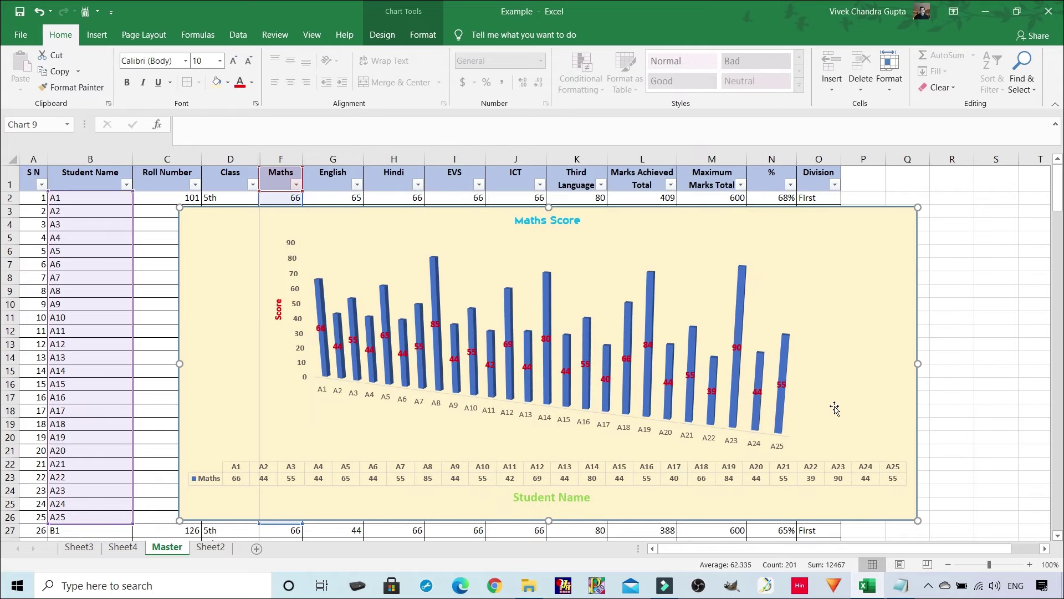
Preview data callouts as the chart's data labels, and examine the label and number format options
right_click(906, 220)
key(Escape)
click(934, 215)
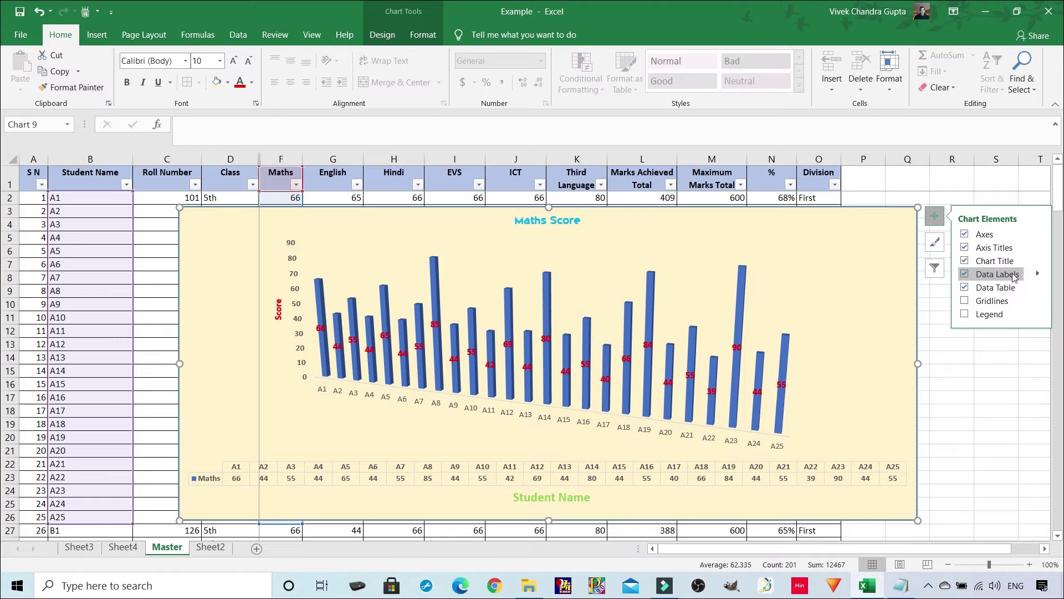
click(1038, 273)
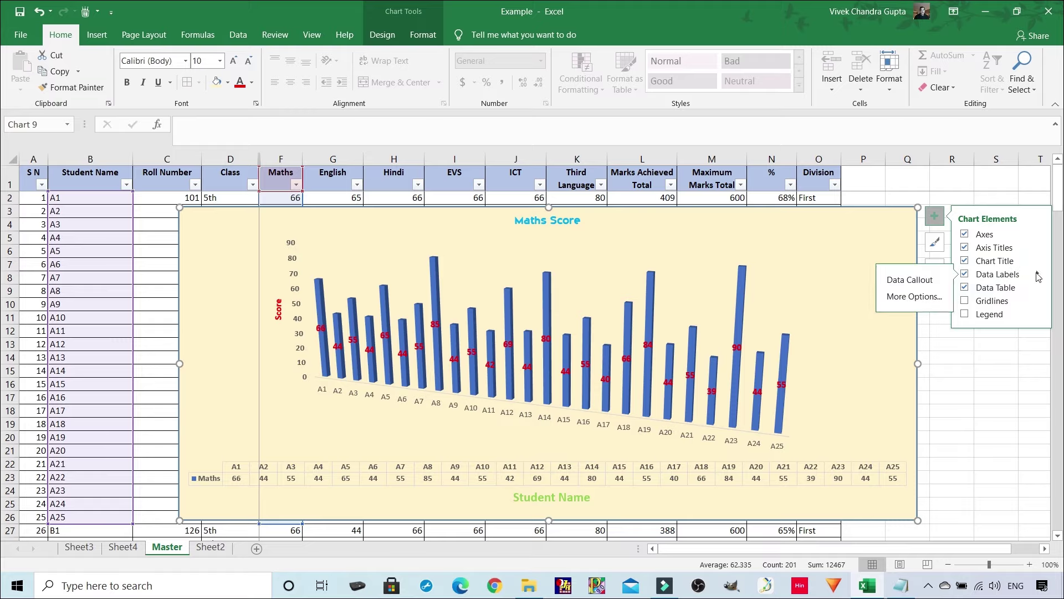
click(924, 280)
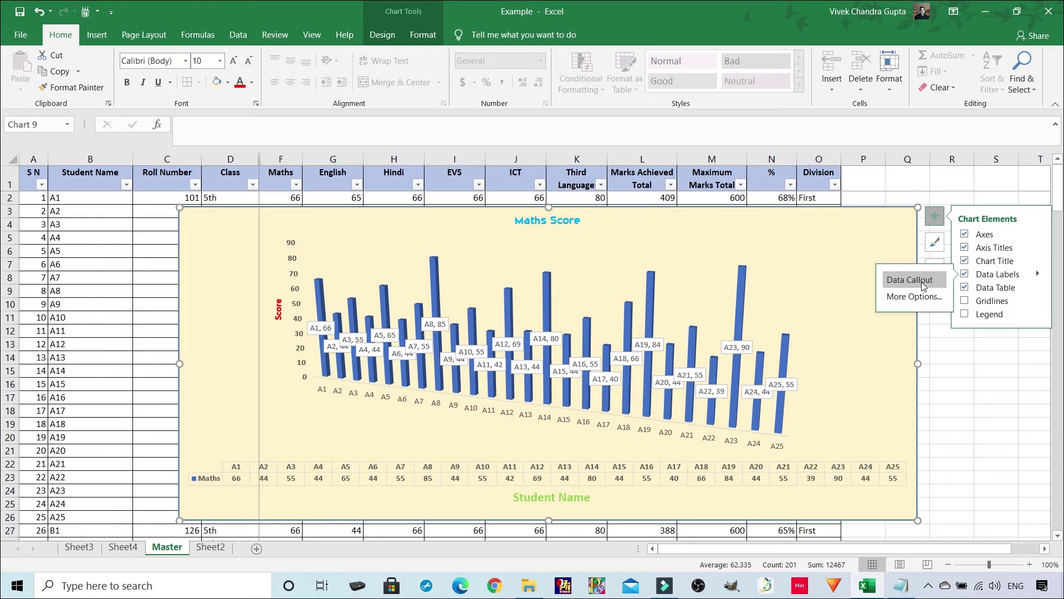
click(920, 297)
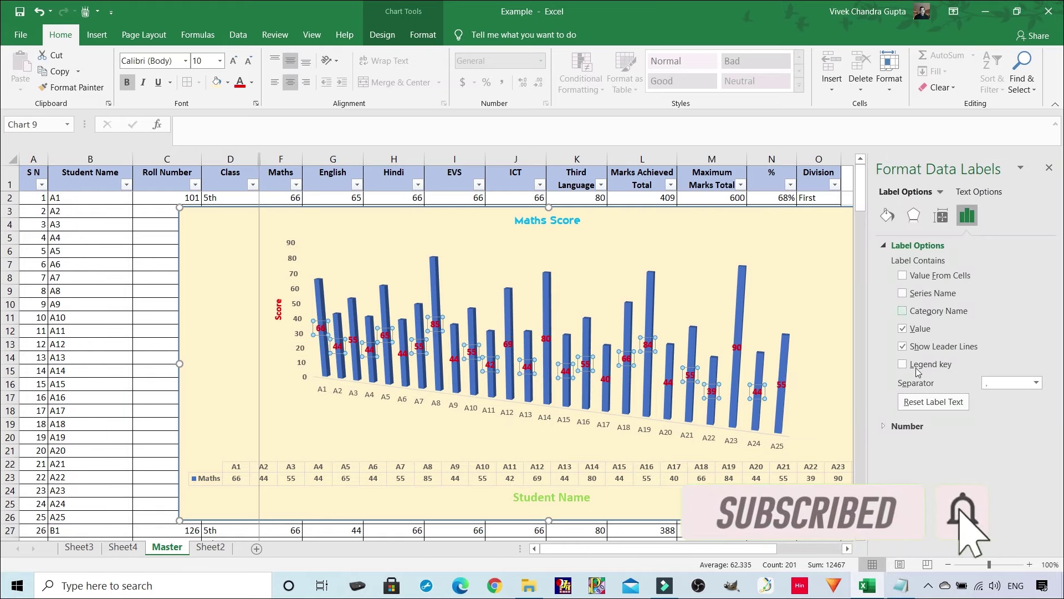
click(880, 427)
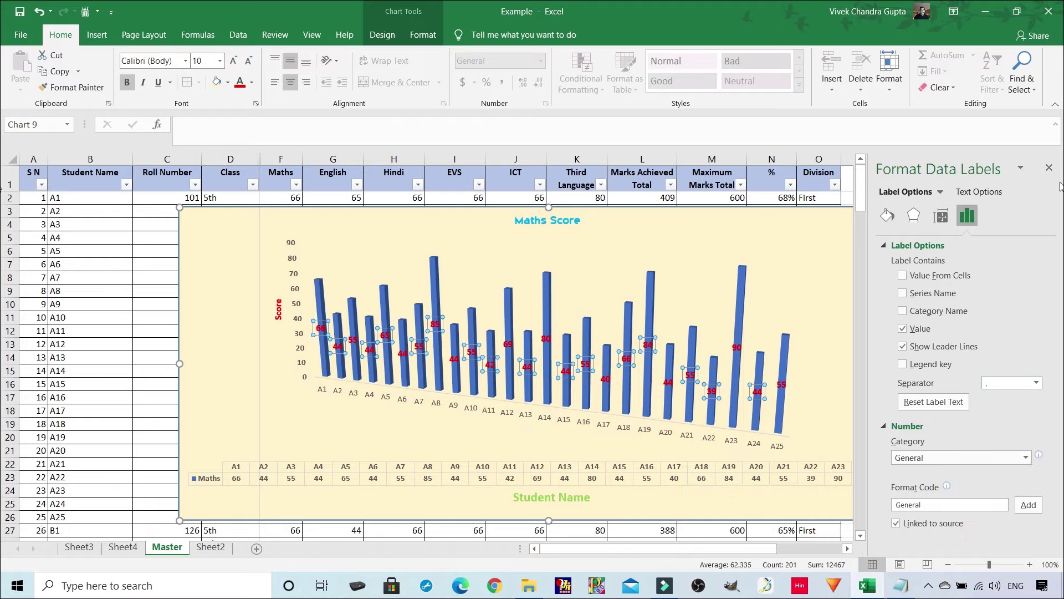
click(1048, 167)
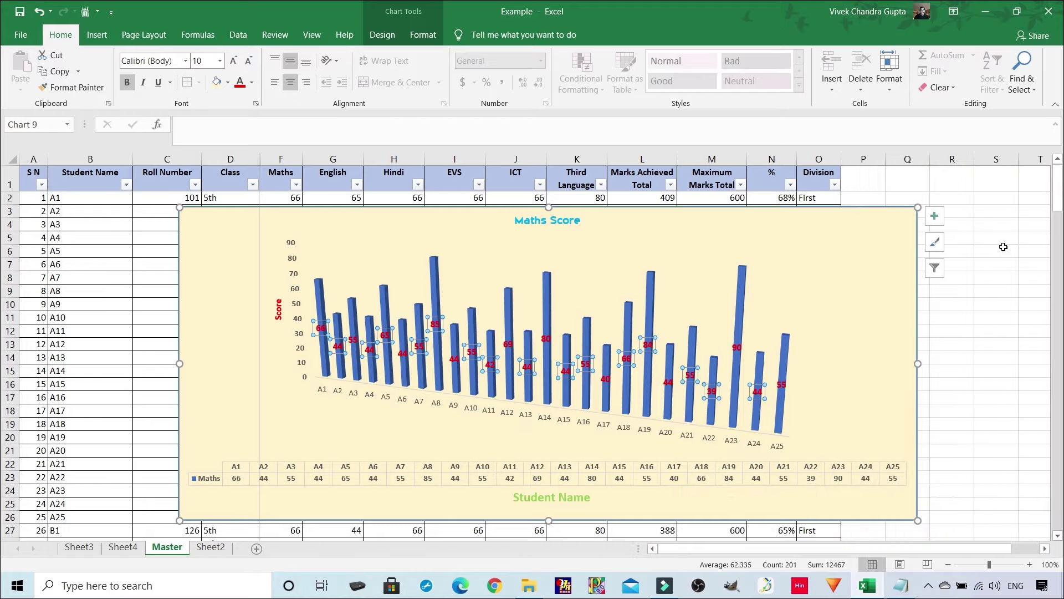
Delete the 3-D Maths Score chart from the Master sheet
click(1004, 246)
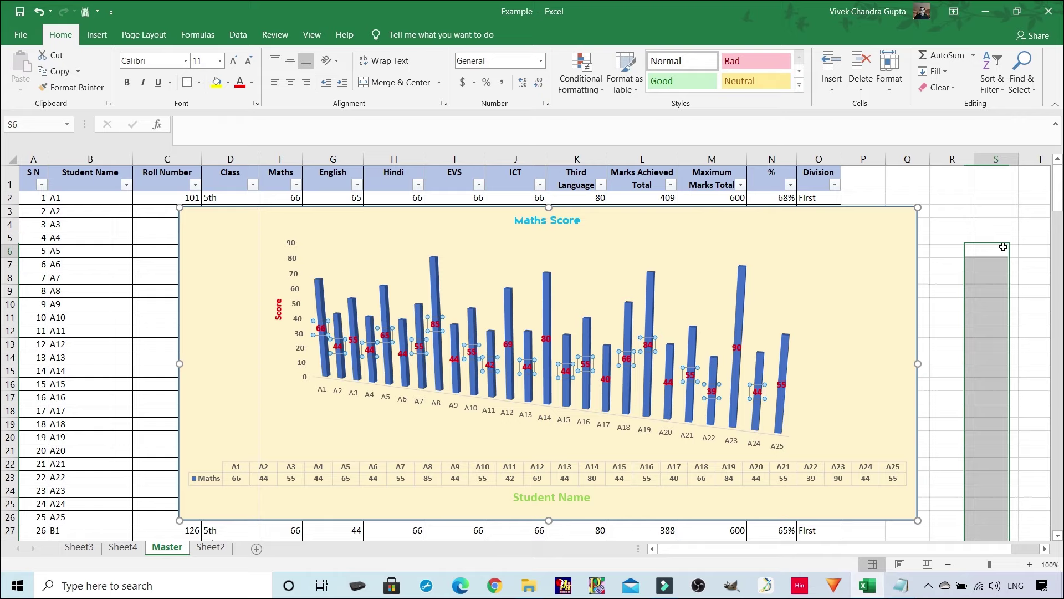
click(605, 254)
key(Delete)
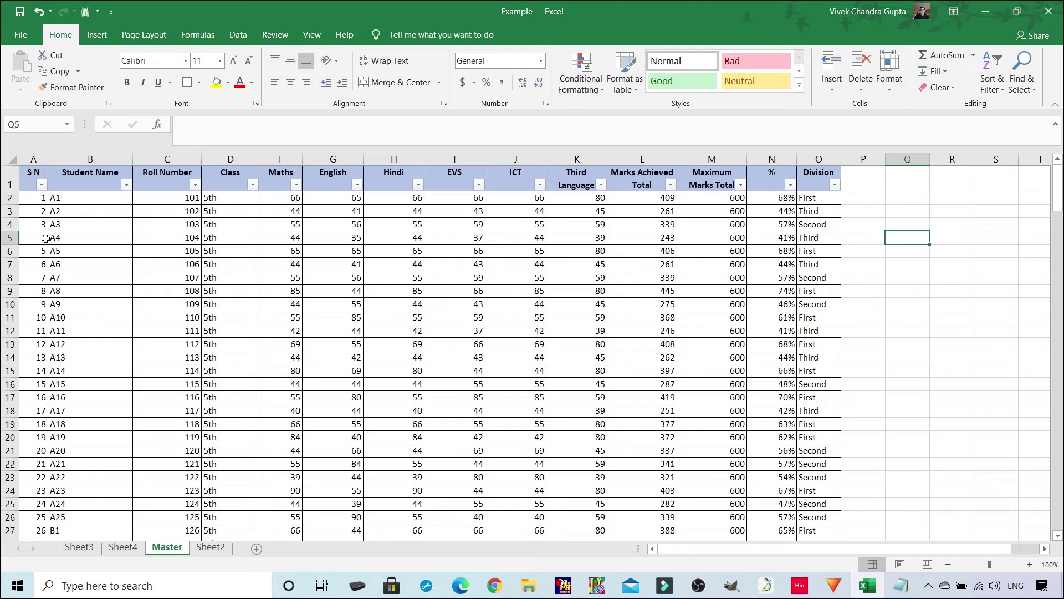
Insert a Clustered Column chart of students A1 to A25 with their marks from Maths through Third Language (B1:B26 and F1:K26)
drag(83, 179, 99, 516)
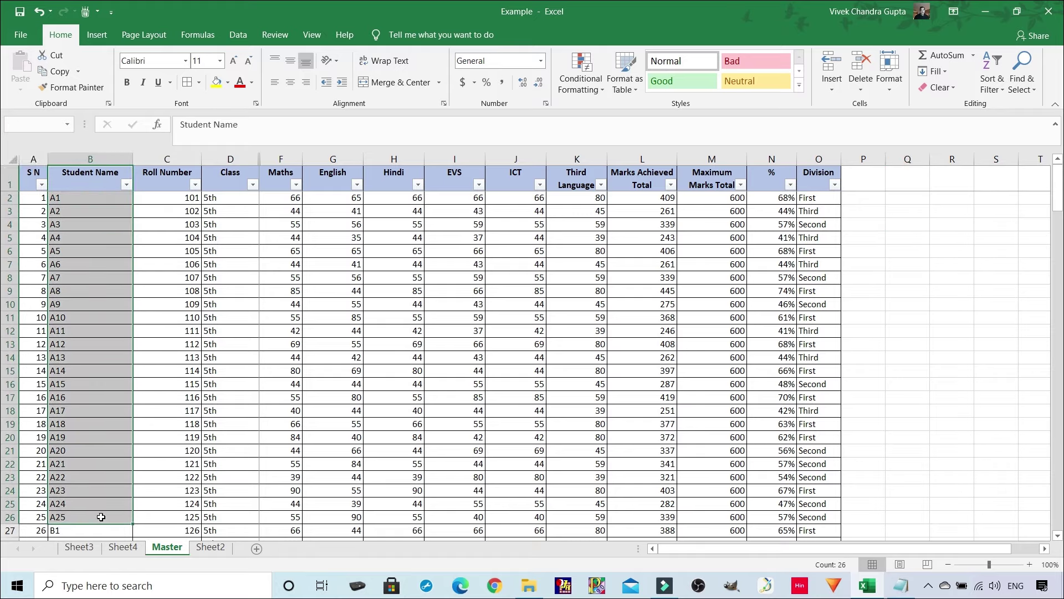
drag(284, 177, 577, 521)
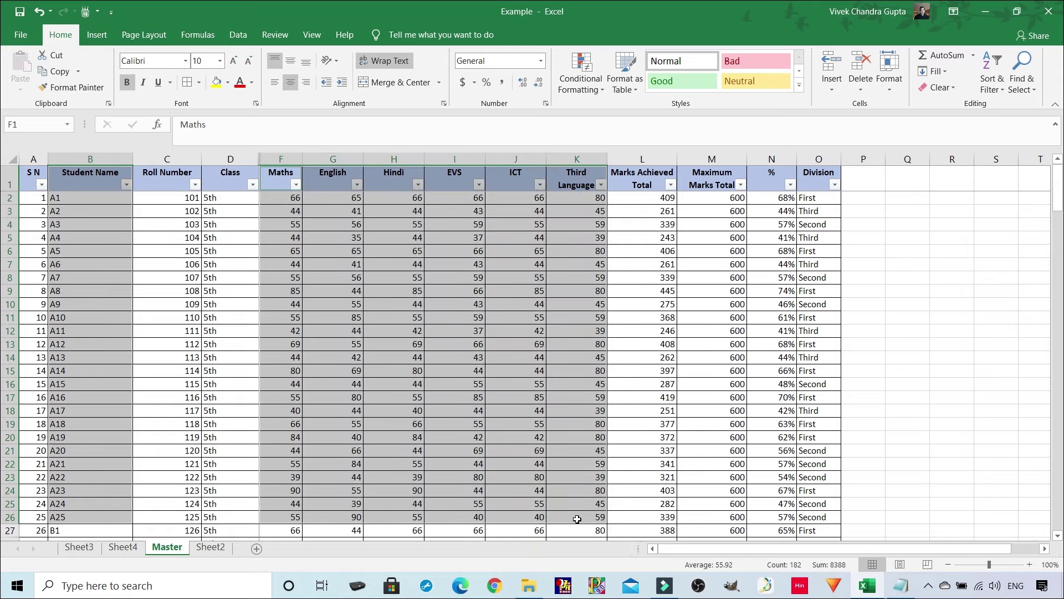
click(98, 35)
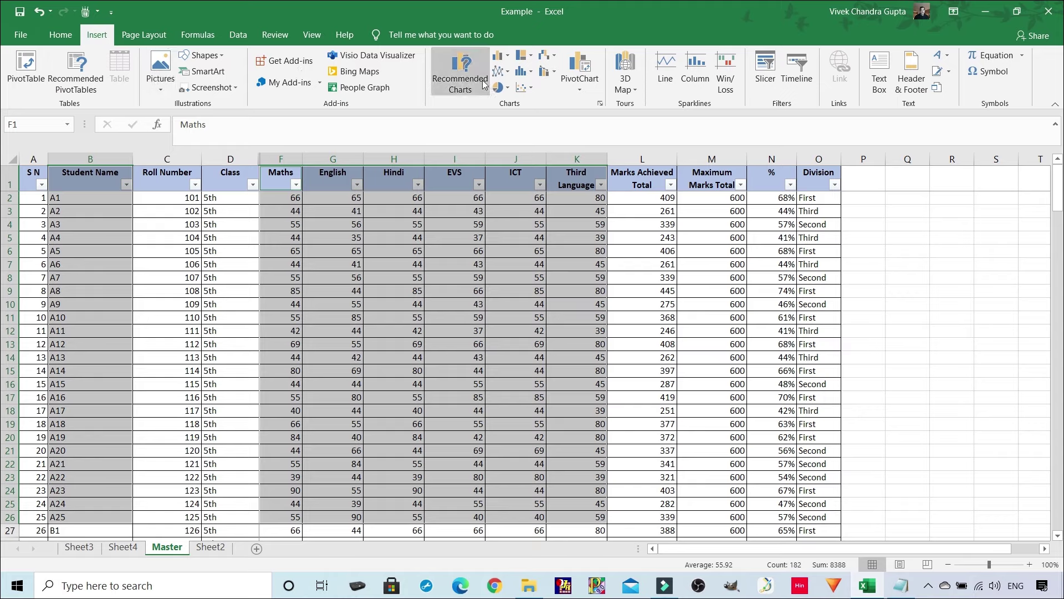
click(506, 54)
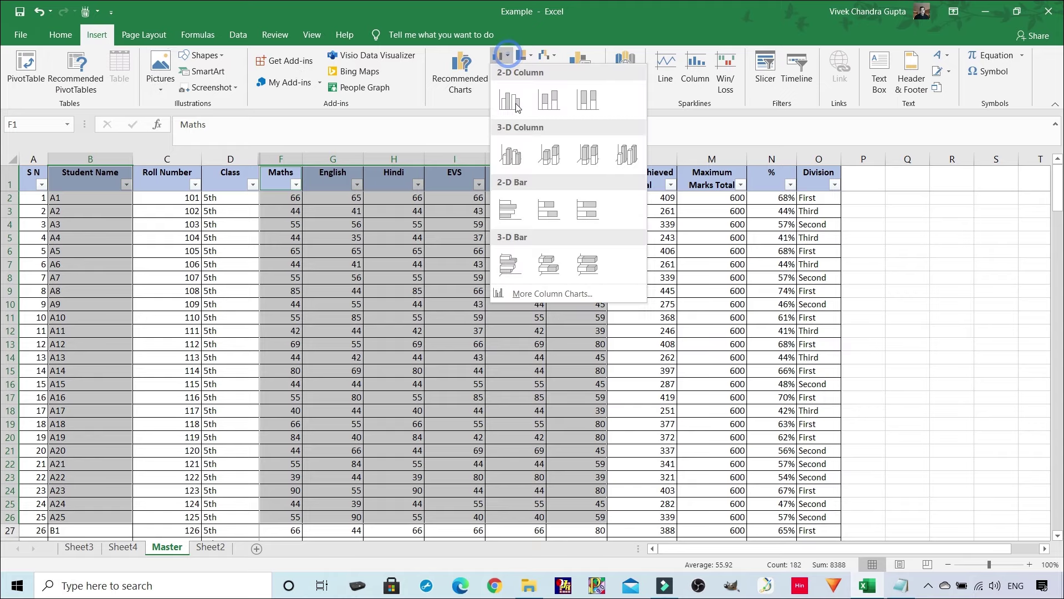
click(552, 294)
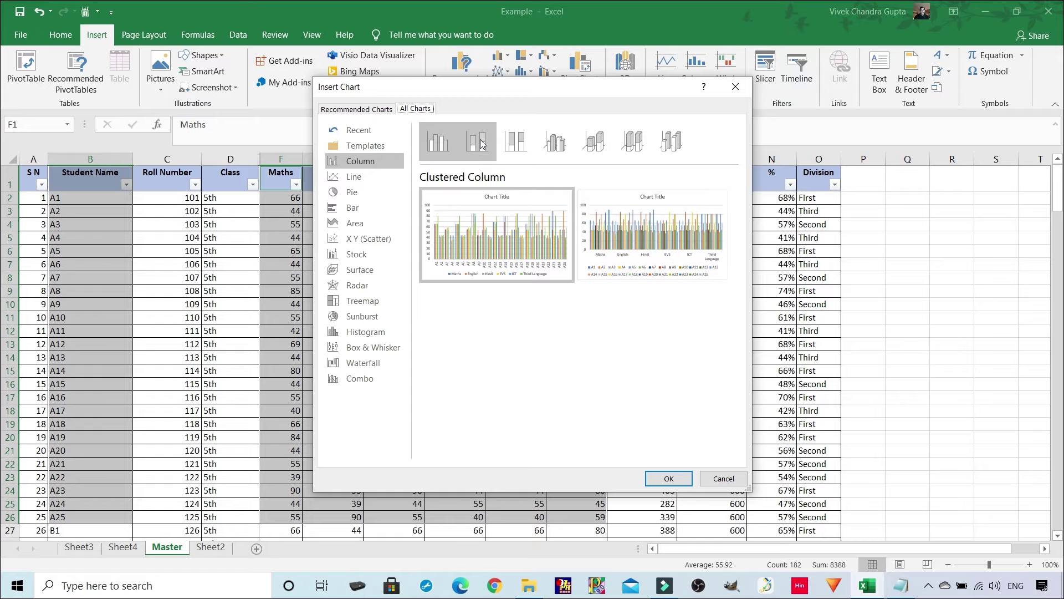
click(669, 479)
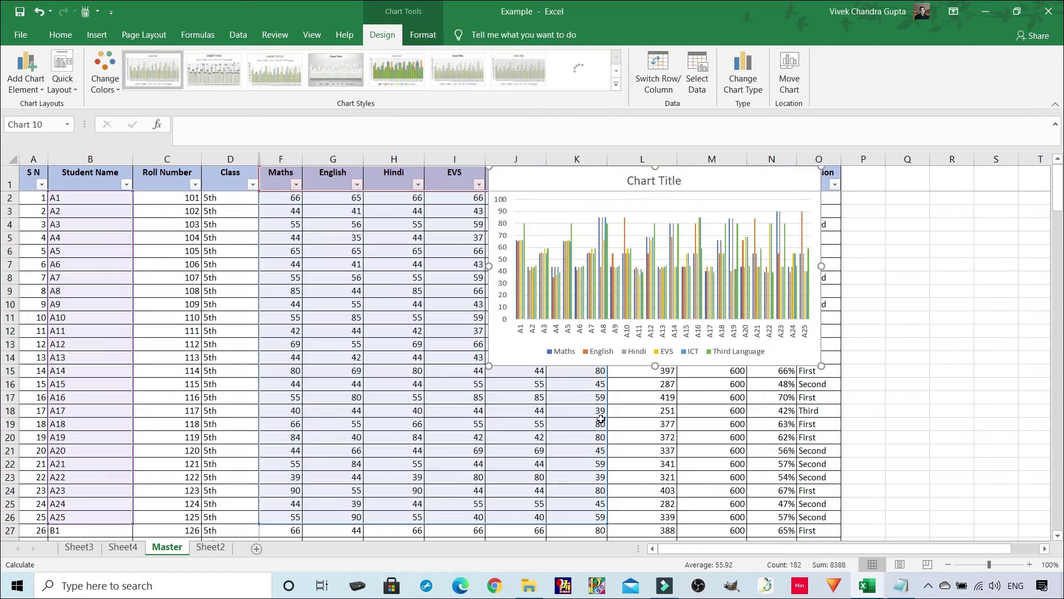
Enlarge the new chart and place it over about columns C to R and rows 2 to 27
drag(487, 266, 129, 294)
drag(819, 364, 990, 514)
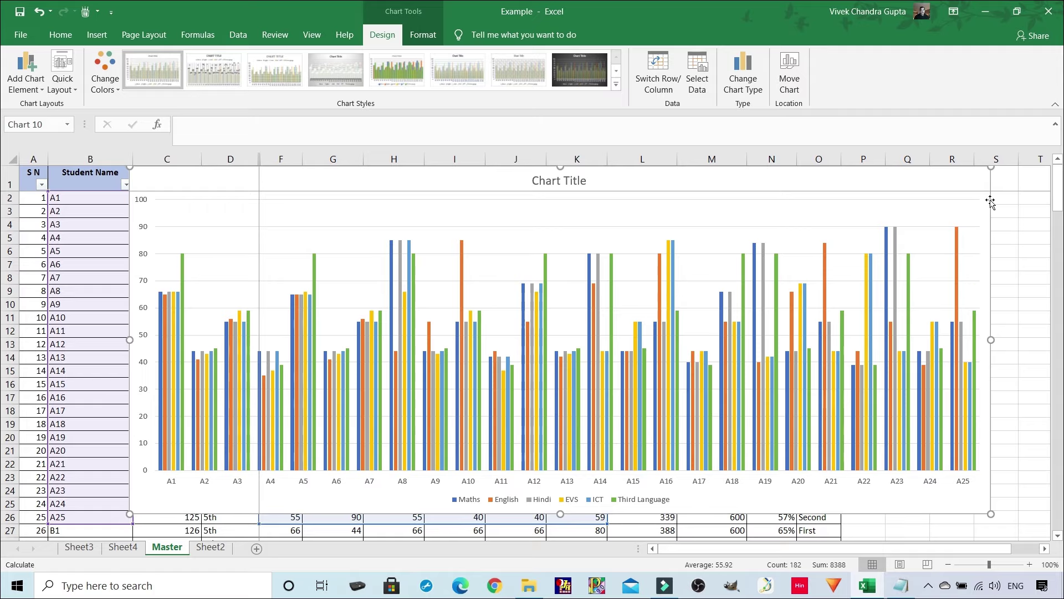
drag(991, 202, 989, 222)
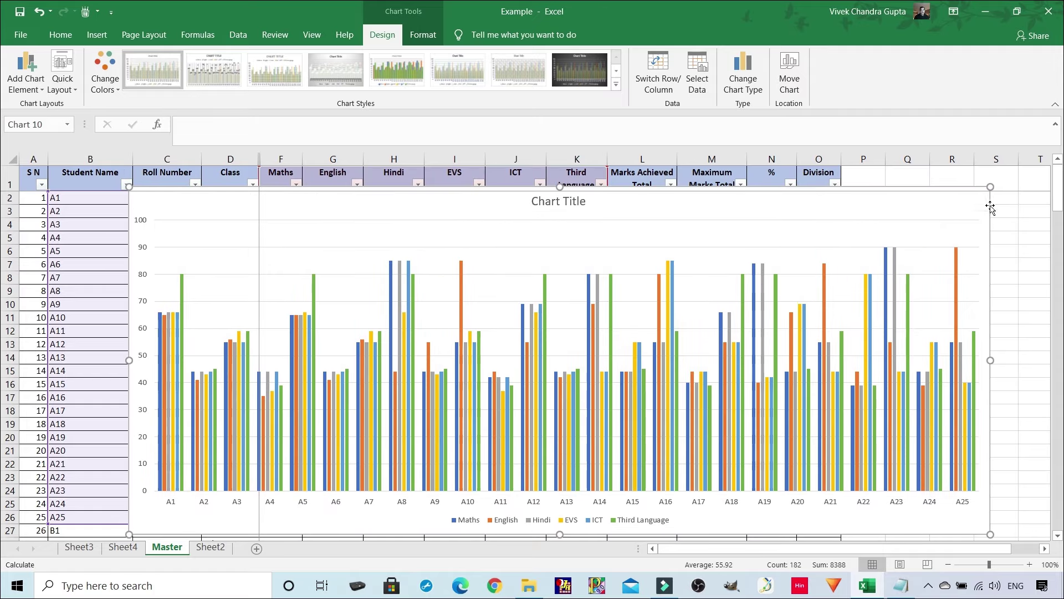
Add data labels to all series of the chart, and deselect the chart
right_click(979, 204)
click(1007, 197)
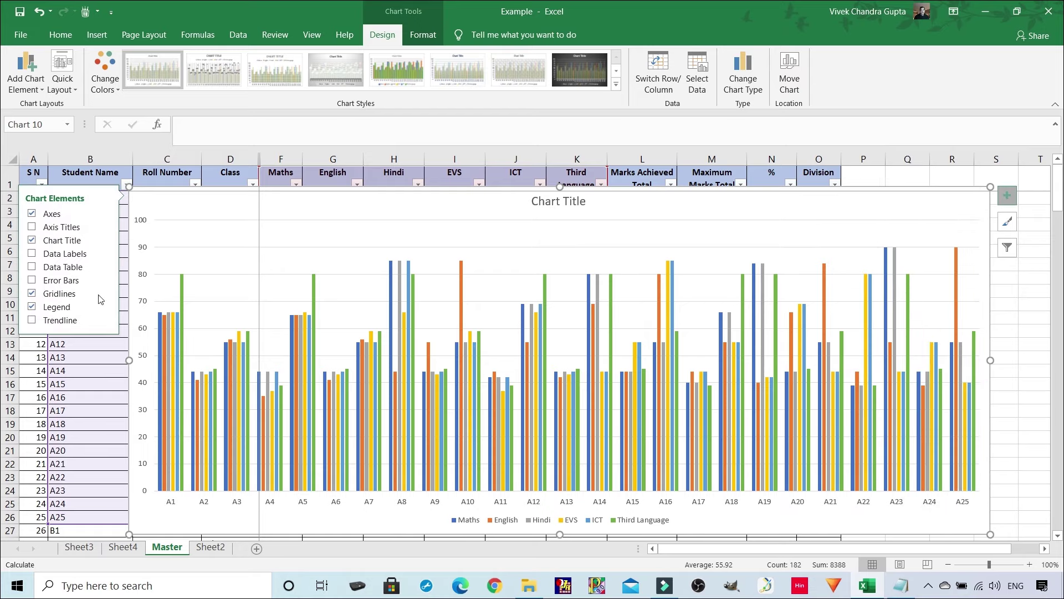
click(32, 252)
click(33, 253)
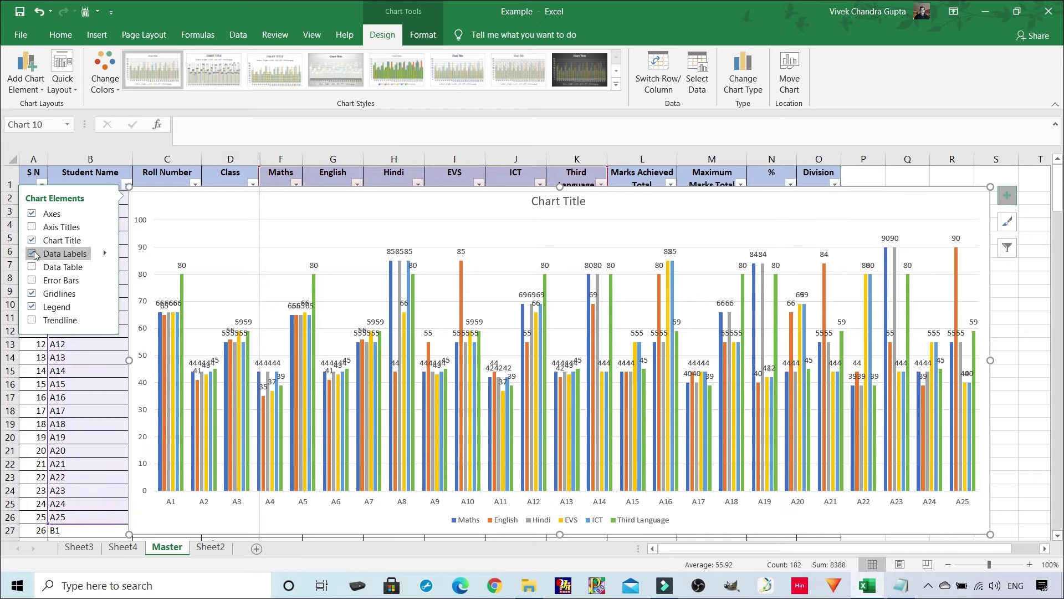
click(1038, 227)
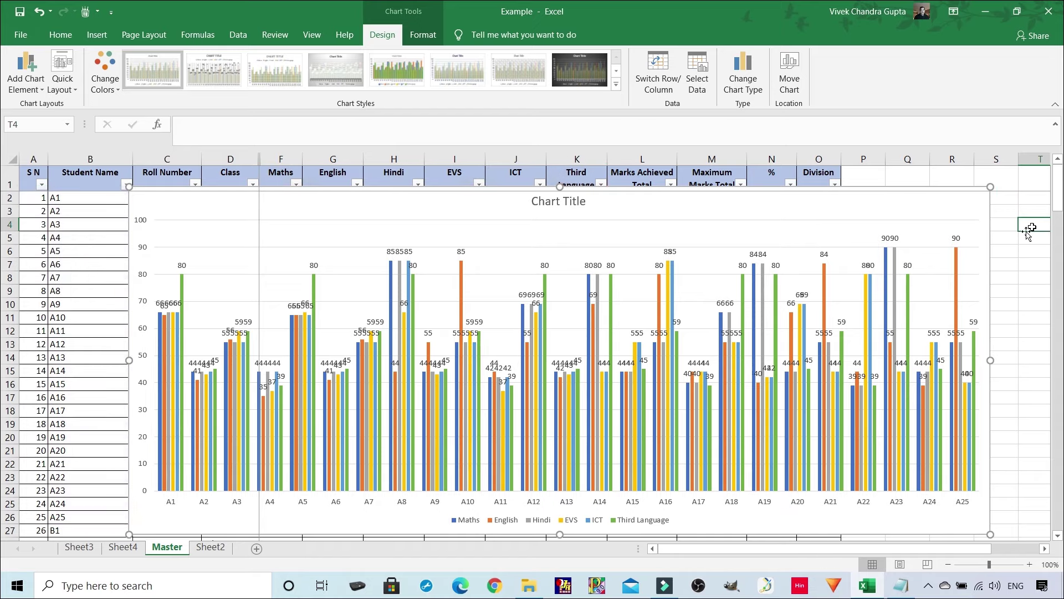
Exclude the Third Language series from the chart's data source, and resize and move the chart to about rows 9 to 30
right_click(726, 238)
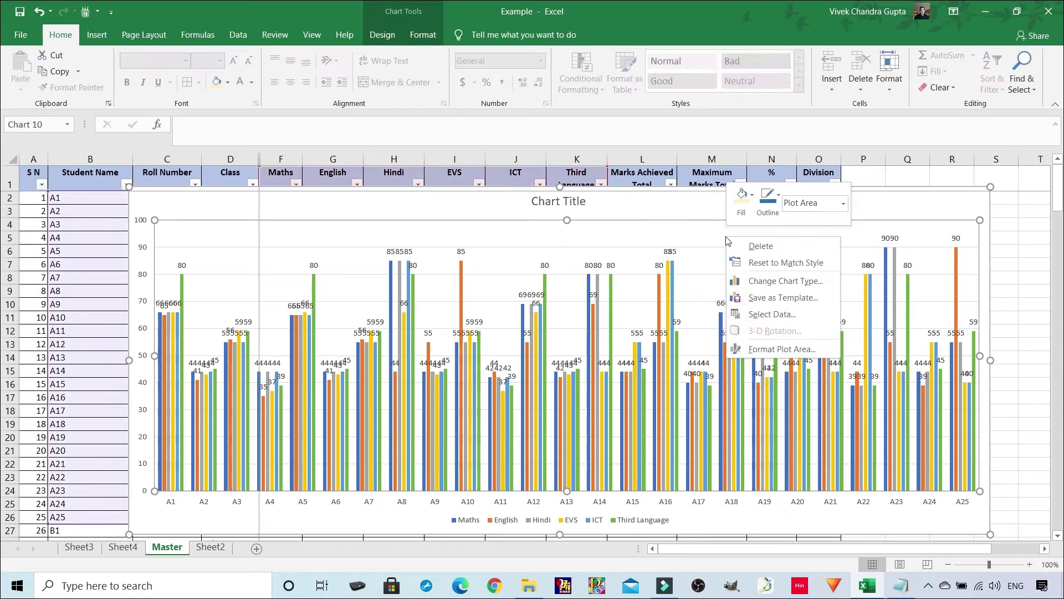
click(765, 315)
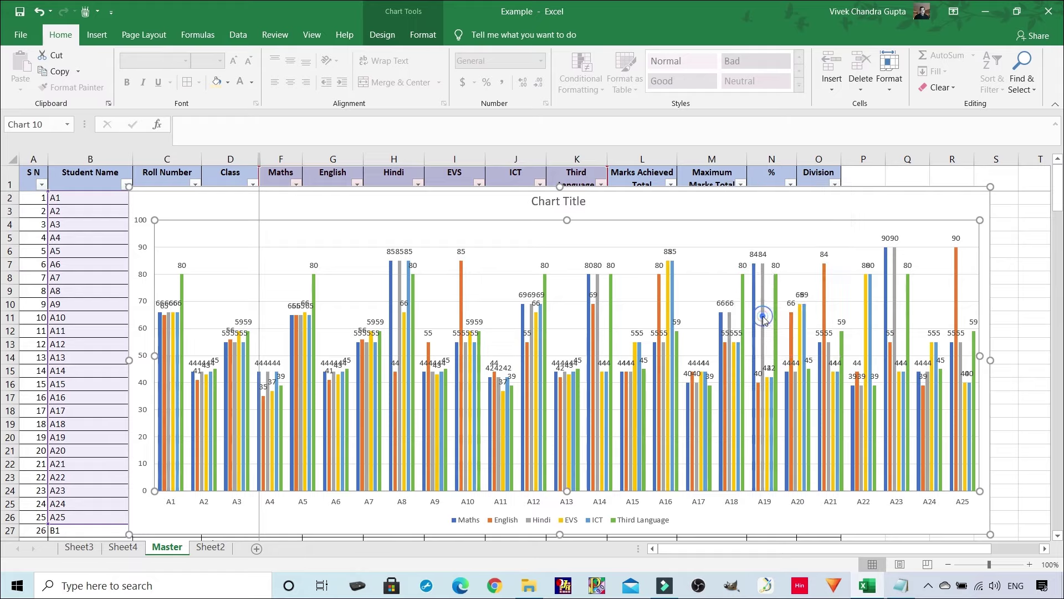
drag(773, 204, 842, 34)
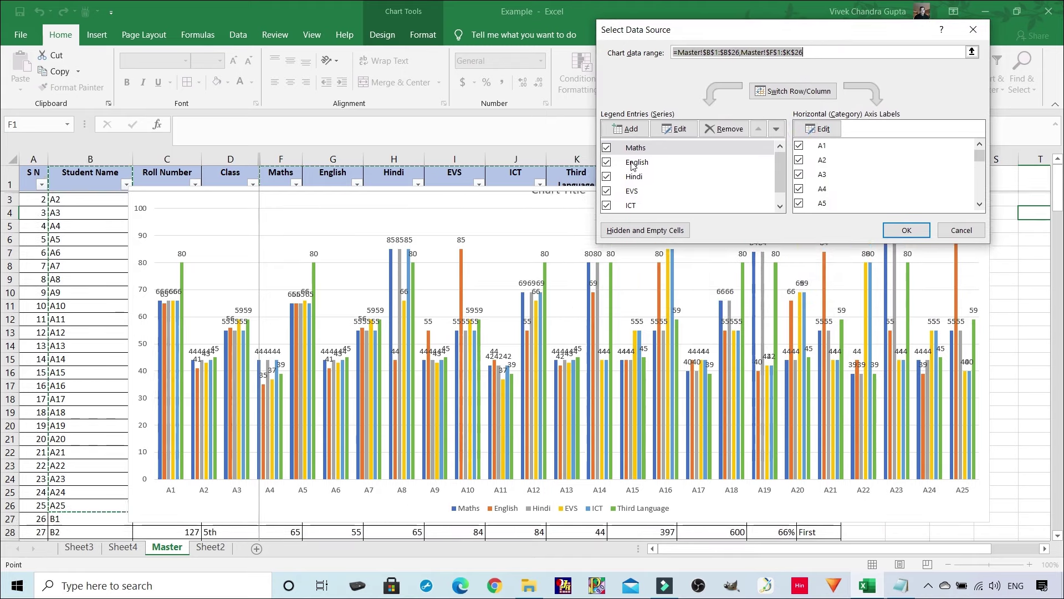
scroll(632, 166, down, 2)
drag(781, 177, 792, 201)
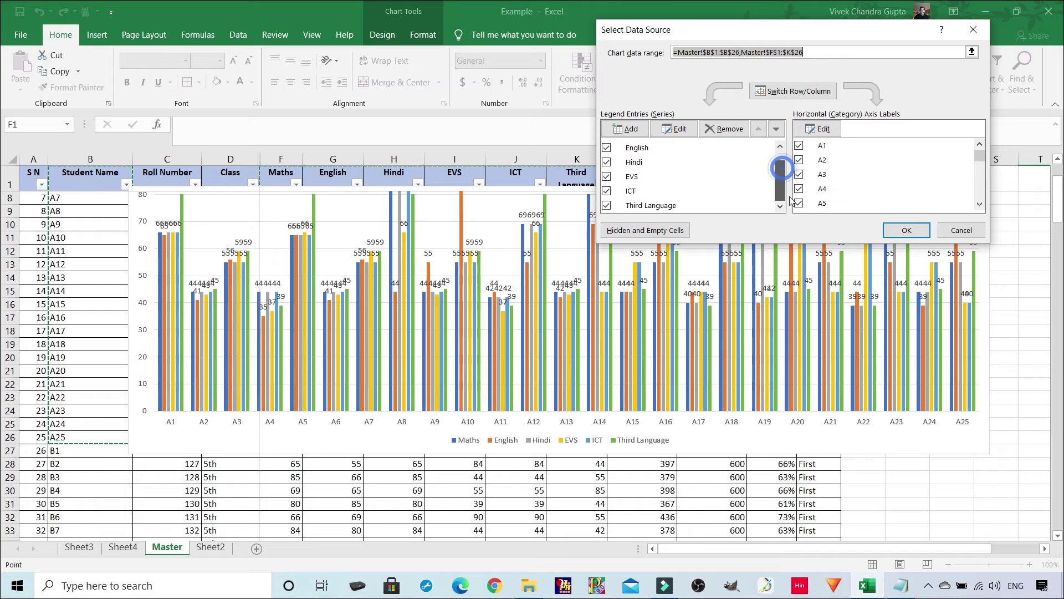
click(607, 206)
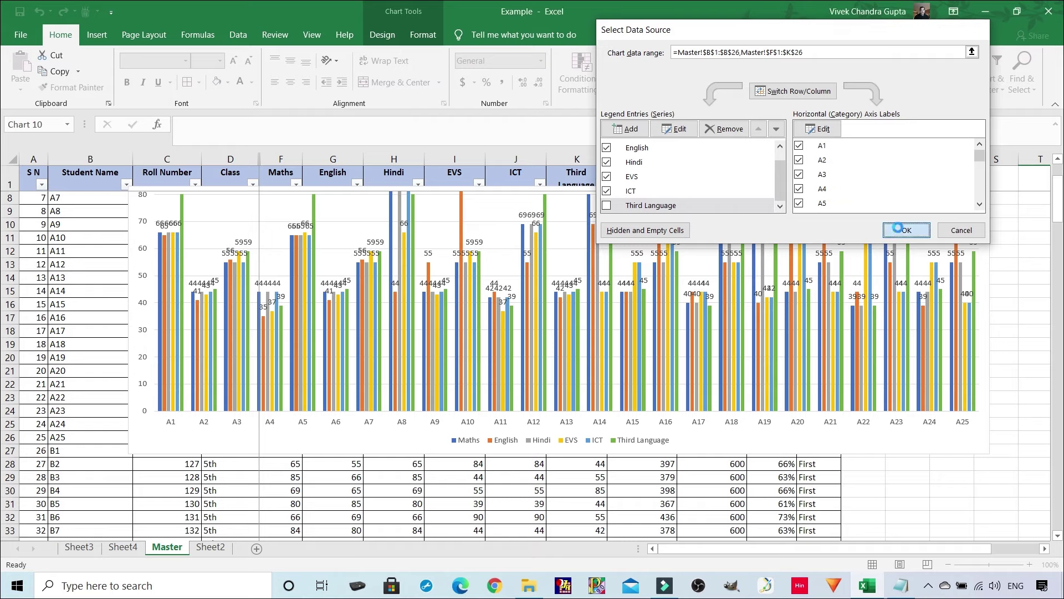
click(899, 229)
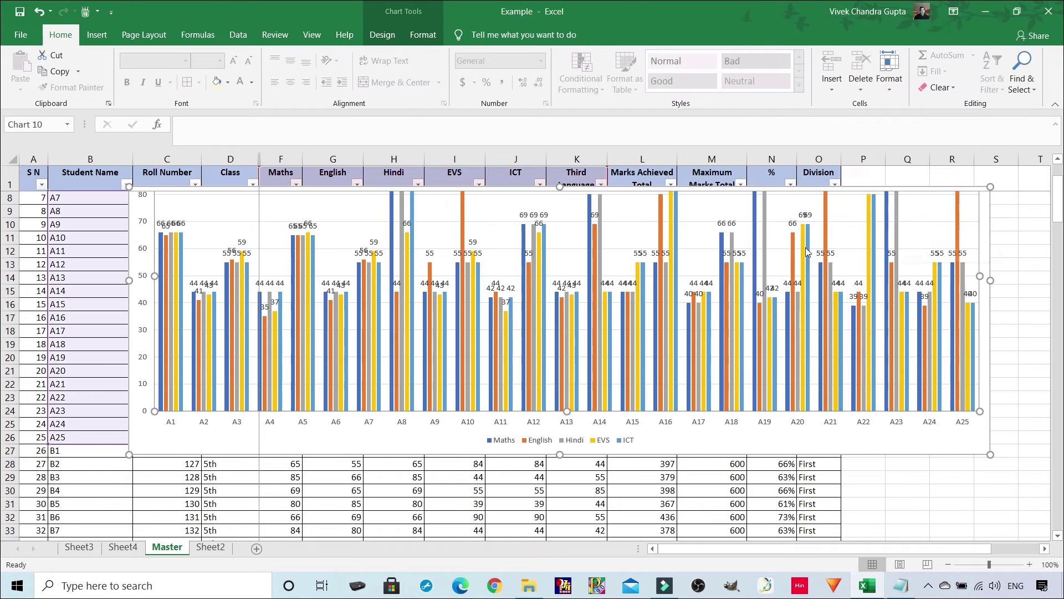
drag(883, 443, 987, 468)
drag(963, 212, 994, 215)
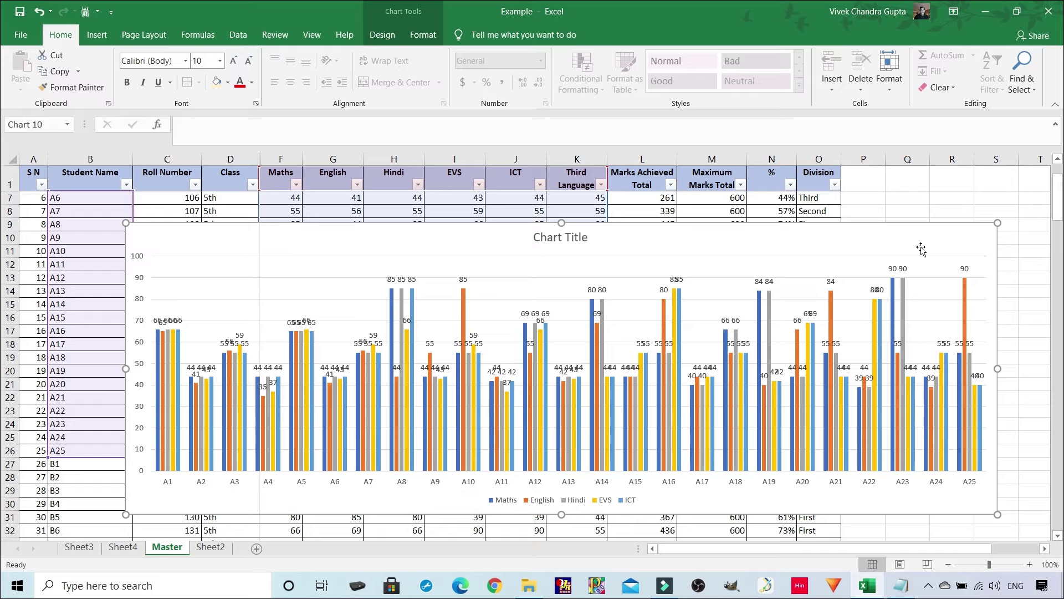
Exclude the EVS and ICT series from the chart's data source, keeping only Maths, English and Hindi
right_click(853, 257)
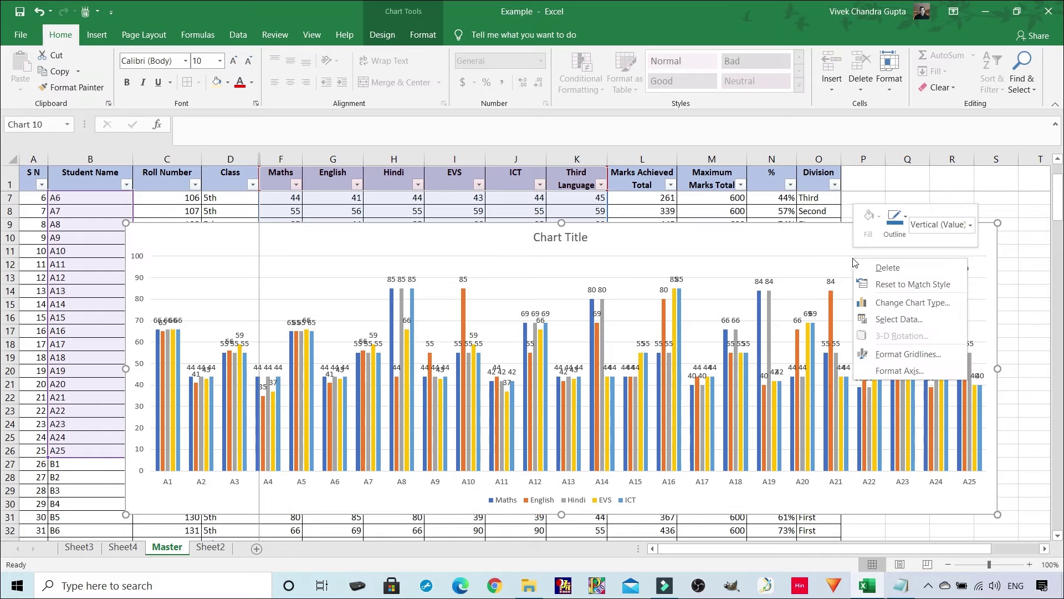
click(893, 314)
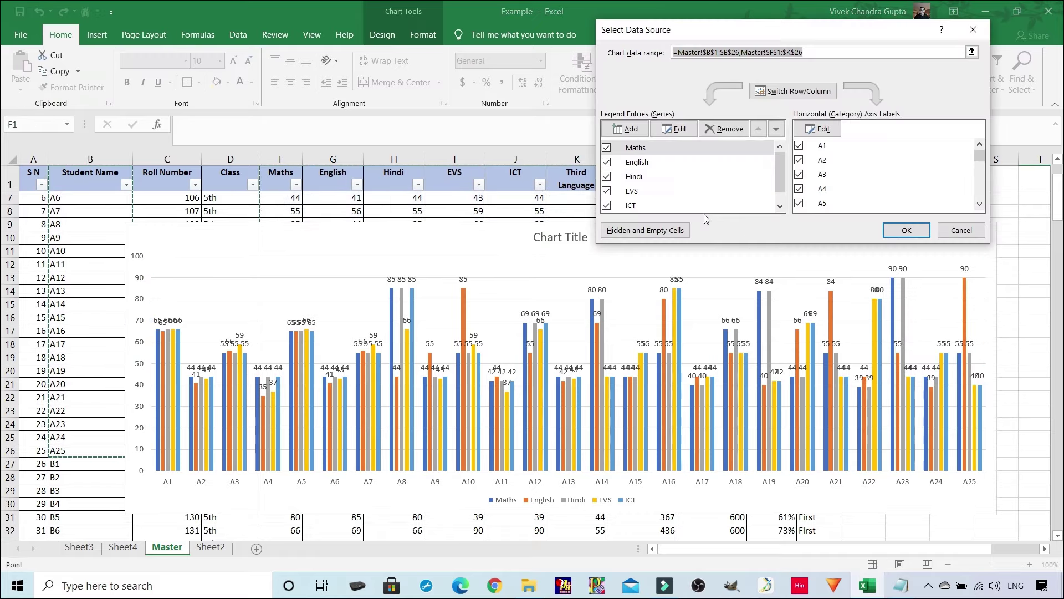
scroll(620, 207, down, 3)
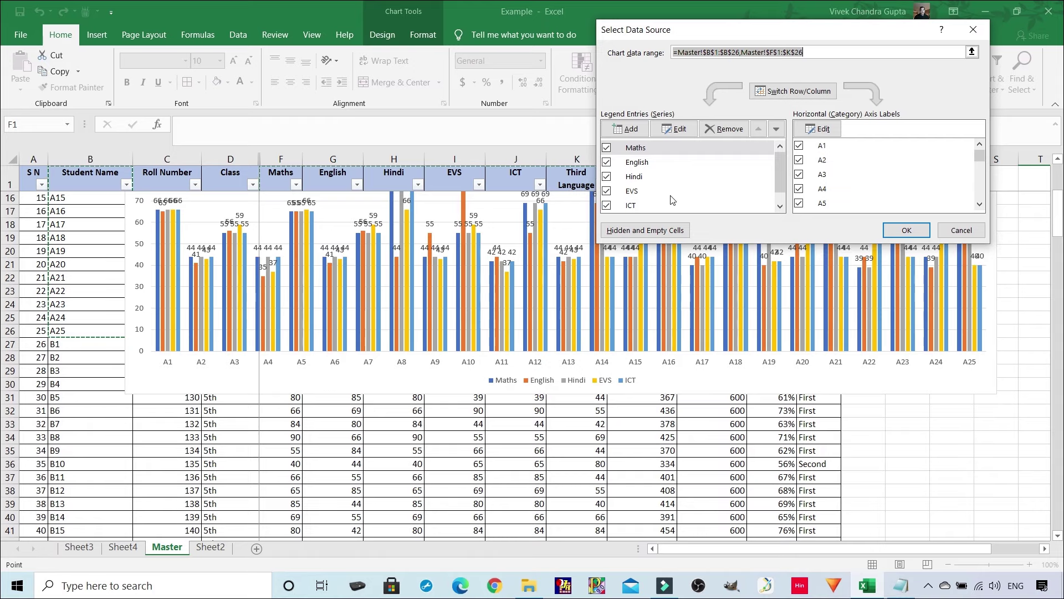
scroll(620, 207, up, 5)
drag(779, 178, 779, 201)
click(607, 190)
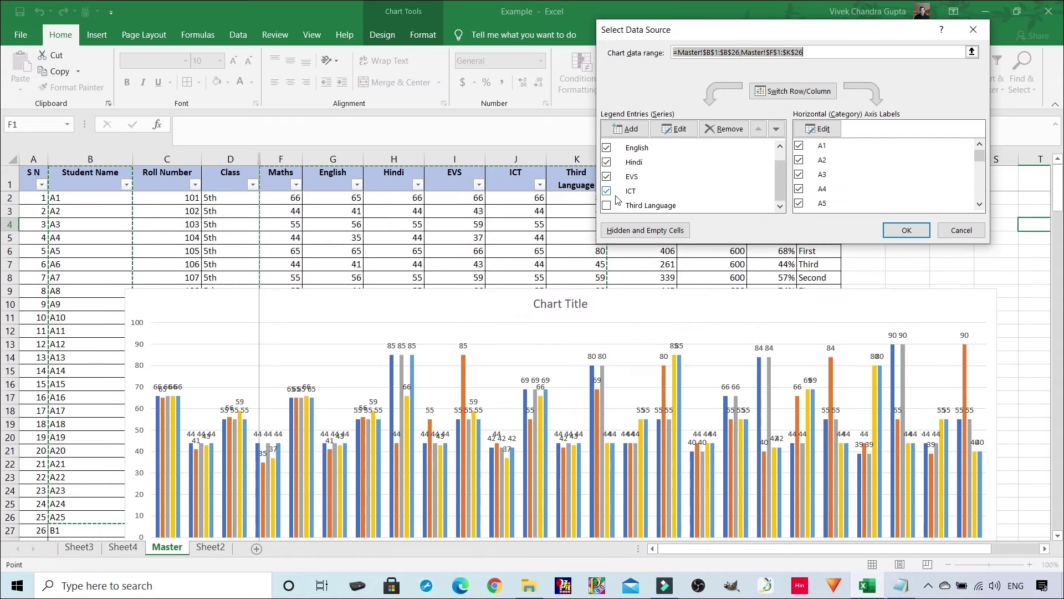
click(607, 176)
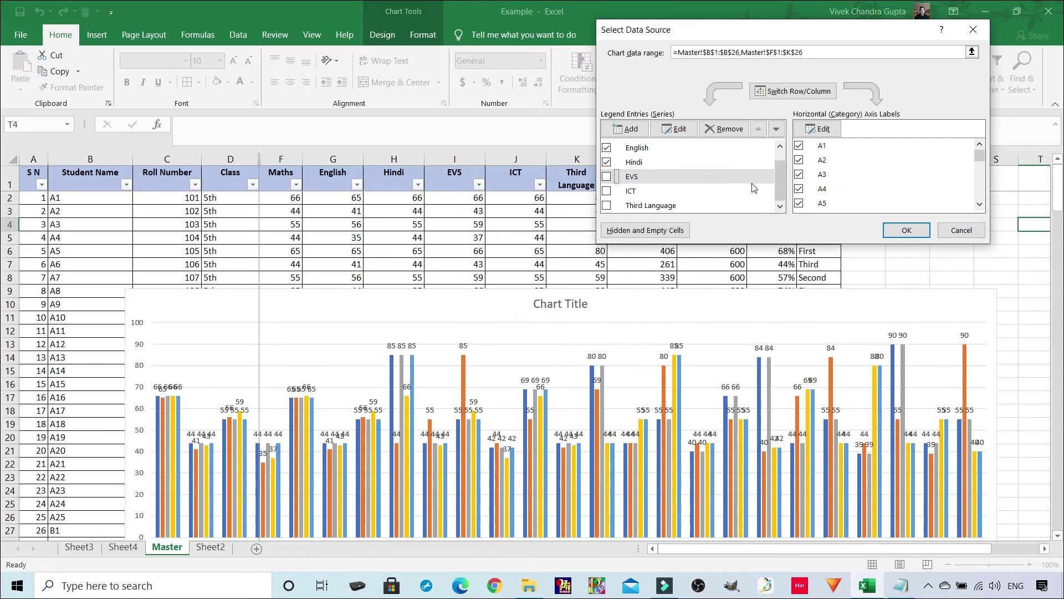
drag(779, 191, 779, 179)
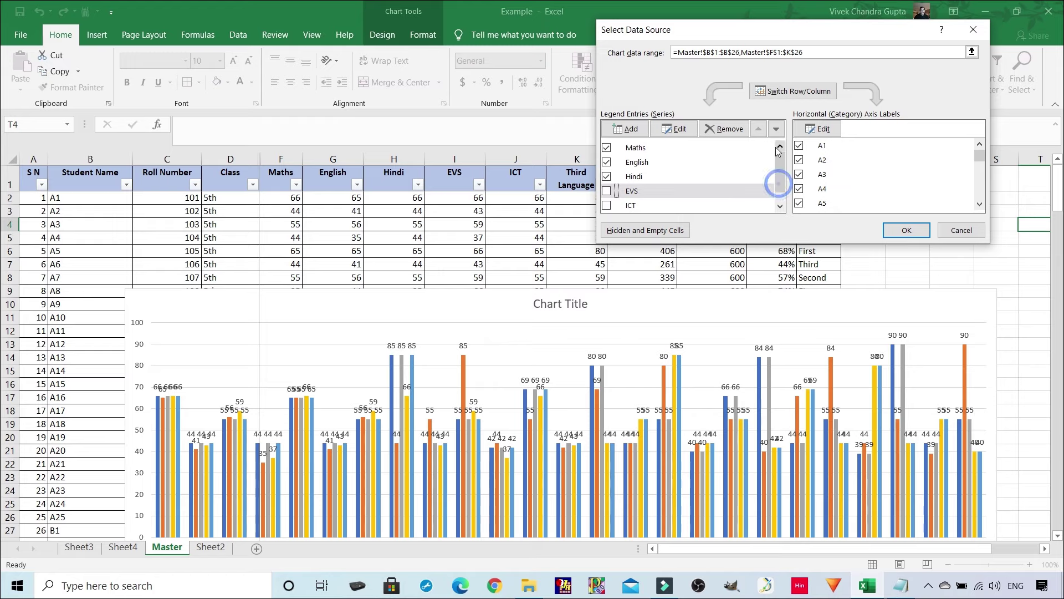
click(907, 231)
Move the chart to about columns B to R and rows 4 to 25, and remove its horizontal gridlines
drag(886, 304, 873, 242)
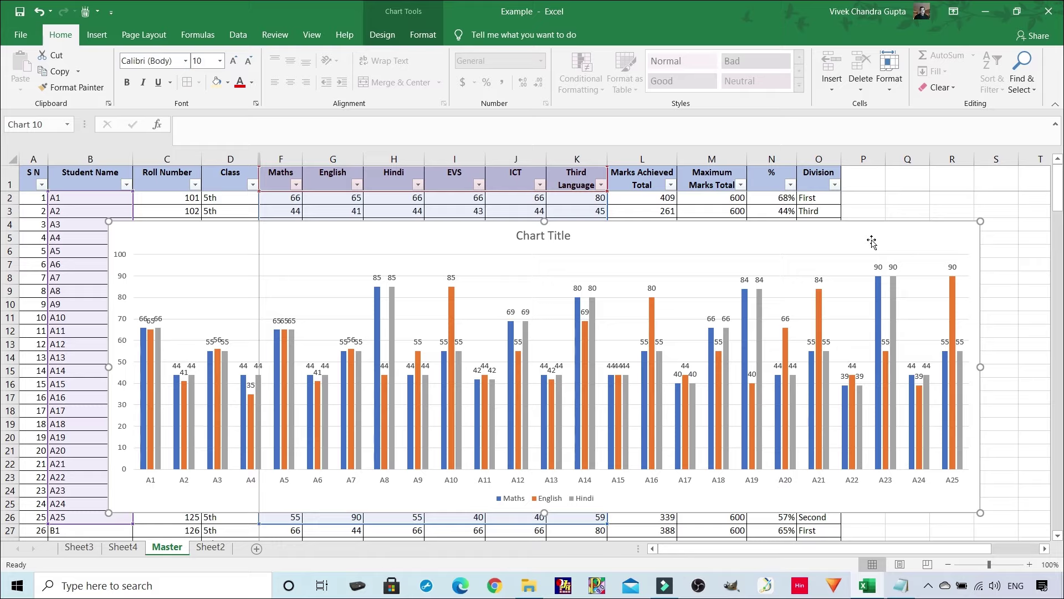
click(492, 287)
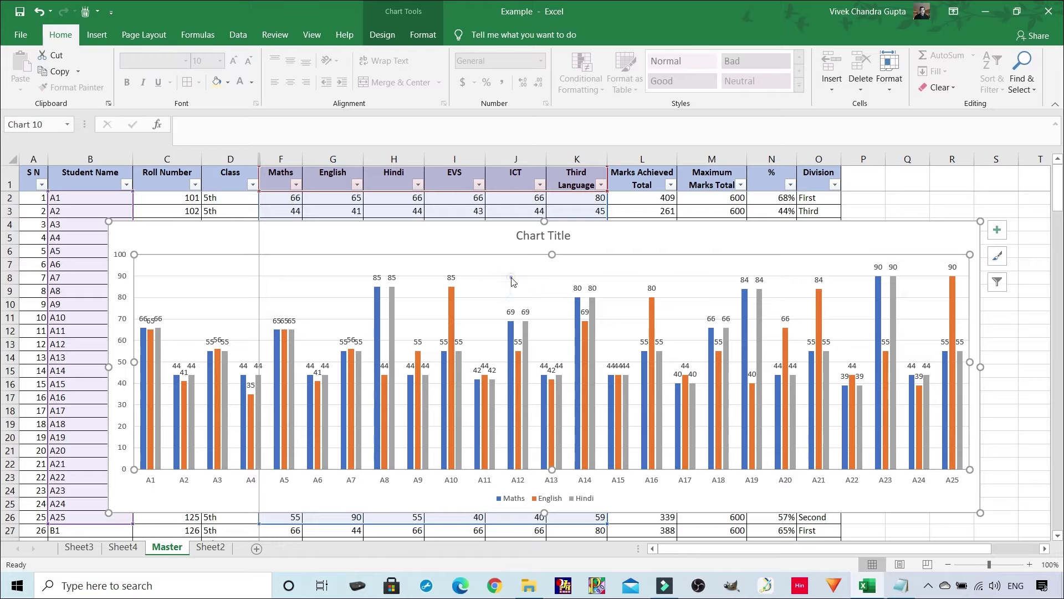
click(519, 281)
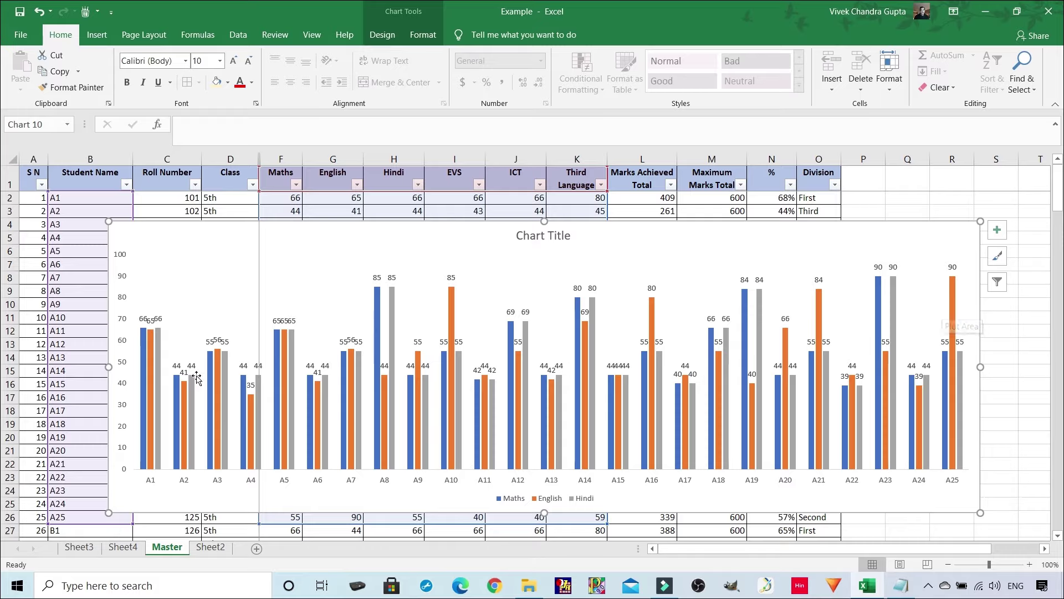
Open the color palette choices for the Maths, English and Hindi column chart
click(997, 258)
click(899, 285)
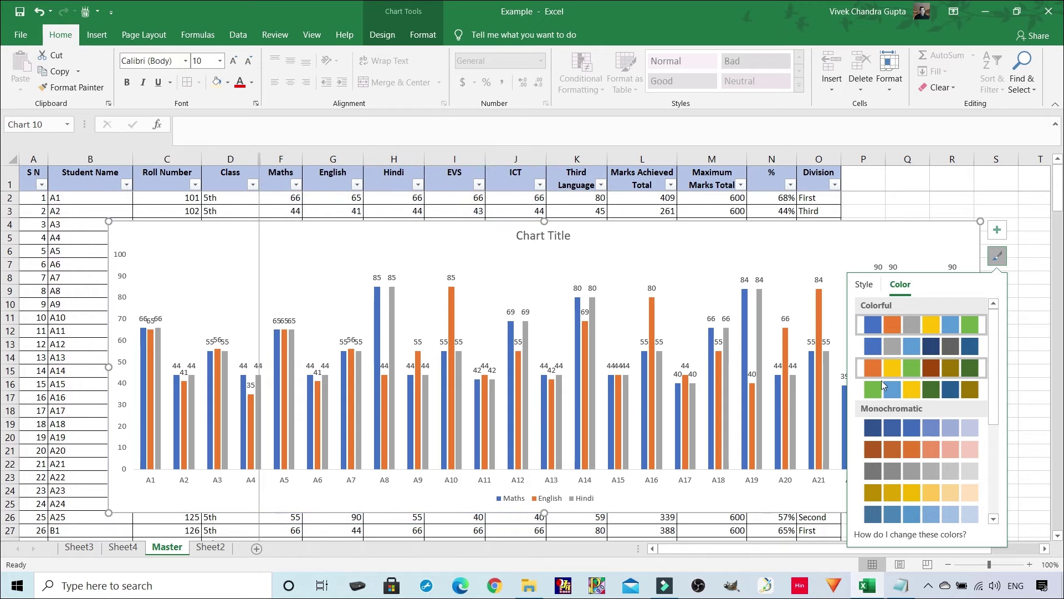